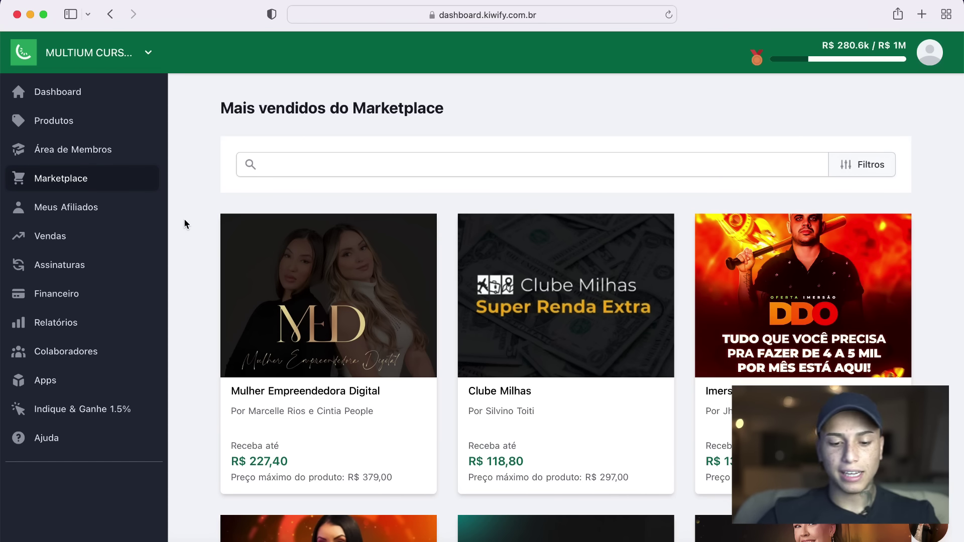
Step: Look through the best-selling Marketplace products and open the details of Mulher Empreendedora Digital
scroll(185, 221, down, 5)
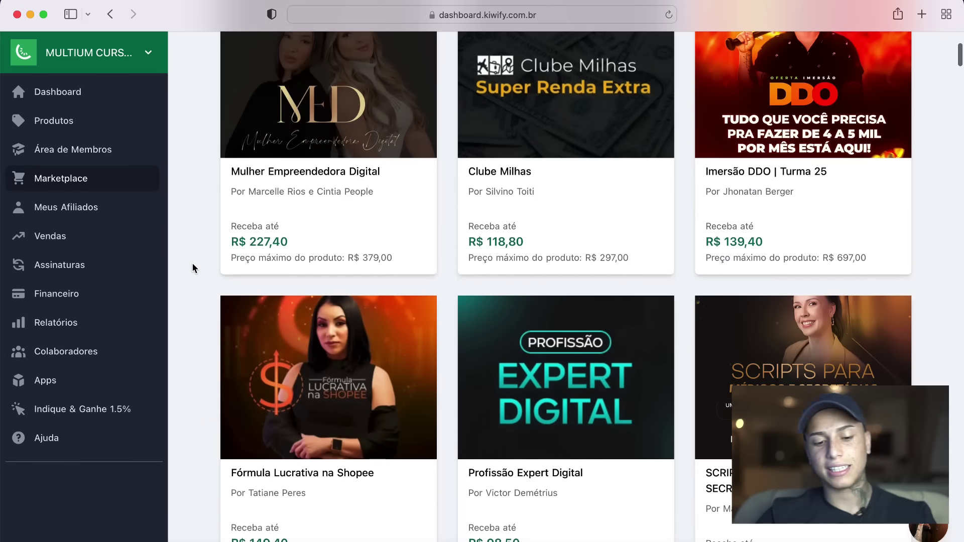
scroll(191, 263, up, 2)
scroll(191, 267, down, 1)
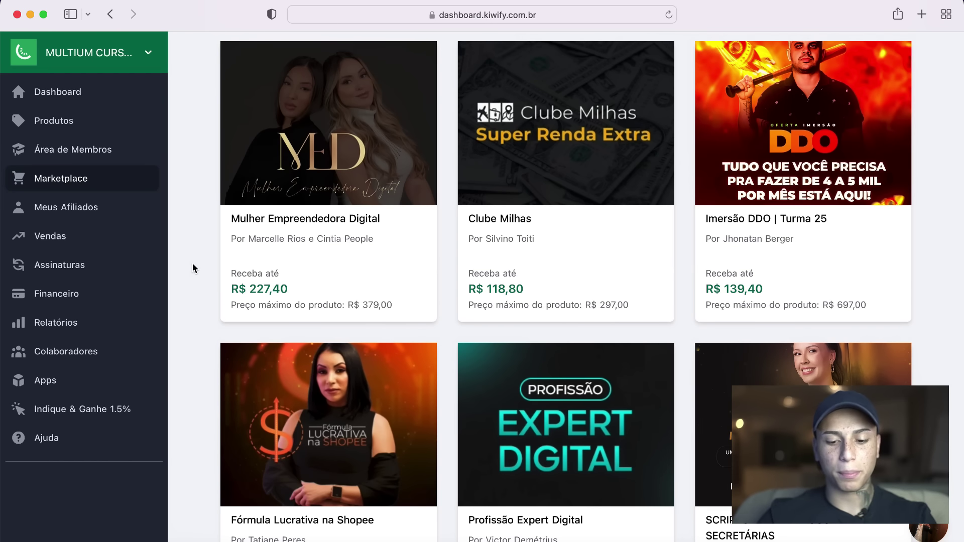
scroll(192, 268, down, 4)
scroll(192, 268, down, 3)
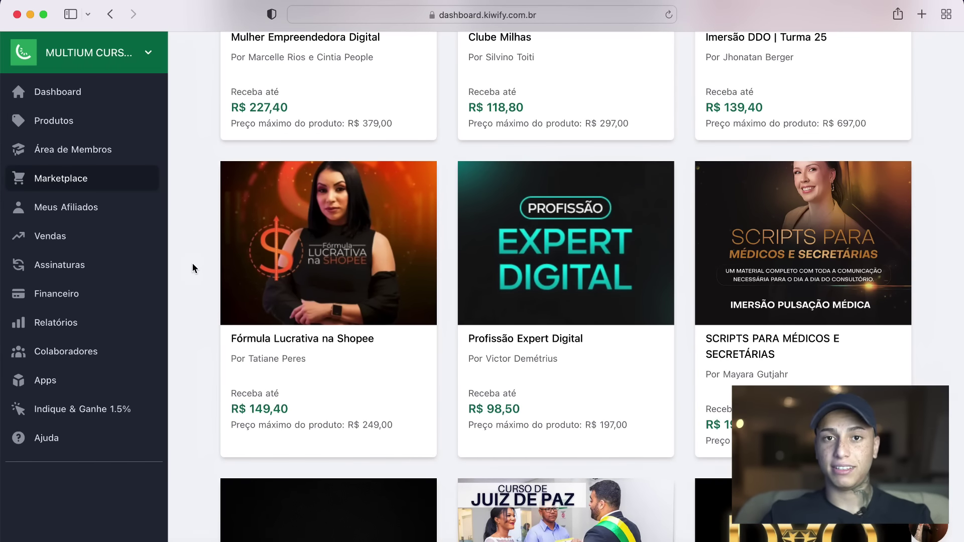
scroll(192, 263, up, 8)
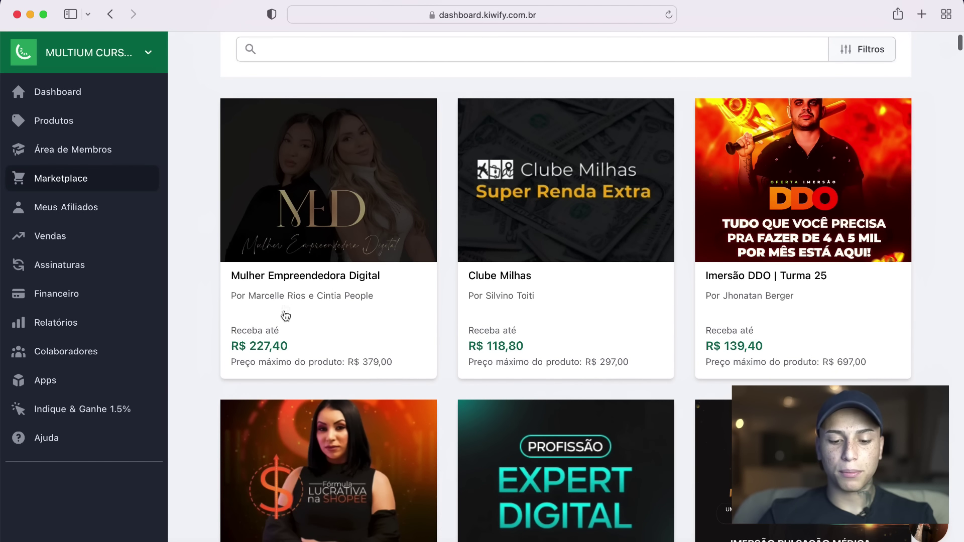
click(361, 176)
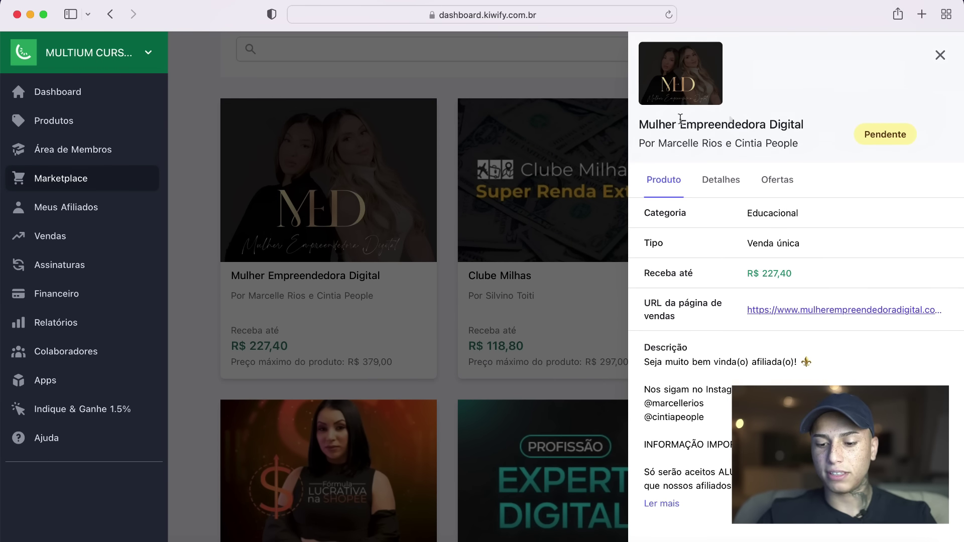
Step: Close the product details and examine the names and commissions of further best-selling Marketplace products
click(534, 142)
scroll(693, 278, down, 5)
scroll(694, 283, down, 9)
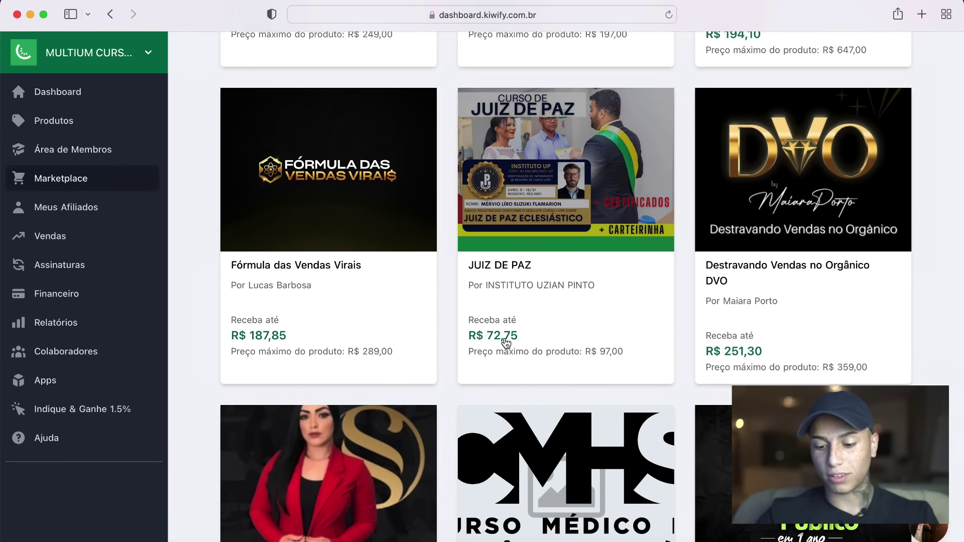
scroll(505, 343, down, 1)
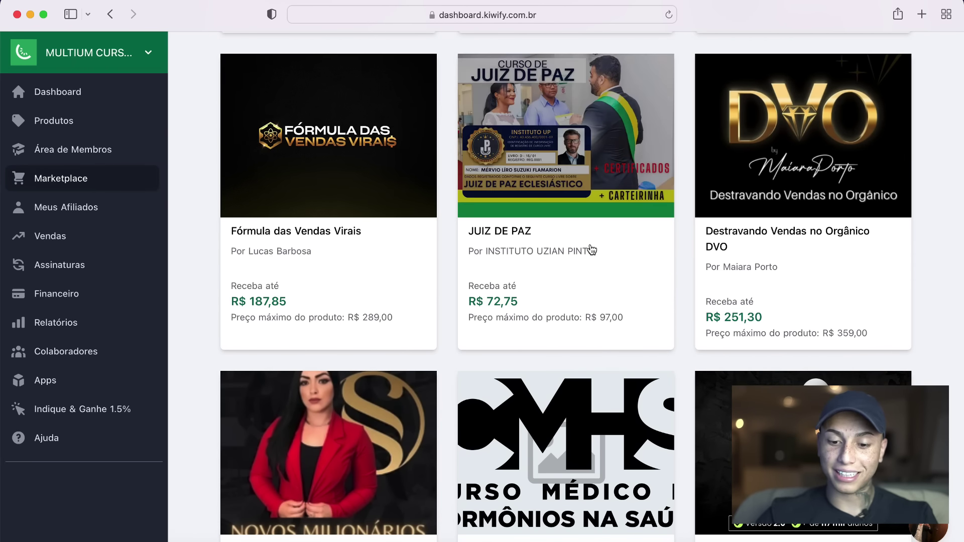
scroll(591, 250, up, 3)
scroll(592, 249, down, 14)
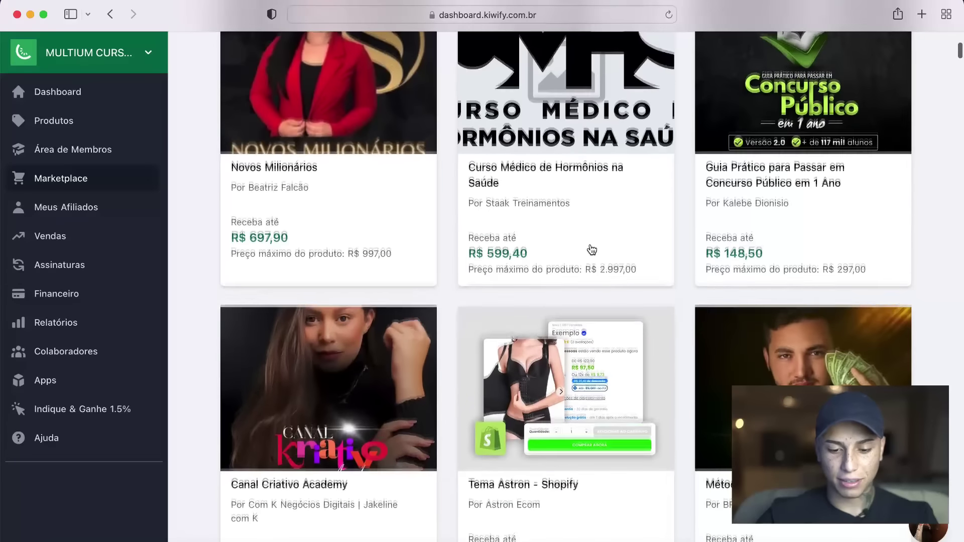
scroll(592, 250, up, 3)
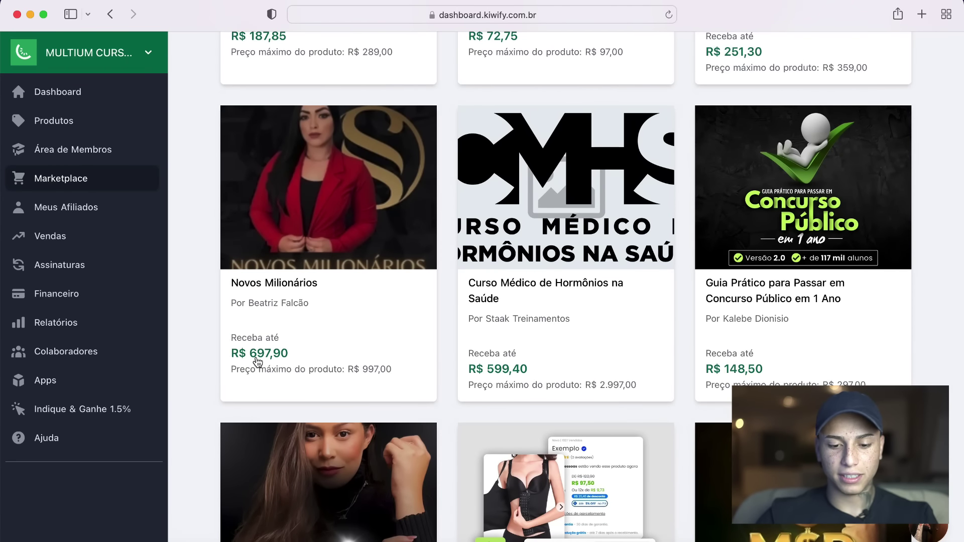
scroll(442, 363, down, 3)
scroll(442, 363, up, 12)
scroll(441, 362, up, 10)
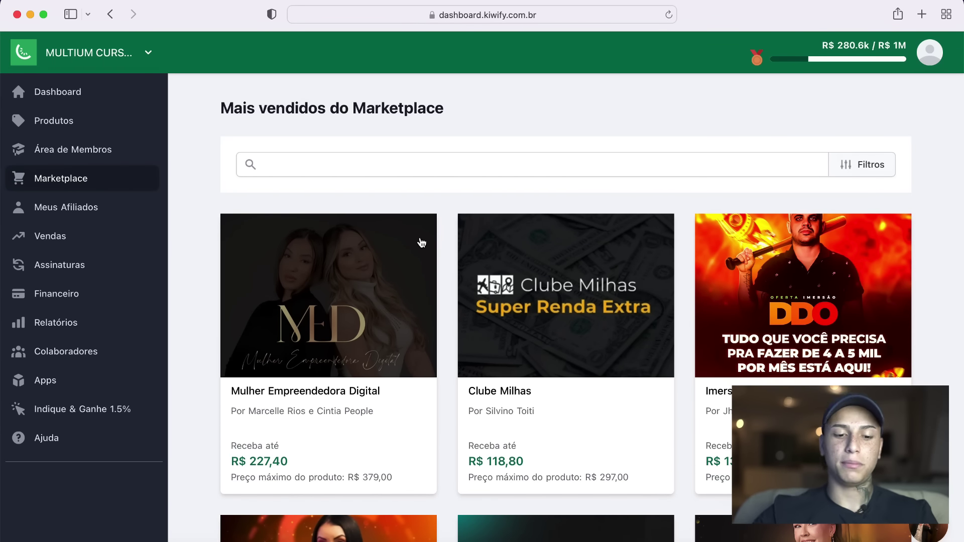
Step: Start a new product with Pagamento único and delivery through Área de membros da Kiwify, and name it TESTEEE
click(126, 122)
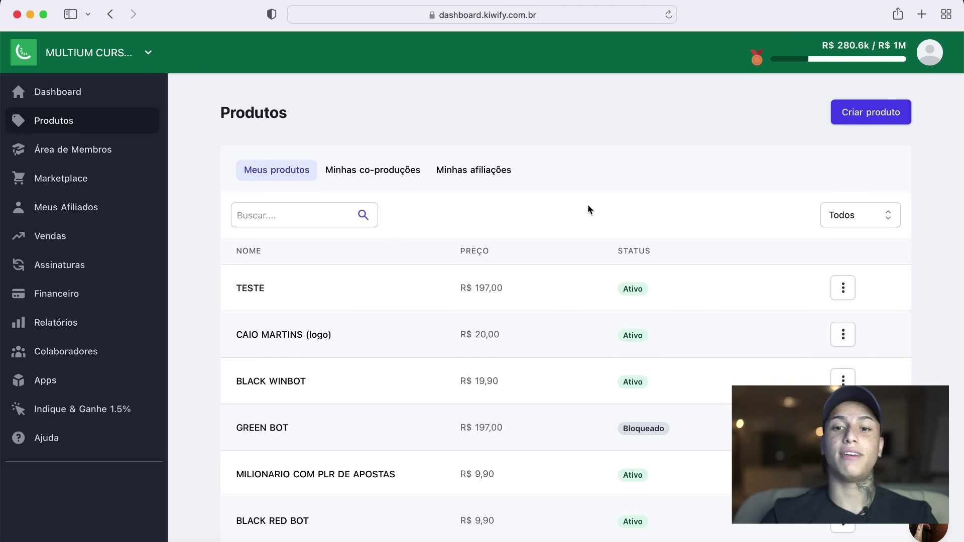
click(878, 120)
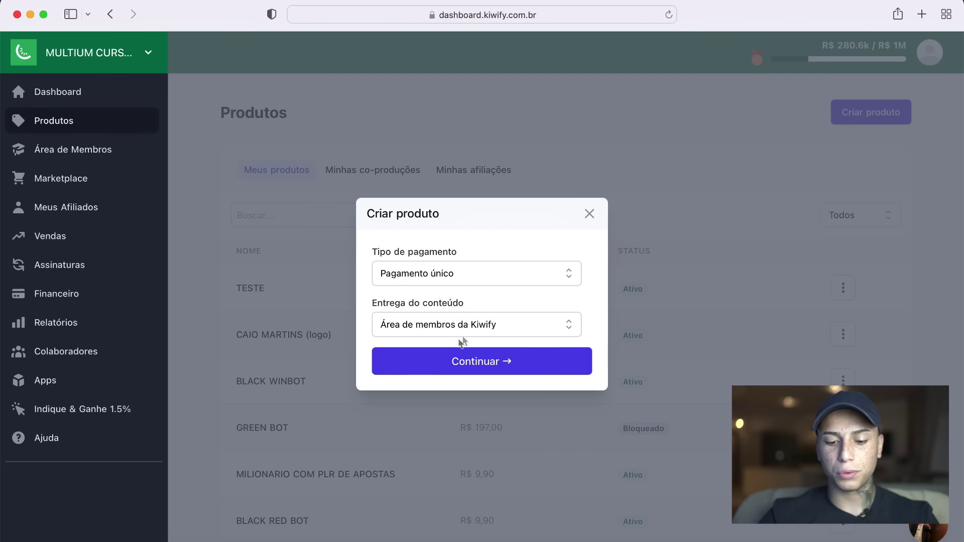
click(448, 351)
click(403, 197)
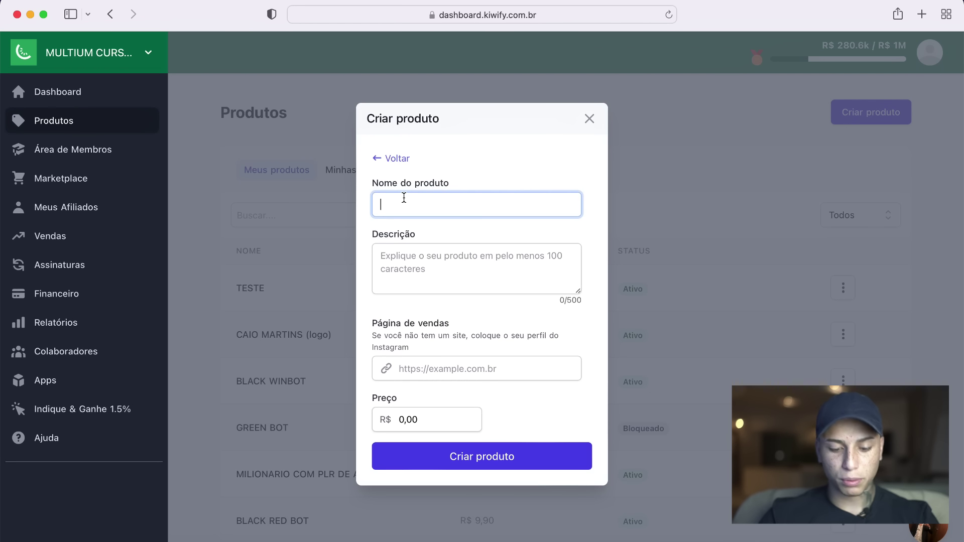
text(TESTEEE)
Step: Fill in the product description with random placeholder letters, exceeding the 100-character minimum
click(391, 270)
text(ETWTDJHVDYUVIDBASDIUAB)
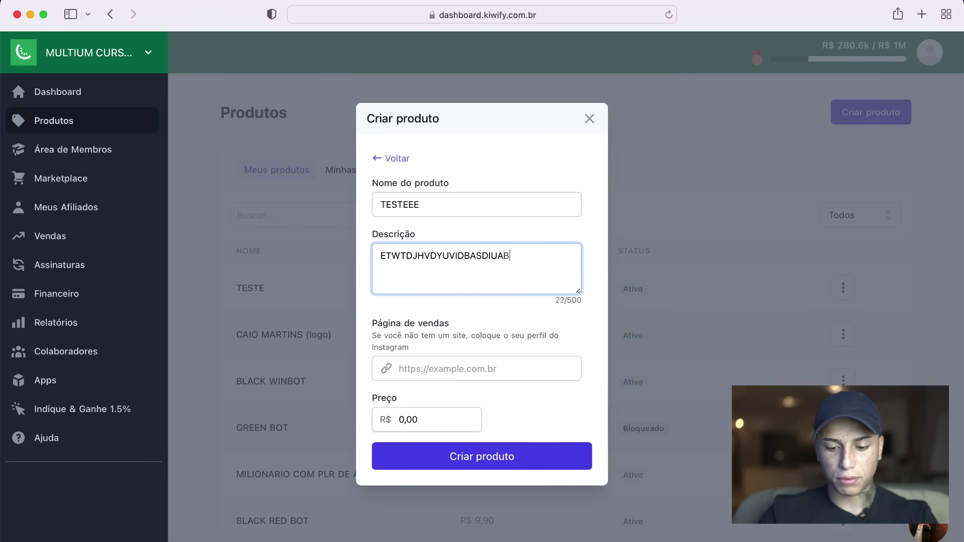
text(DNQWIOUDGIQWBDIOBQWUIDIUQWBDIOQWIUDGUYQWBDIUQWGDUYGQWD)
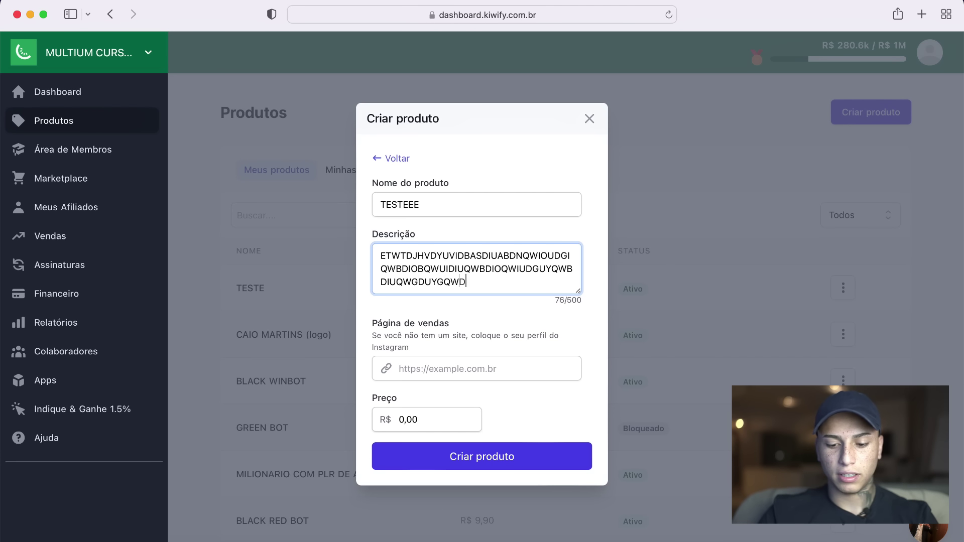
text(BQWDIUYQWVDIBQWIUDVUYQWVDUYQWDU)
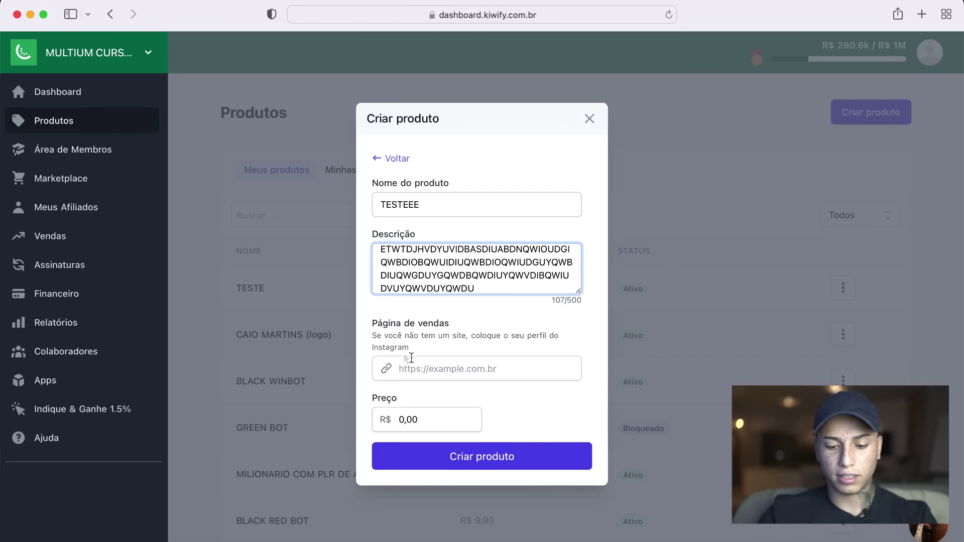
Step: Set the sales page to TESTE.COM and the price to R$ 197,00, and create the product
click(427, 362)
text(TESTE.COM)
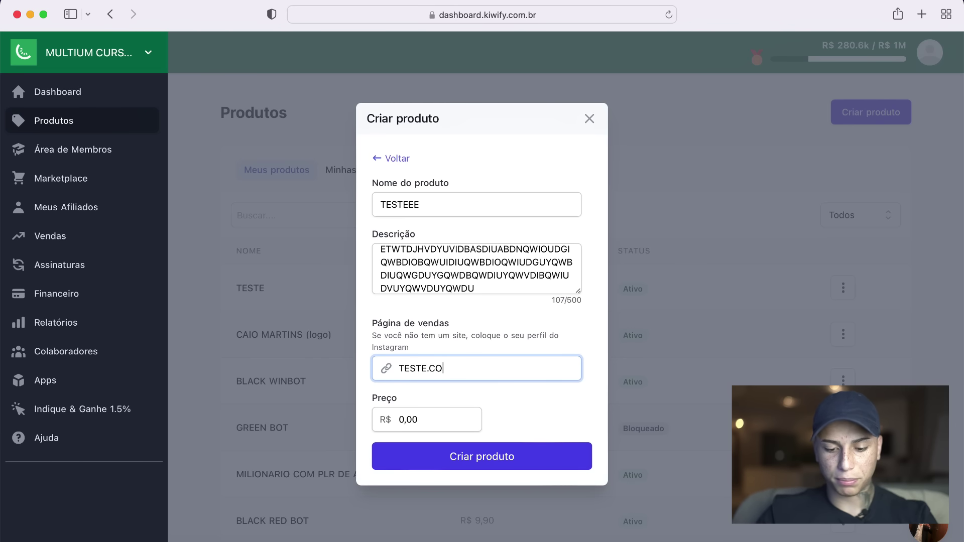
click(431, 412)
text(19700)
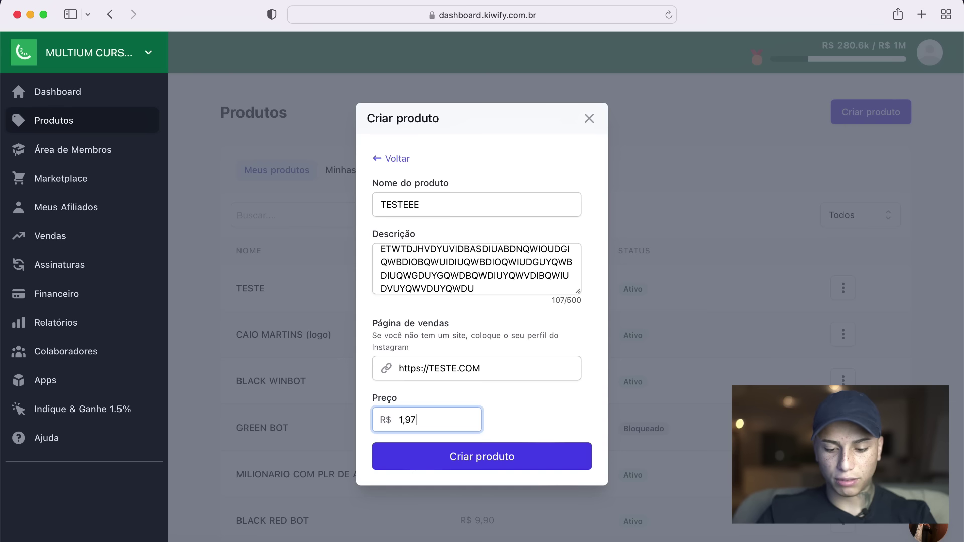
click(471, 465)
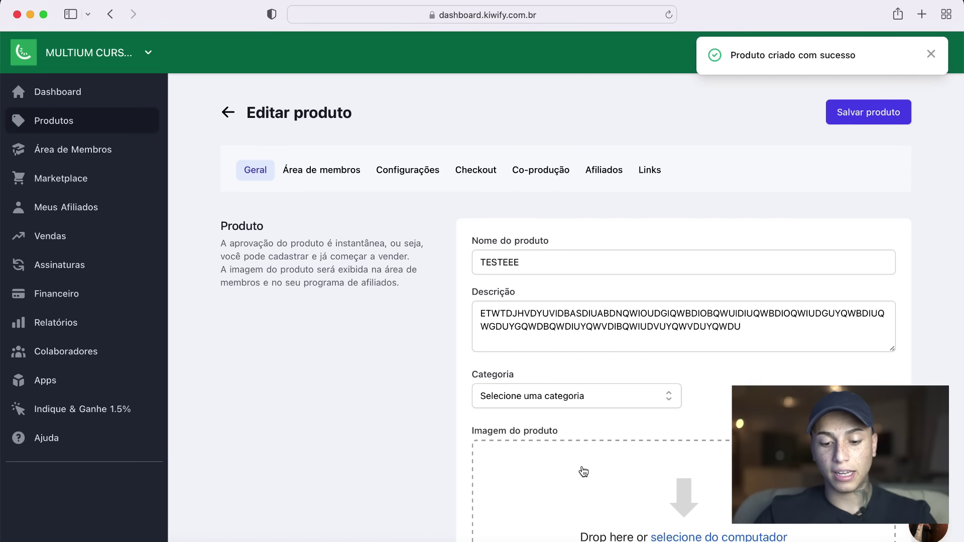
Step: Copy the TESTEEE product's checkout link and load it in a new browser tab
scroll(583, 472, down, 10)
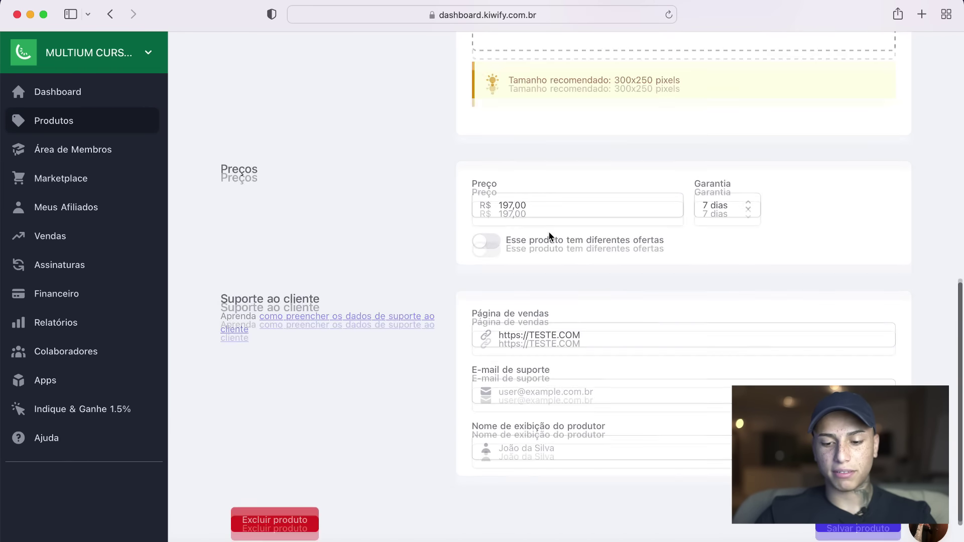
scroll(549, 236, up, 10)
click(650, 171)
click(515, 296)
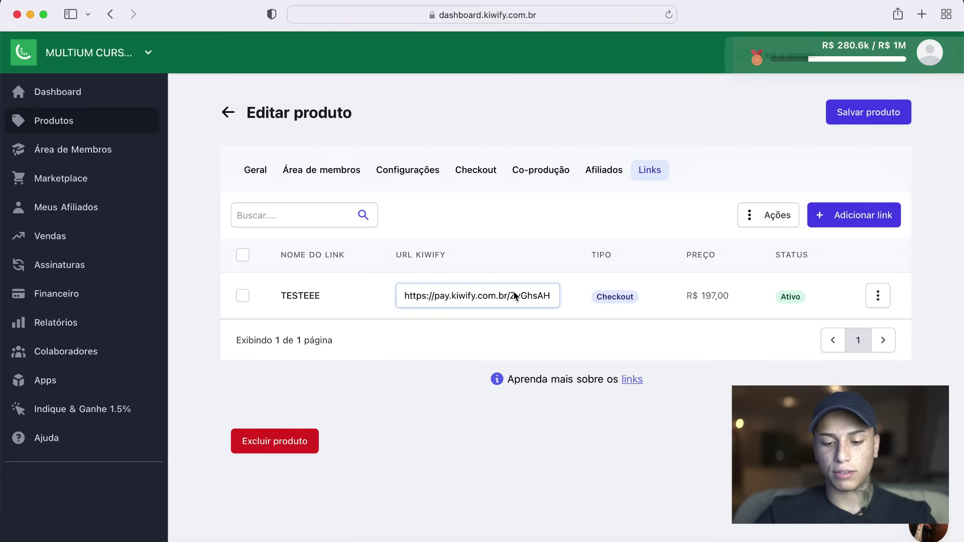
click(919, 17)
key(super+v)
key(Return)
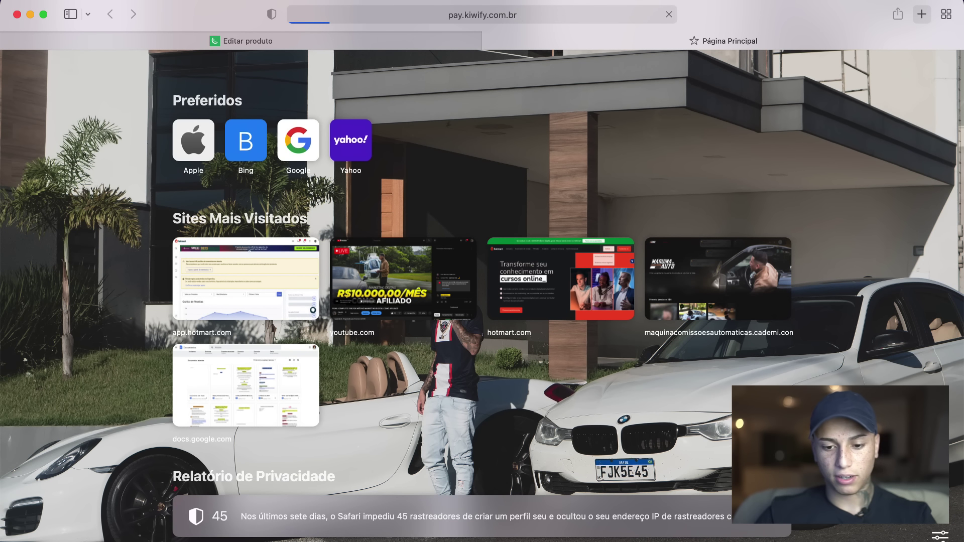
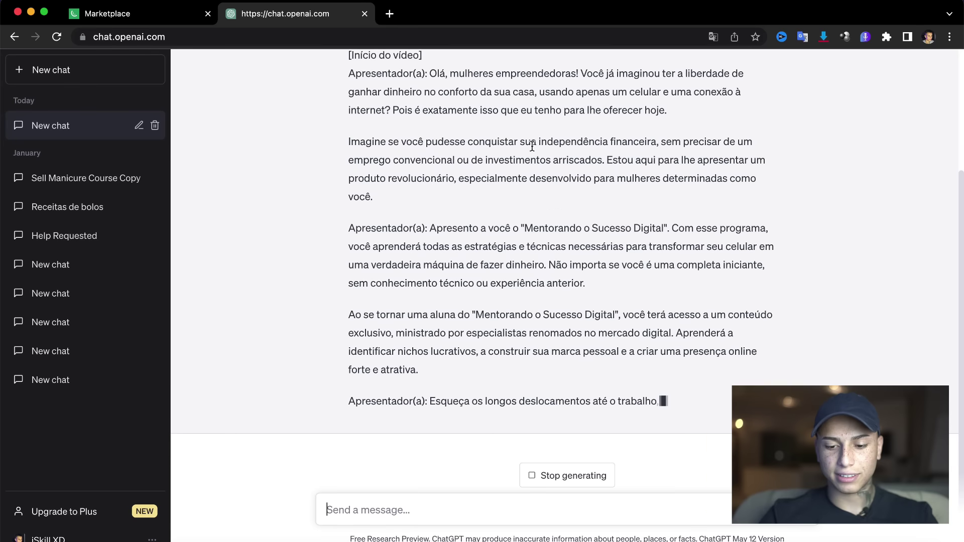
Step: Read through the generated video sales letter script in ChatGPT, from the prompt to the closing notes
scroll(594, 143, up, 1)
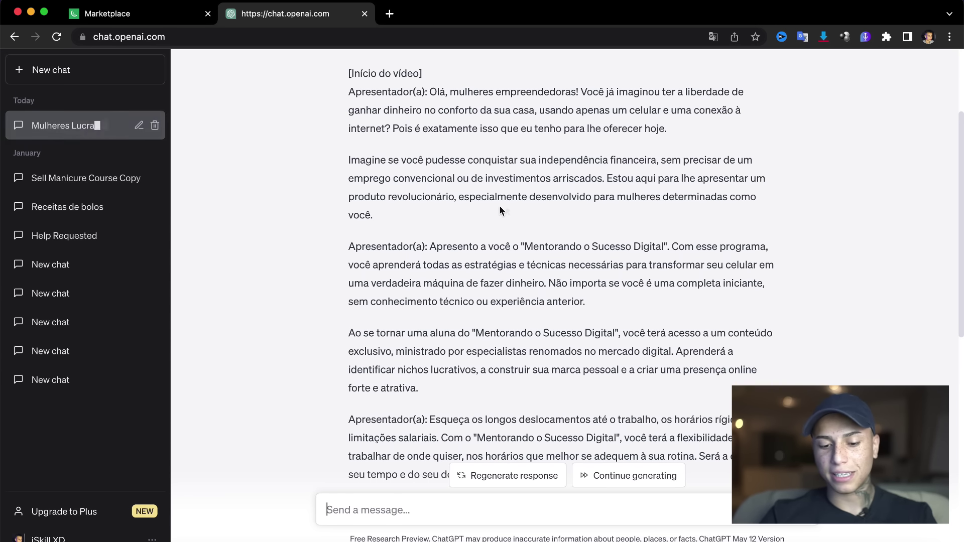
scroll(528, 226, down, 2)
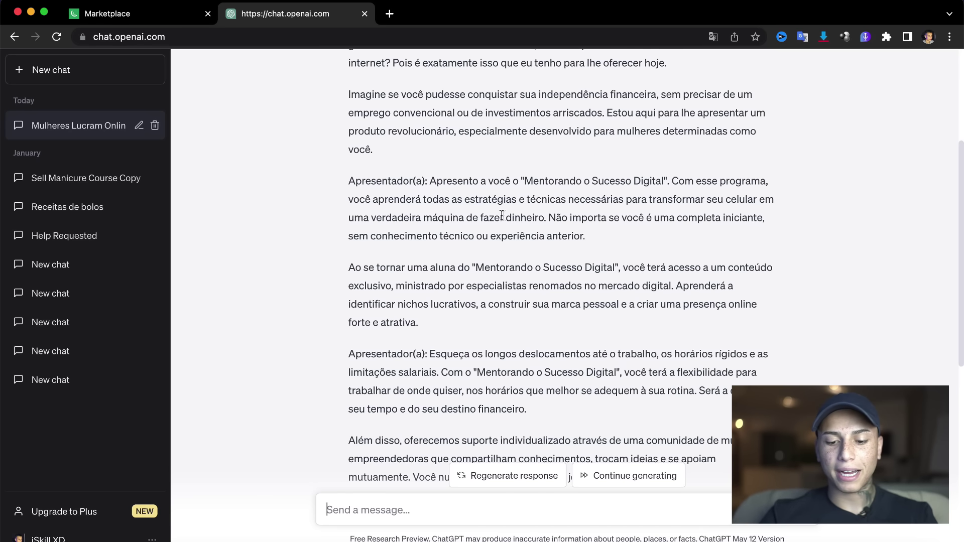
scroll(483, 204, up, 5)
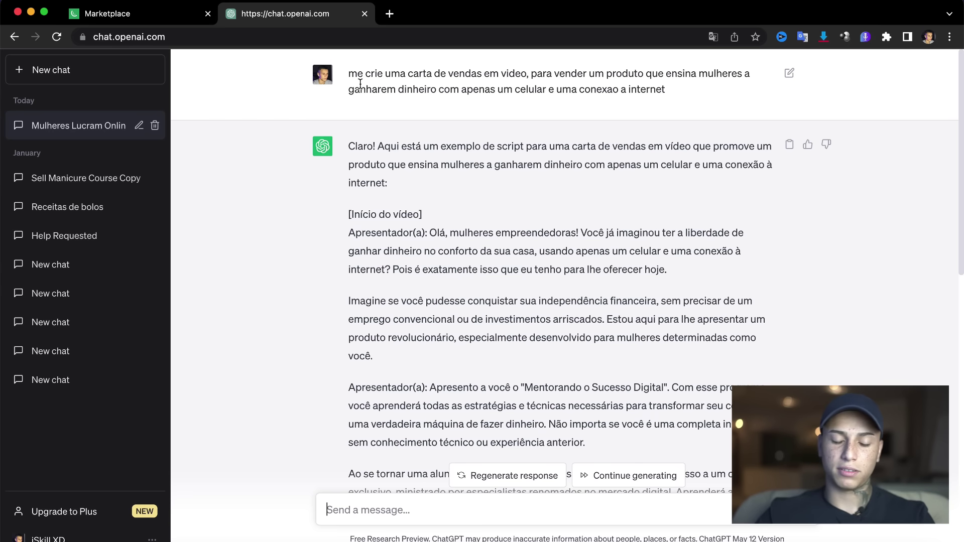
scroll(421, 228, down, 15)
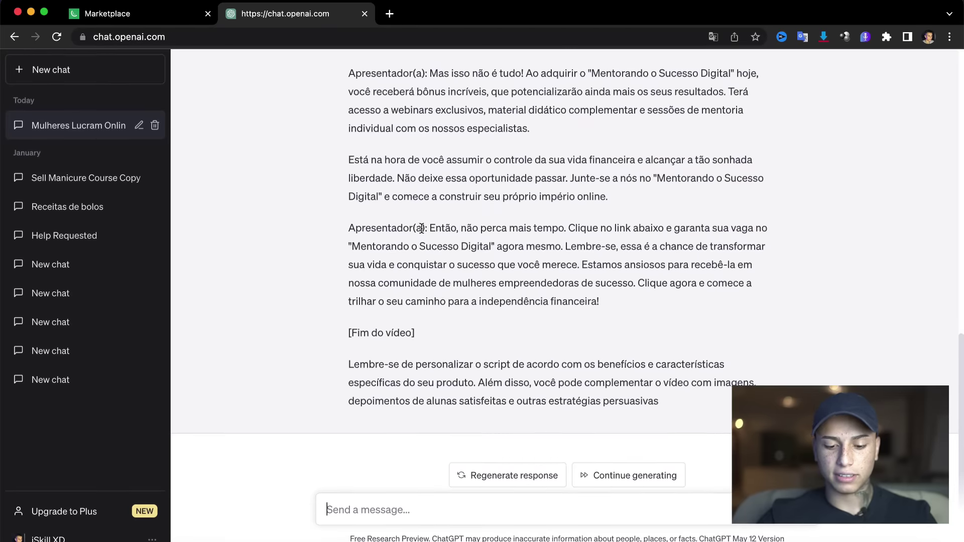
scroll(421, 228, up, 8)
scroll(421, 228, up, 6)
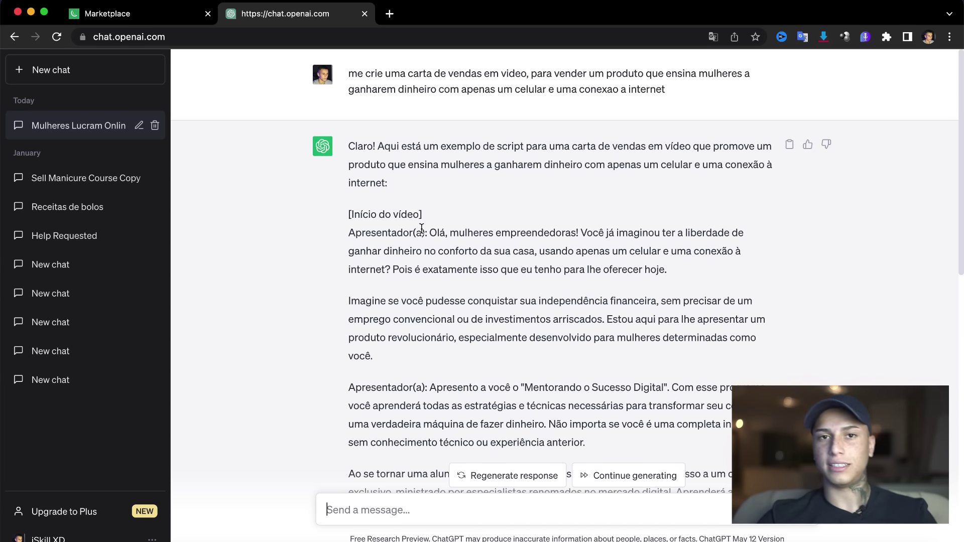
scroll(422, 229, down, 15)
scroll(422, 228, up, 15)
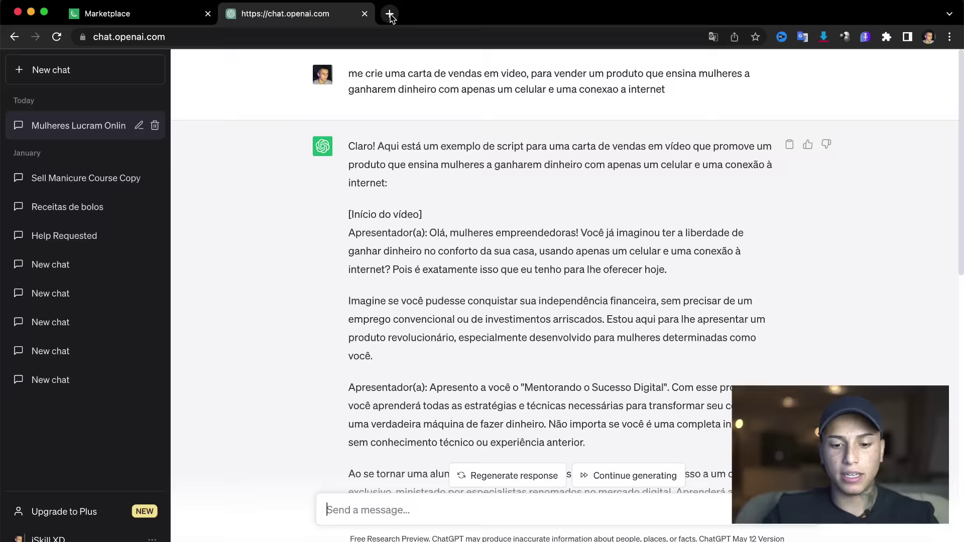
Step: Open the Canva home page in a new browser tab
click(391, 15)
text(Cab)
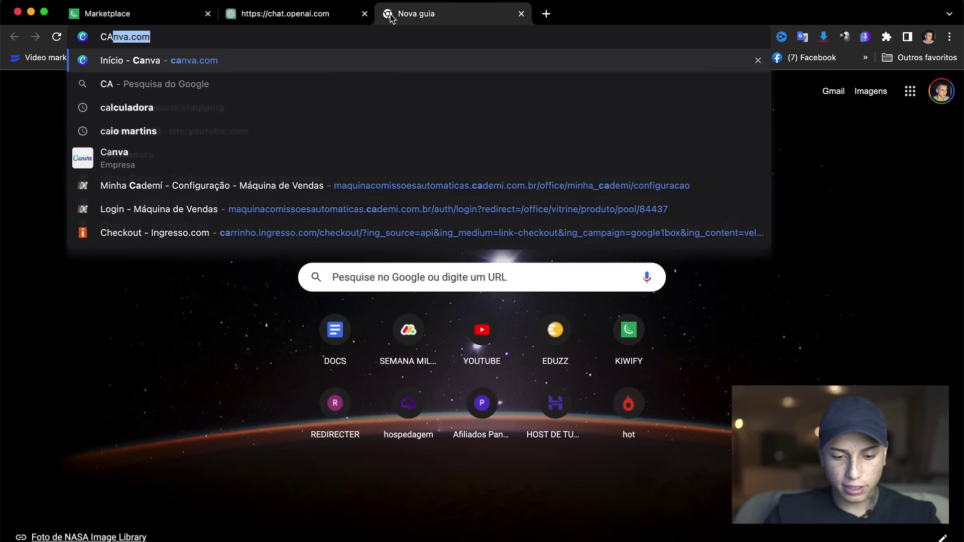
key(BackSpace)
key(BackSpace)
text(a)
key(Return)
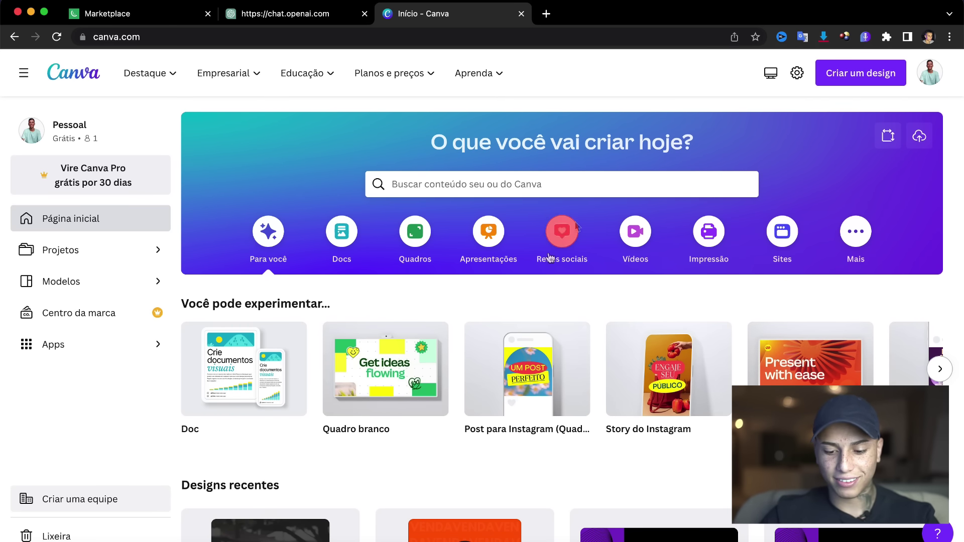
Step: Create a blank design from the Miniatura do YouTube format and close the Canva home page tab
scroll(619, 337, down, 3)
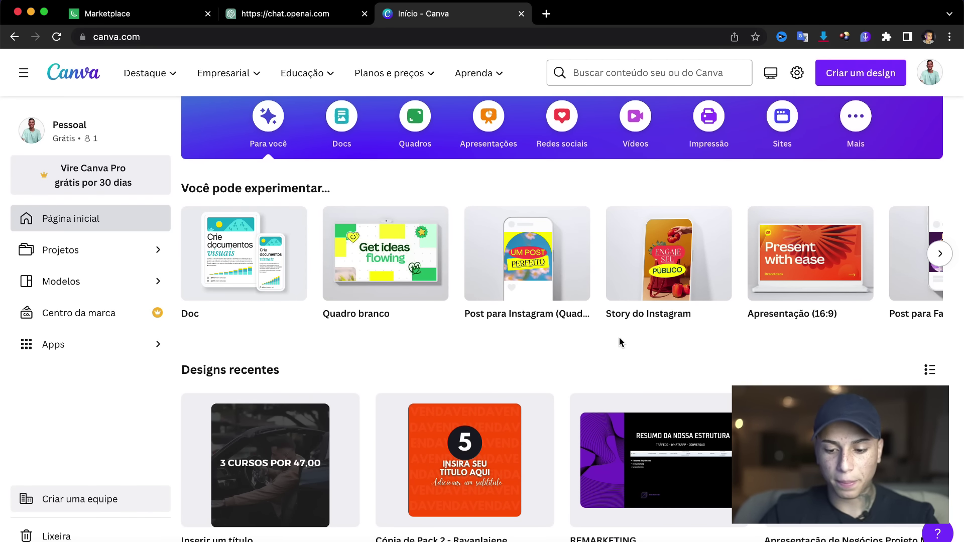
scroll(619, 337, up, 3)
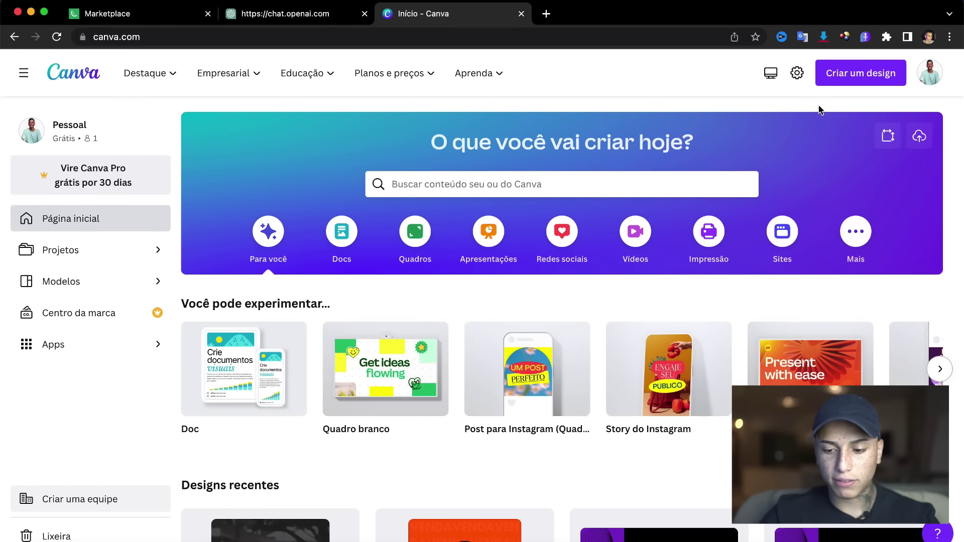
click(877, 83)
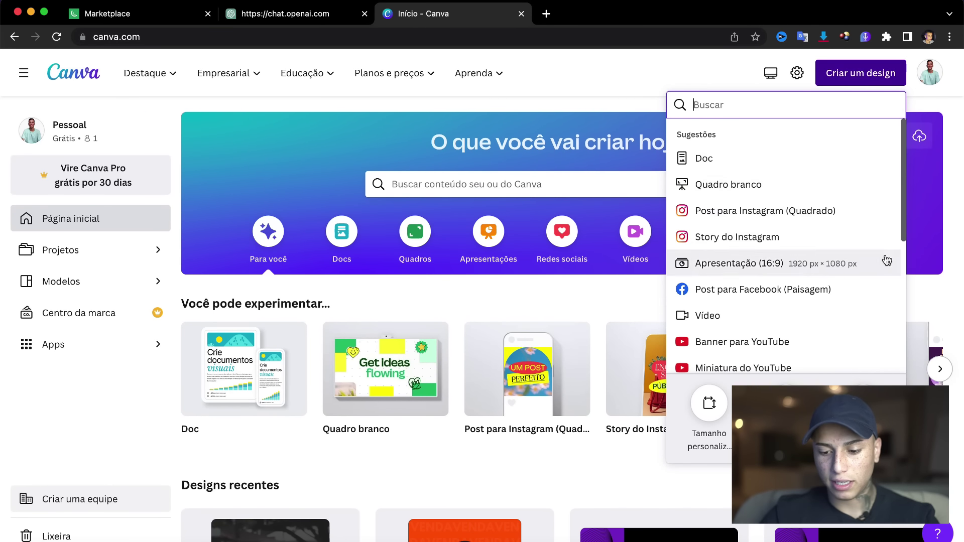
scroll(779, 326, down, 2)
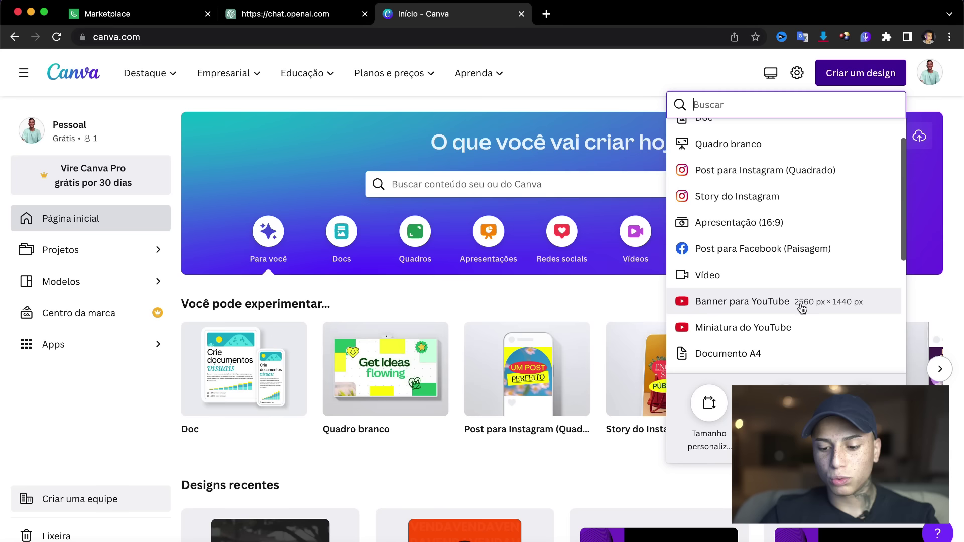
click(783, 327)
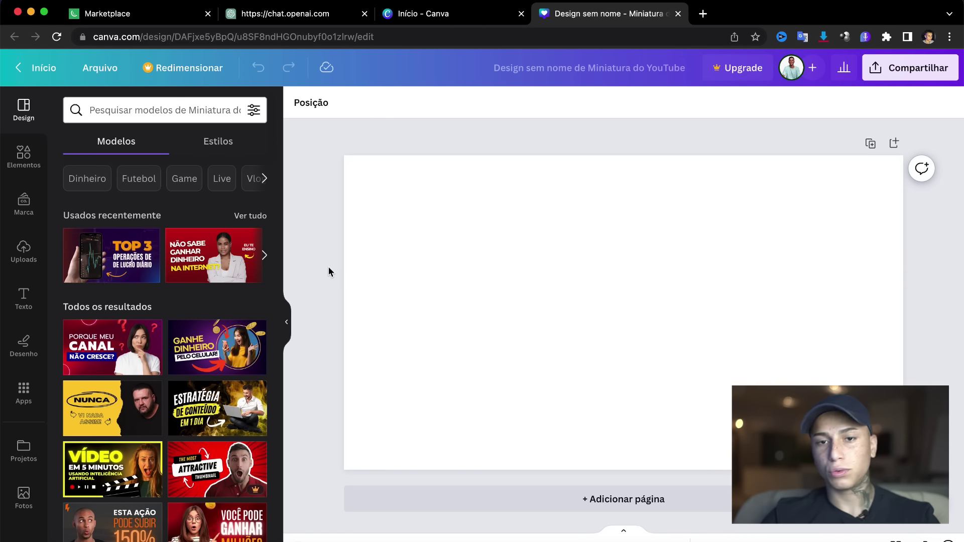
click(521, 13)
Step: Switch to ChatGPT and copy the script's opening passage from "Olá, mulheres empreendedoras!" to "conforto da sua casa,"
click(296, 15)
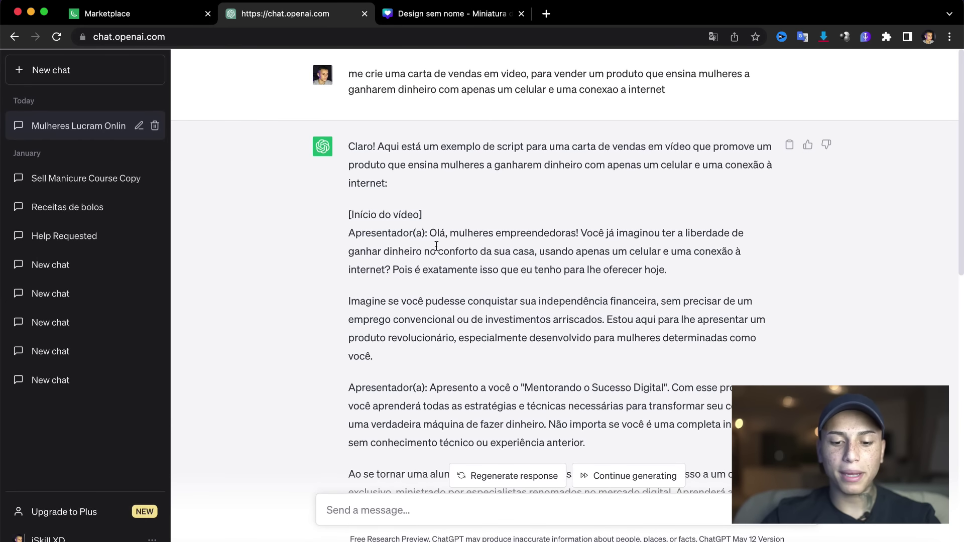
scroll(437, 247, down, 2)
scroll(438, 248, up, 1)
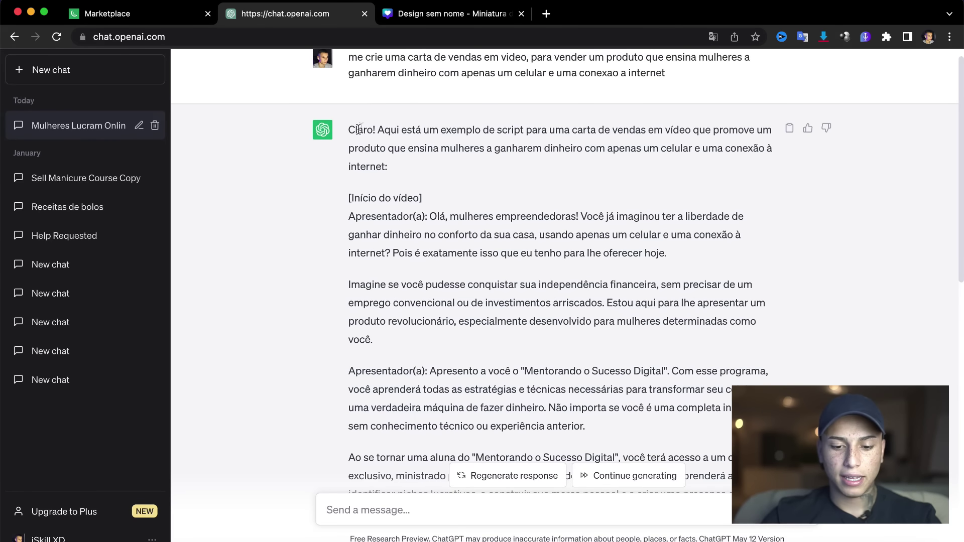
scroll(401, 211, down, 1)
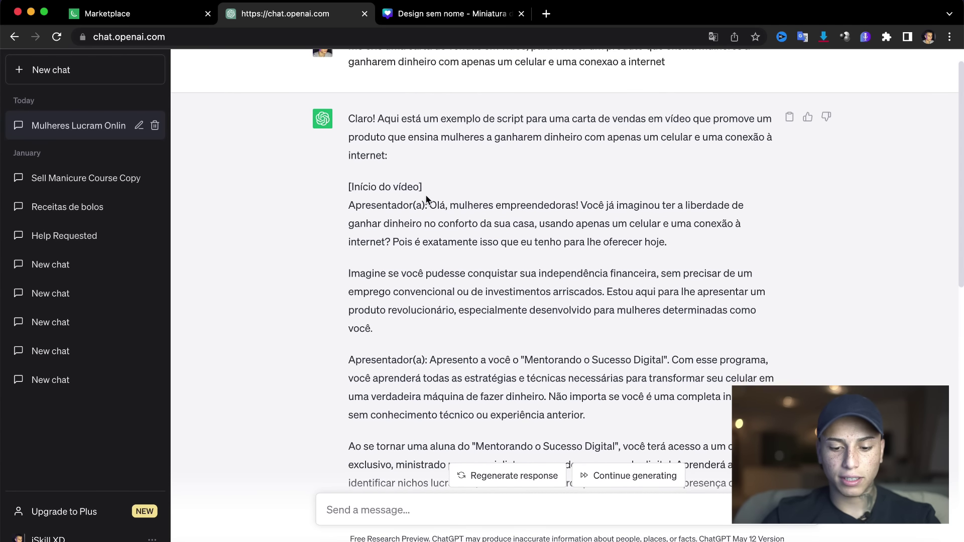
drag(430, 205, 536, 227)
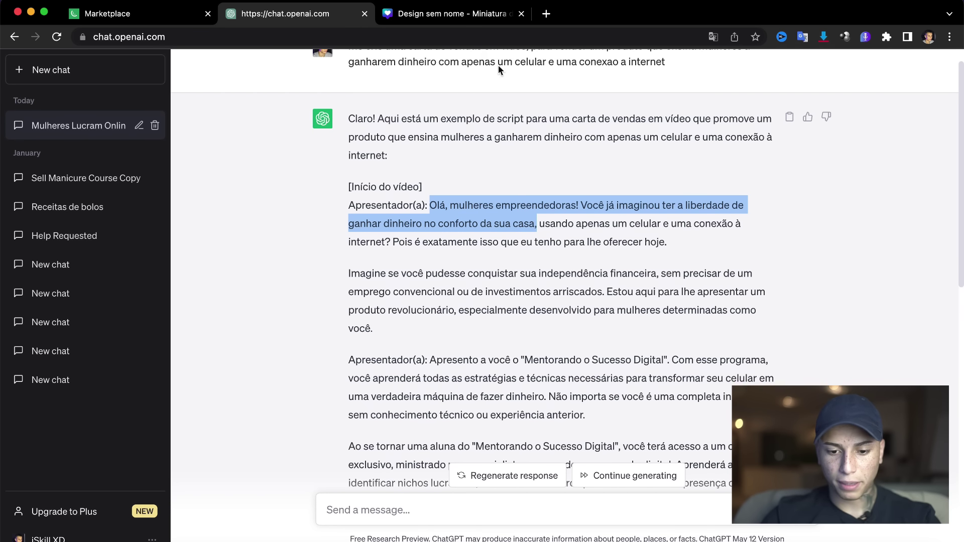
Step: Back in the Canva design, add a title containing the copied opening passage, shrink it to size 27,9 and centre it on the page
click(445, 15)
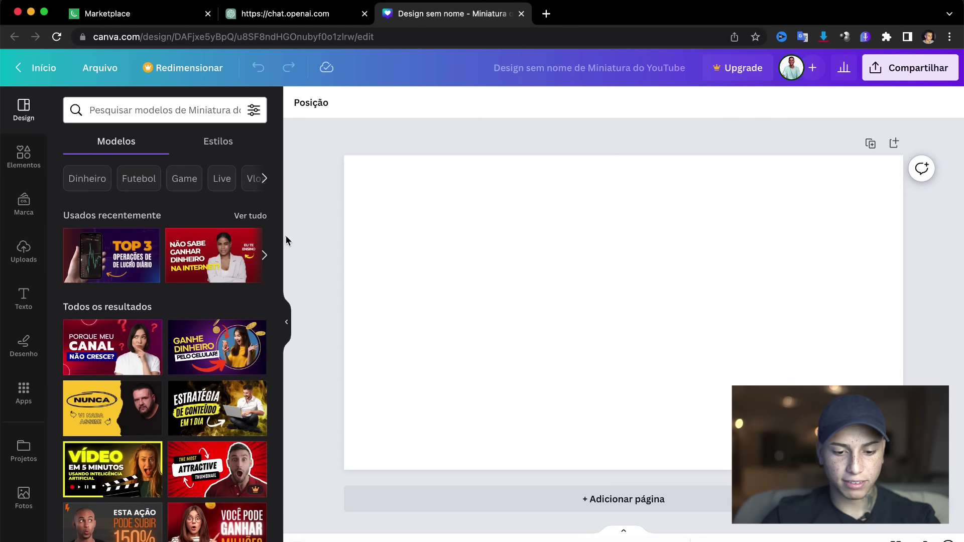
click(24, 299)
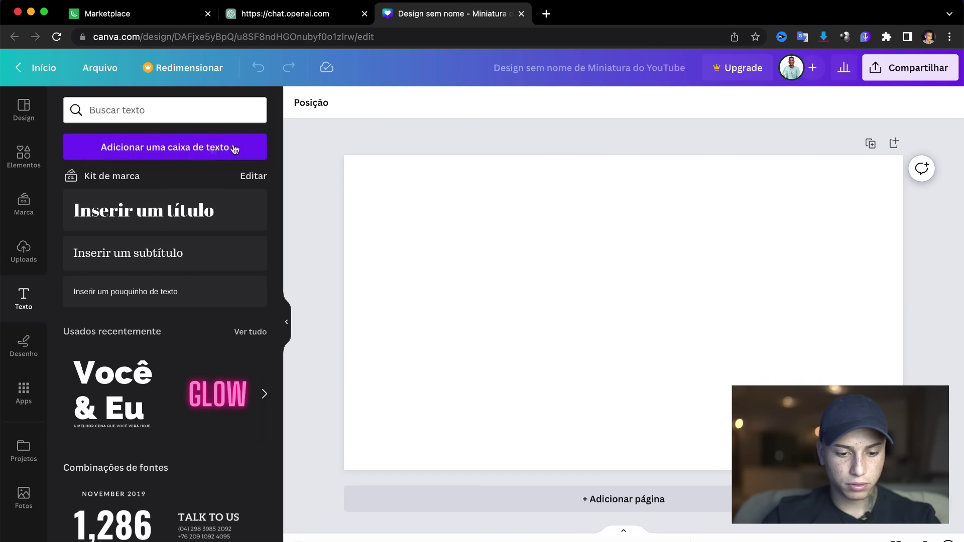
click(146, 215)
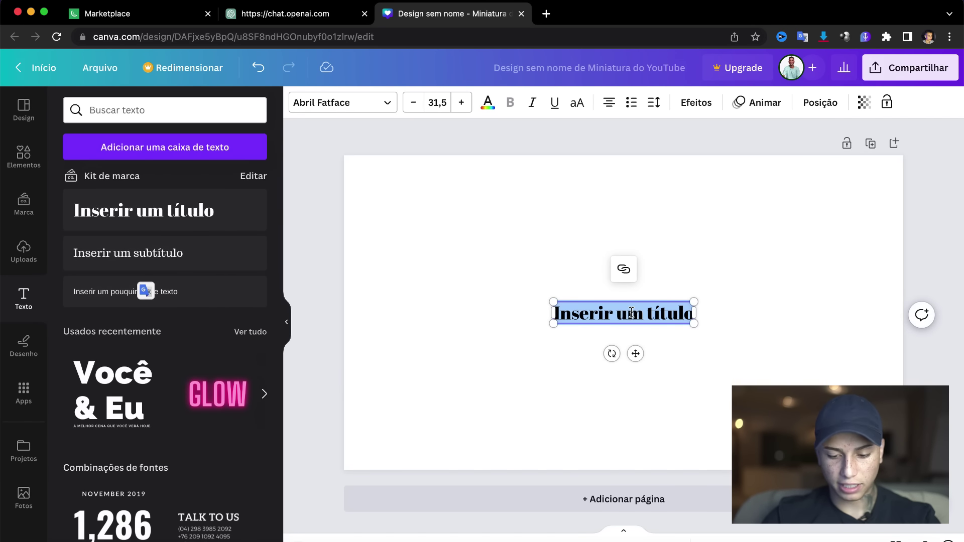
text(Olá, mulheres empreendedoras! Você já imaginou ter a liberdade de ganhar dinheiro no conforto da sua casa,)
drag(904, 349, 840, 344)
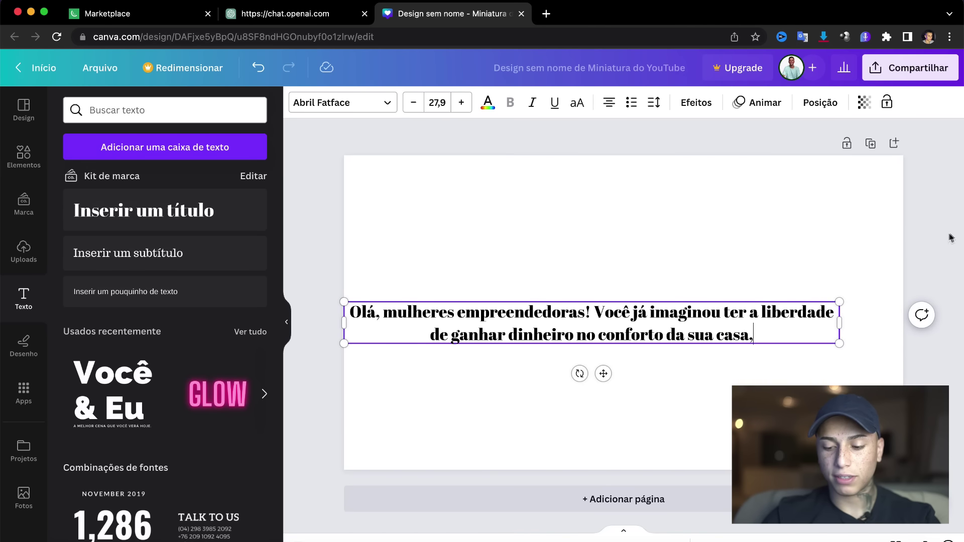
click(867, 280)
drag(730, 330, 761, 318)
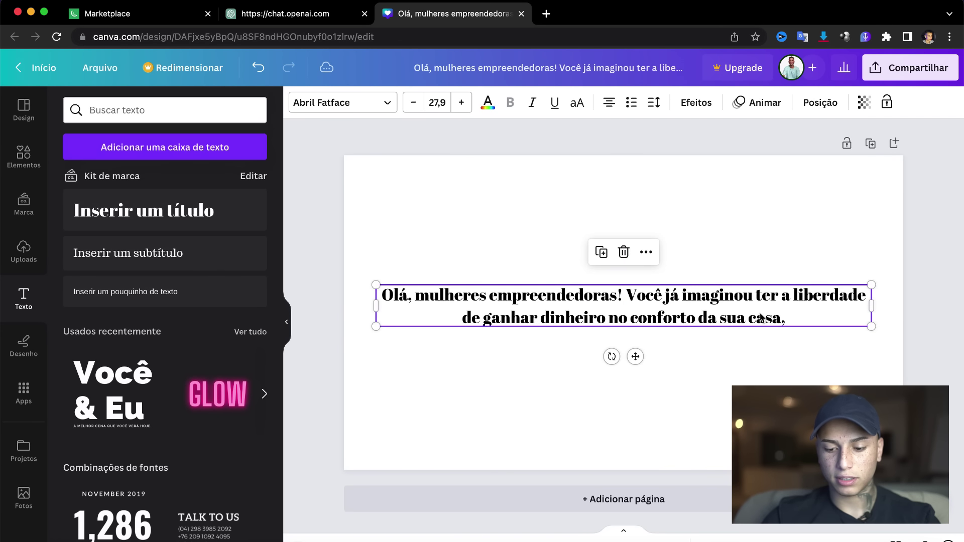
Step: Change the font of the whole title text to Montserrat Classic
triple_click(761, 317)
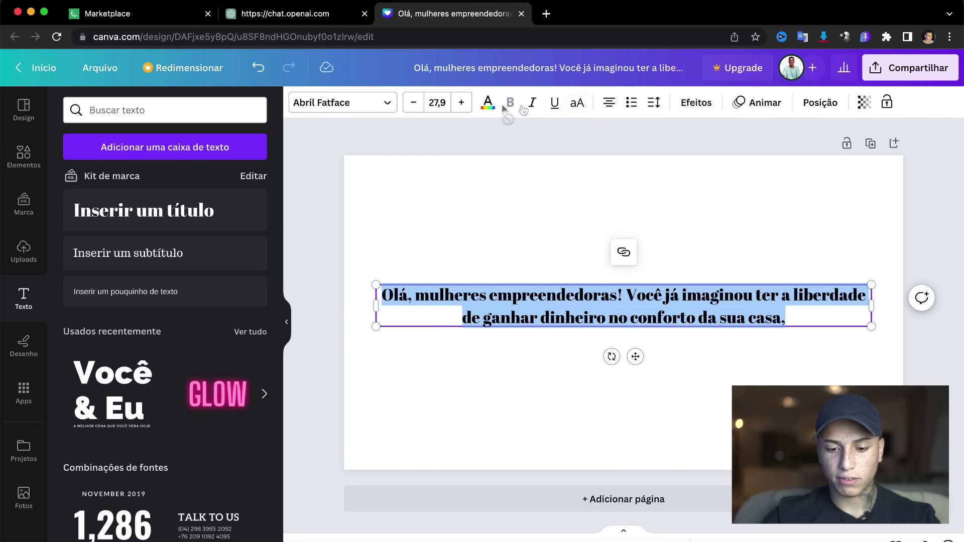
click(376, 102)
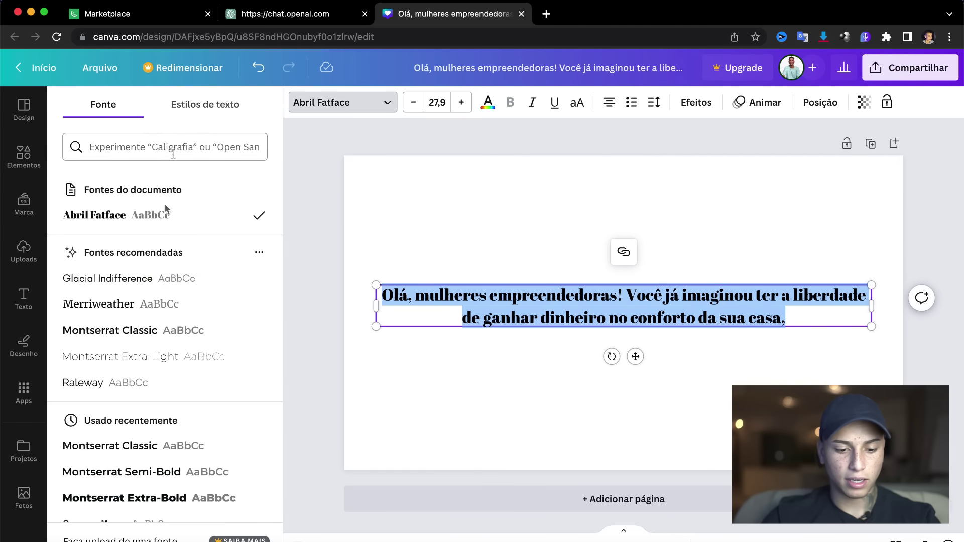
click(133, 339)
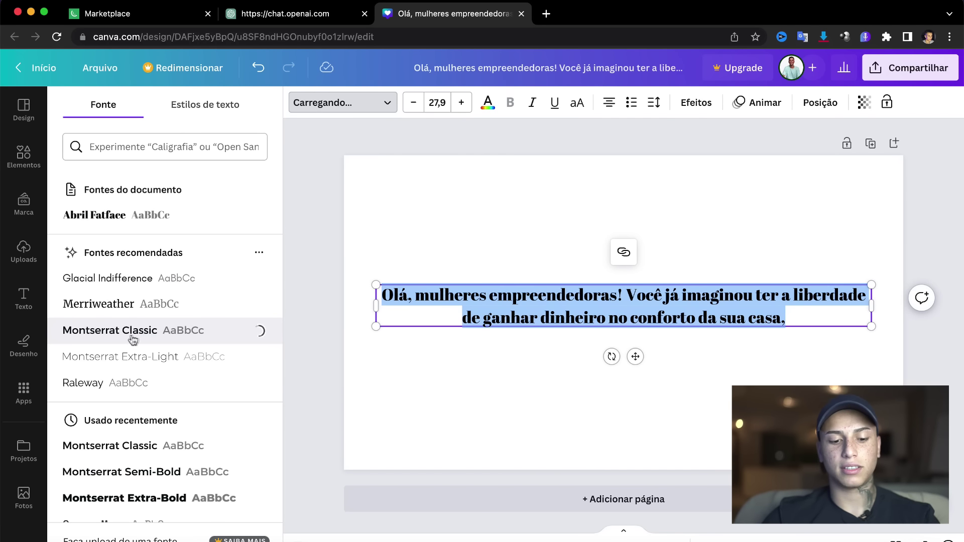
key(Escape)
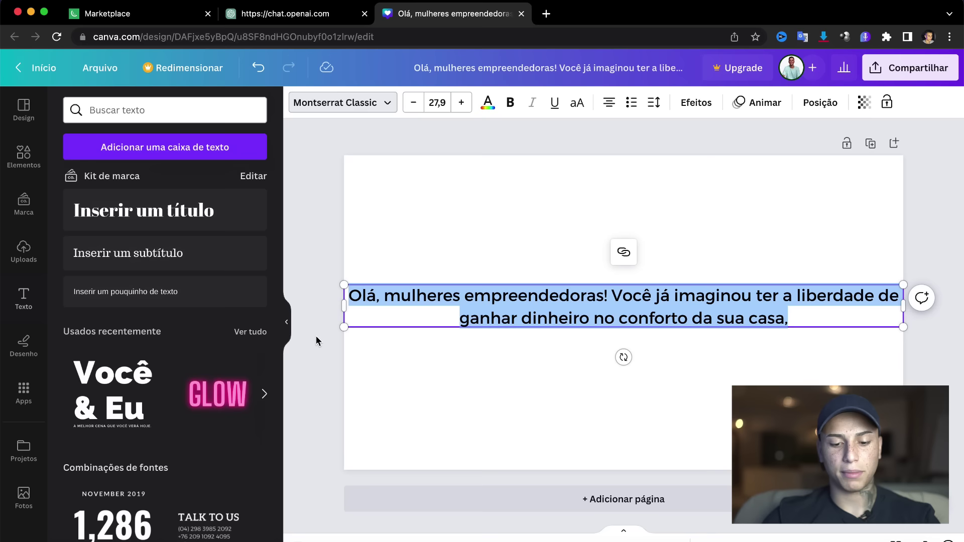
click(315, 335)
Step: Scale the title text down to size 26,8 and centre it on the page
click(705, 323)
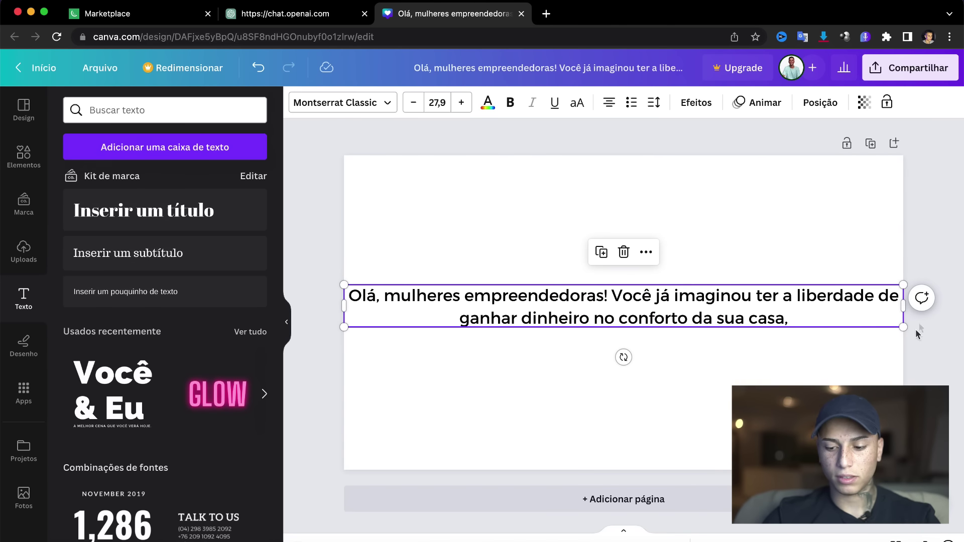
drag(903, 328, 898, 330)
drag(881, 324, 881, 324)
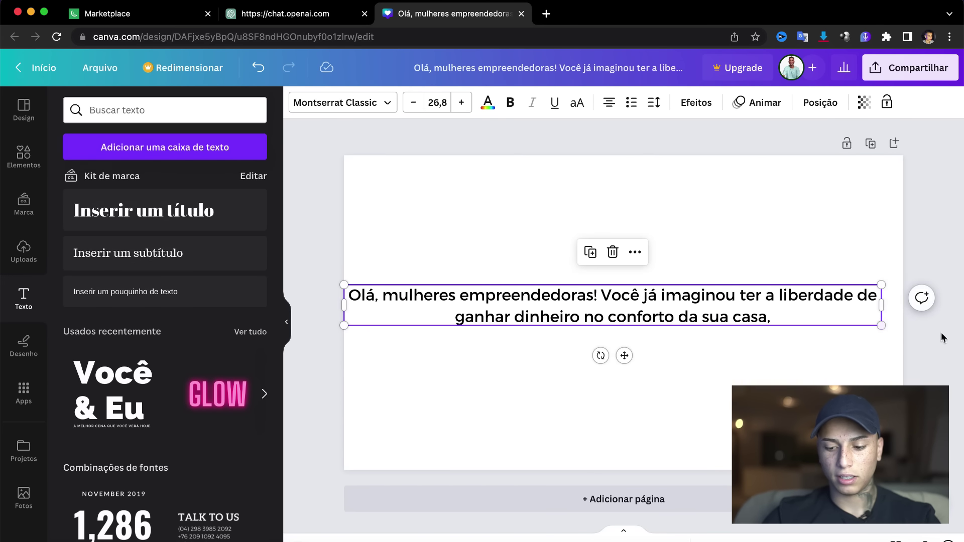
drag(778, 308, 789, 313)
click(903, 258)
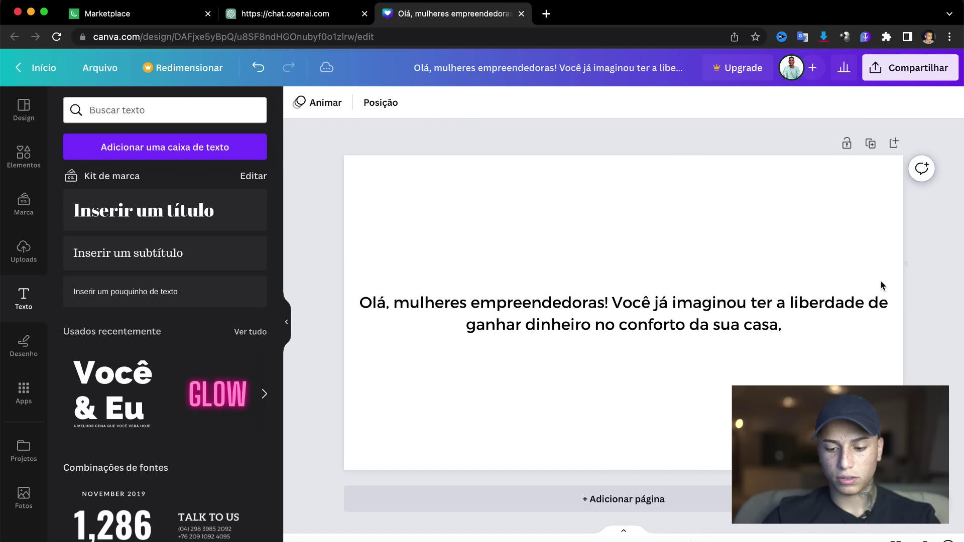
click(813, 321)
drag(813, 322, 814, 313)
click(929, 250)
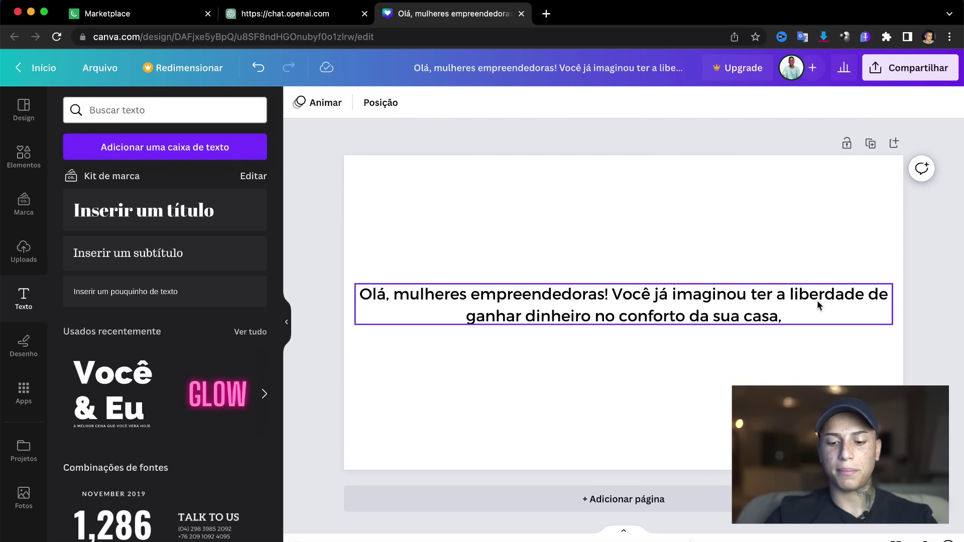
Step: Narrow the text box so the first line breaks after "ter a", bring the text to size 26,5 and centre it
click(806, 315)
drag(892, 324, 853, 315)
drag(792, 306, 813, 310)
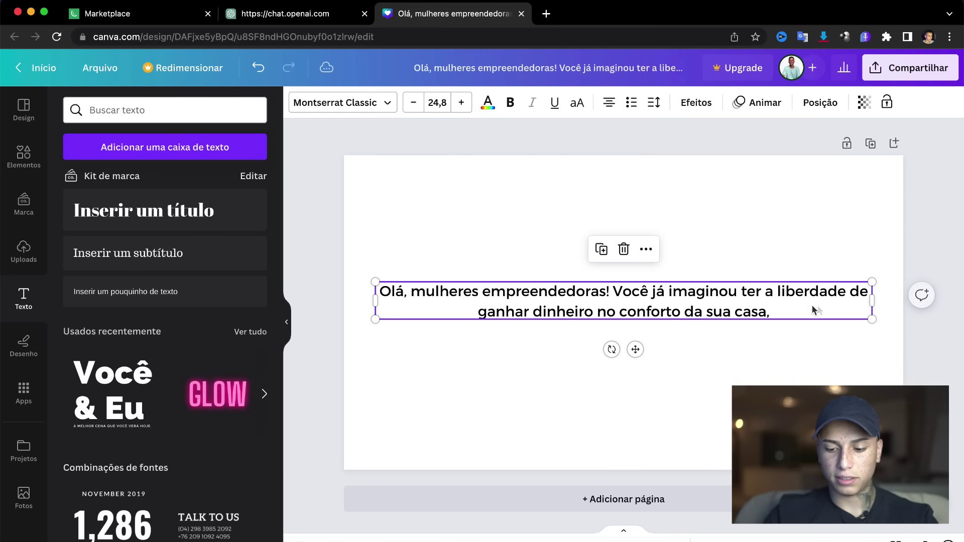
drag(872, 319, 835, 301)
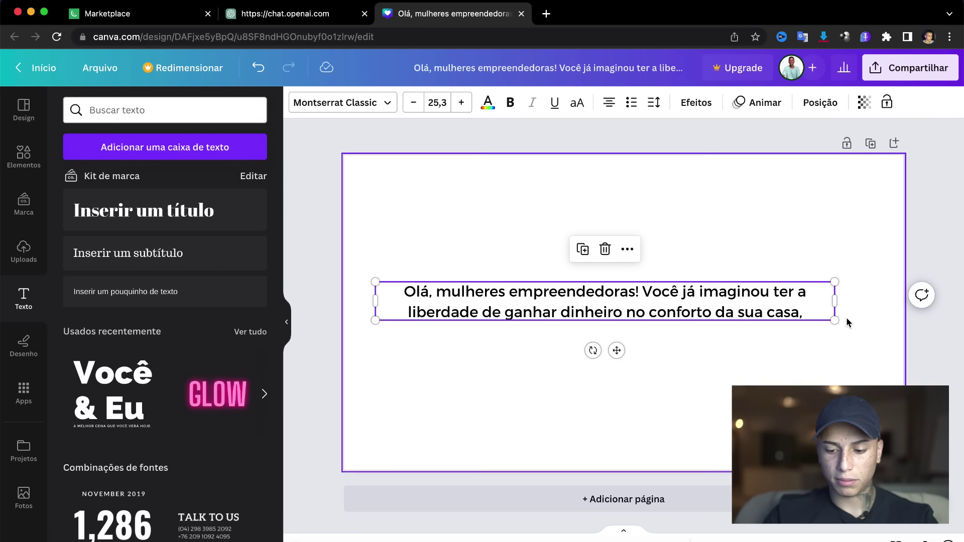
mouse_move(834, 321)
mouse_down()
mouse_move(857, 329)
mouse_move(820, 320)
mouse_up()
click(931, 219)
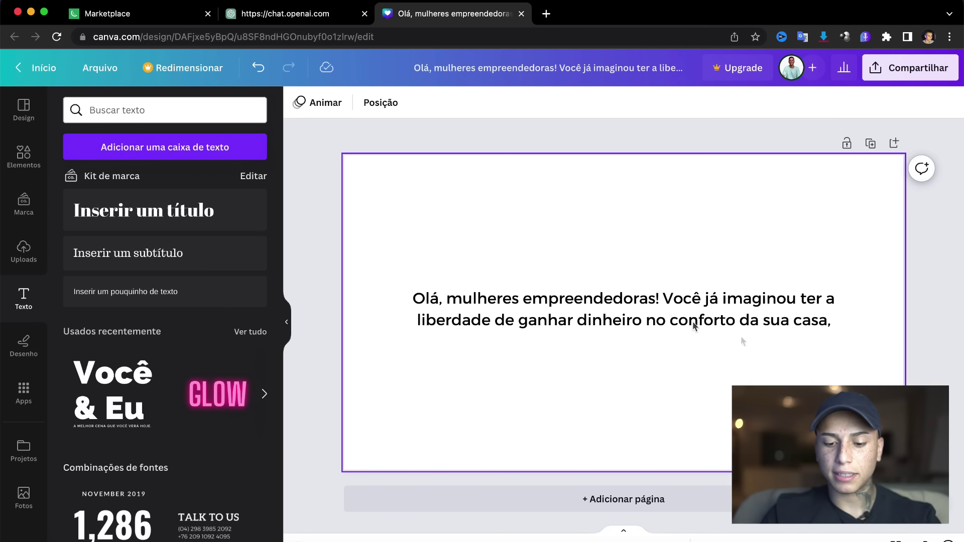
Step: Colour the words "mulheres empreendedoras!" in the custom dark orange #C87900
click(602, 297)
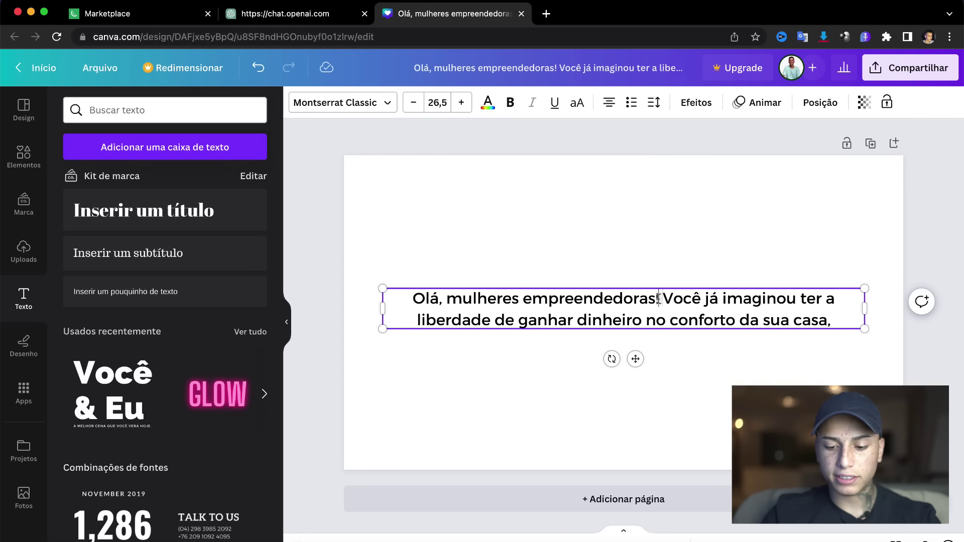
drag(658, 298, 456, 300)
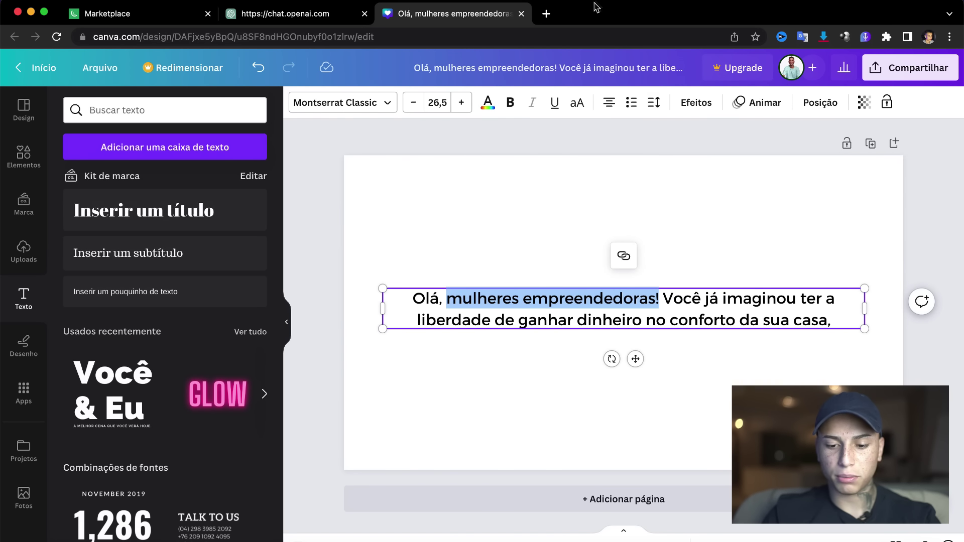
click(490, 102)
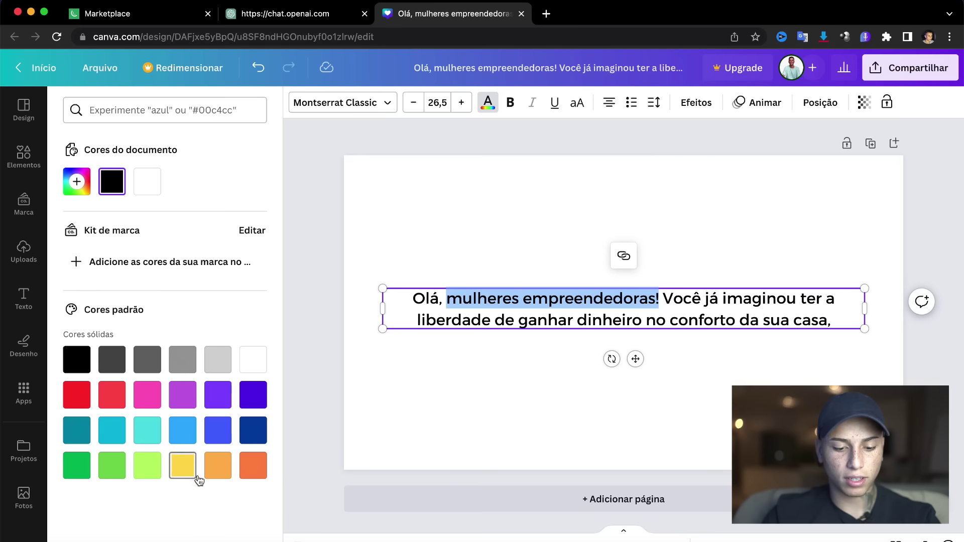
click(220, 469)
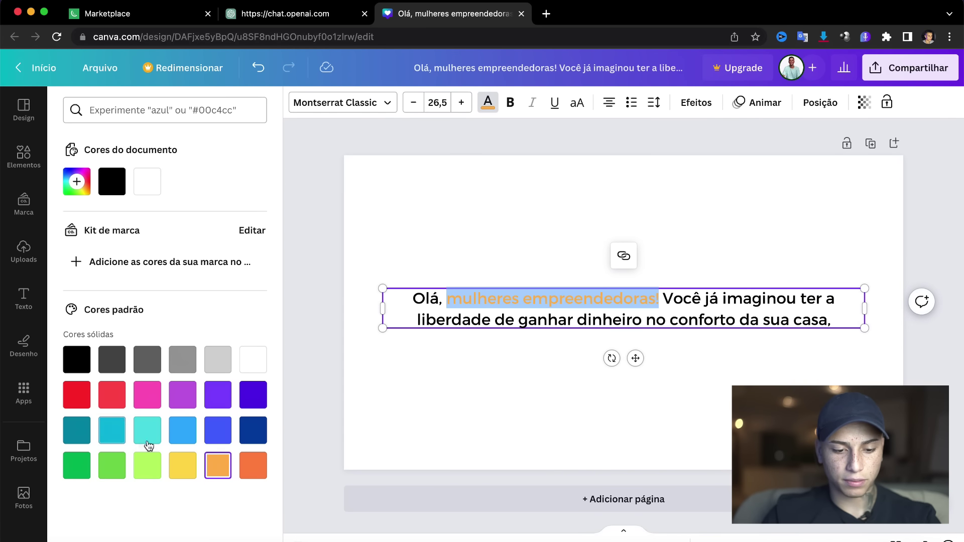
click(78, 182)
drag(192, 216, 267, 230)
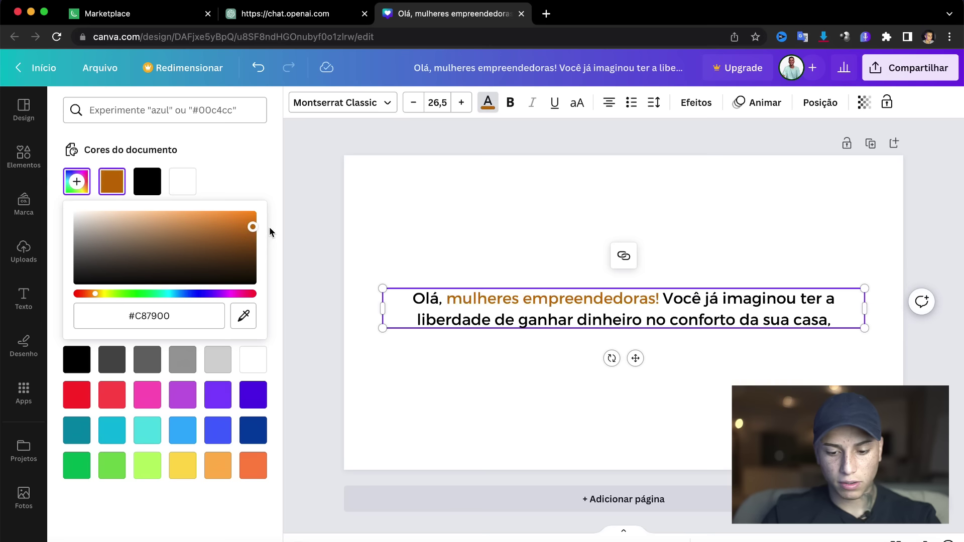
click(315, 238)
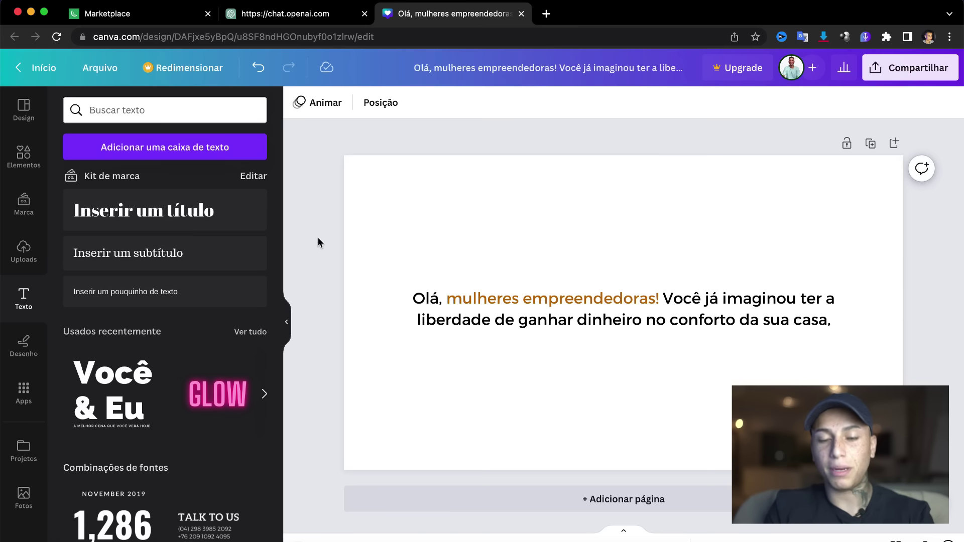
Step: Duplicate page 1 and replace the copy's text with the ChatGPT script passage from "usando apenas um celular" to "oferecer hoje."
click(869, 145)
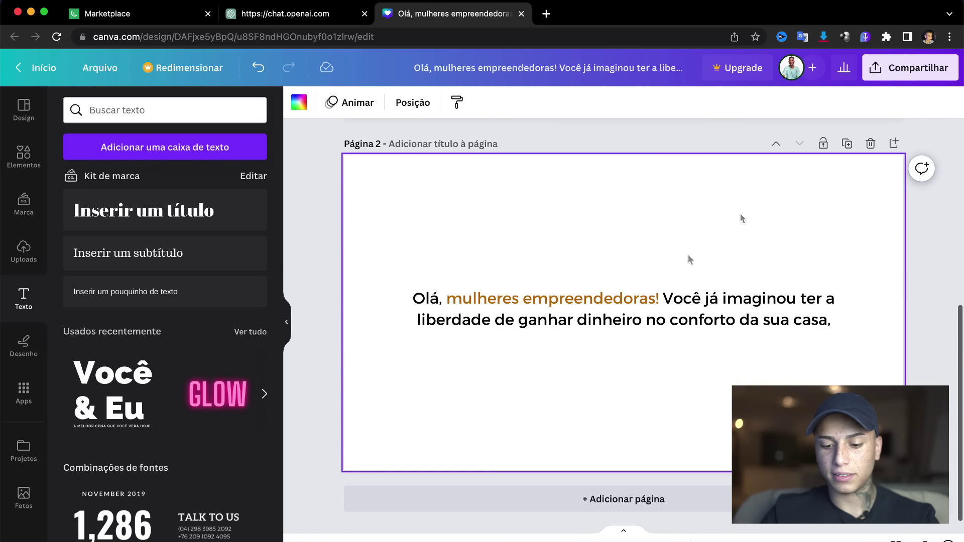
click(291, 13)
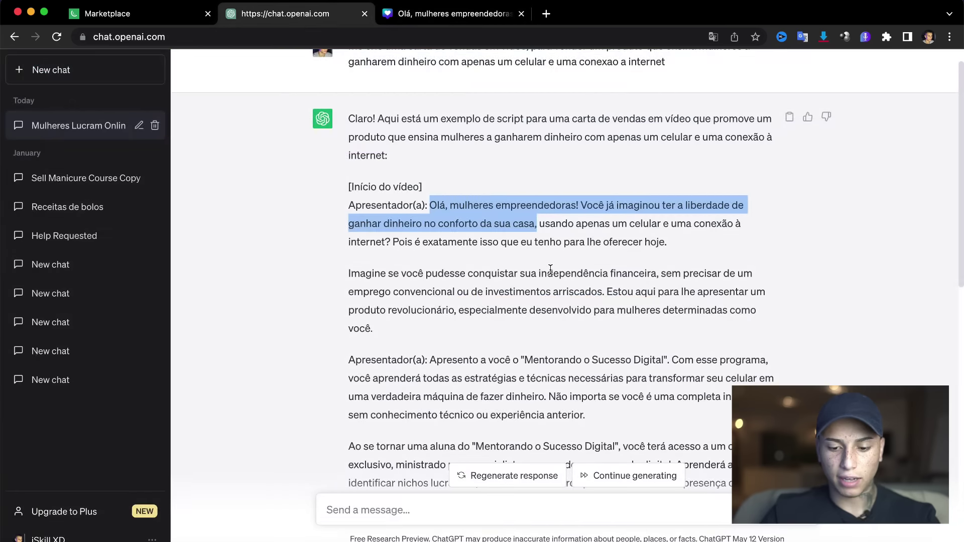
drag(540, 221, 662, 240)
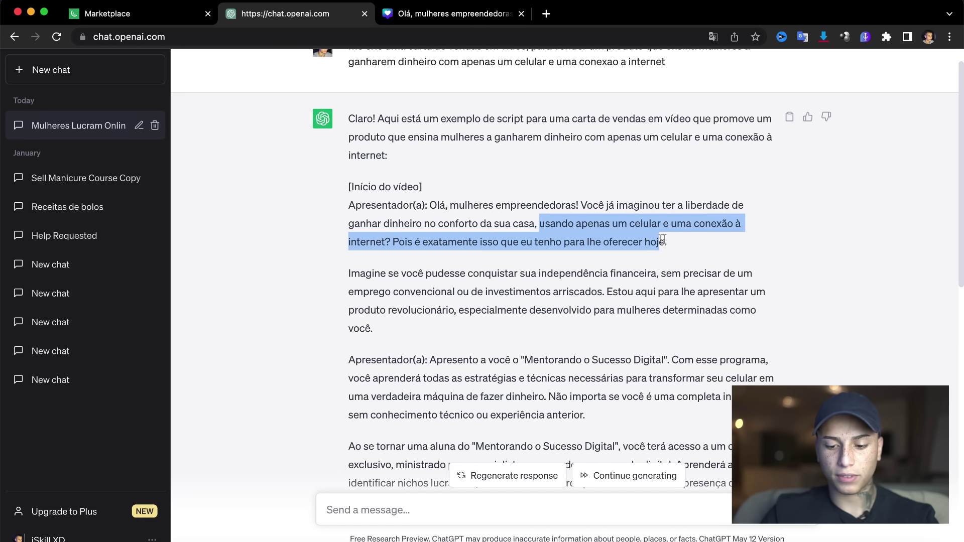
click(447, 14)
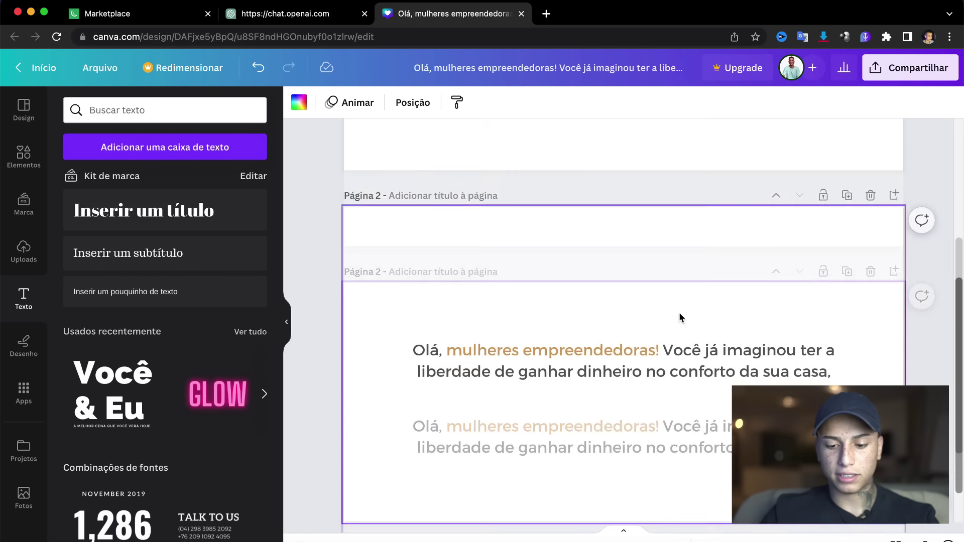
double_click(710, 310)
text(usando apenas um celular e uma conexão à internet? Pois é exatamente isso que eu tenho para lhe oferecer hoje.)
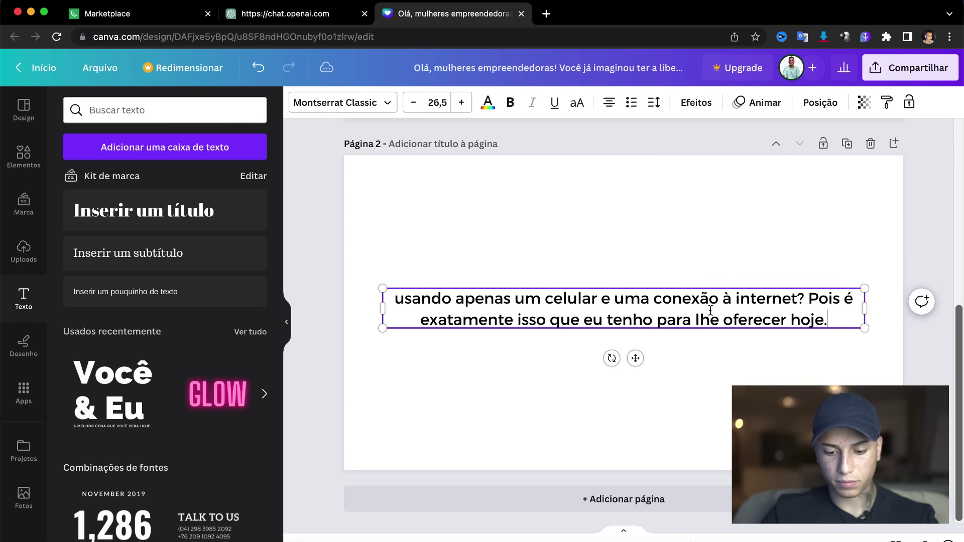
click(325, 269)
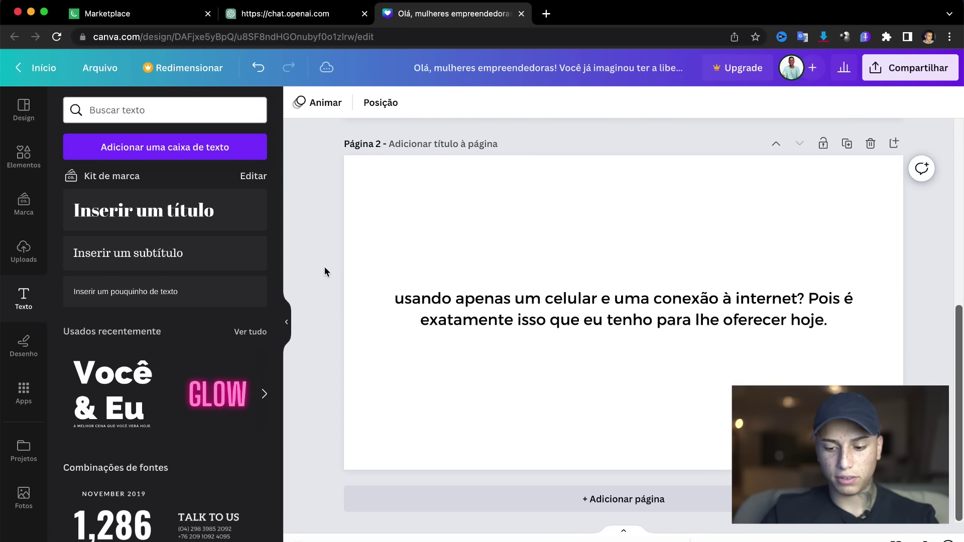
Step: Duplicate page 2 and replace the copy's text with the script sentence from "Imagine se você pudesse" to "investimentos arriscados."
scroll(324, 266, up, 7)
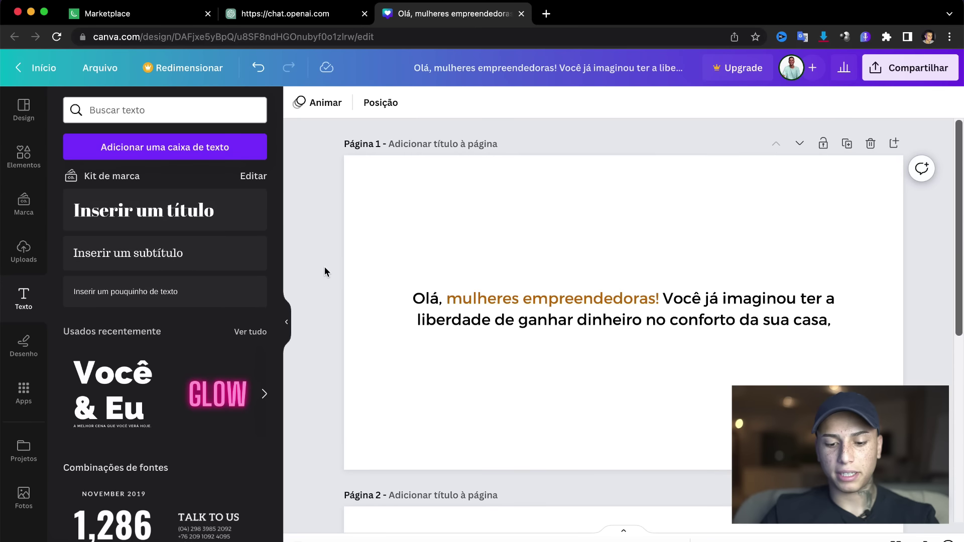
scroll(324, 267, down, 4)
scroll(324, 267, down, 3)
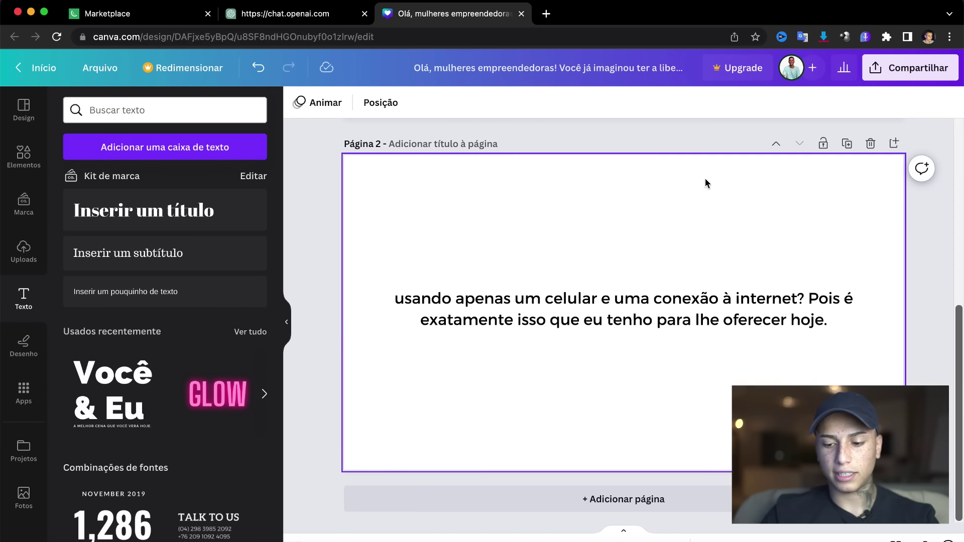
click(846, 144)
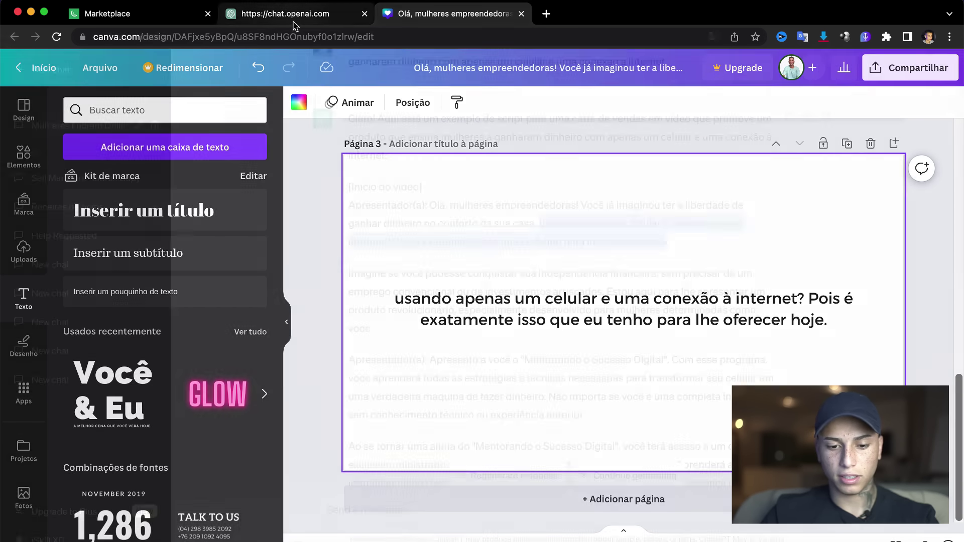
click(294, 22)
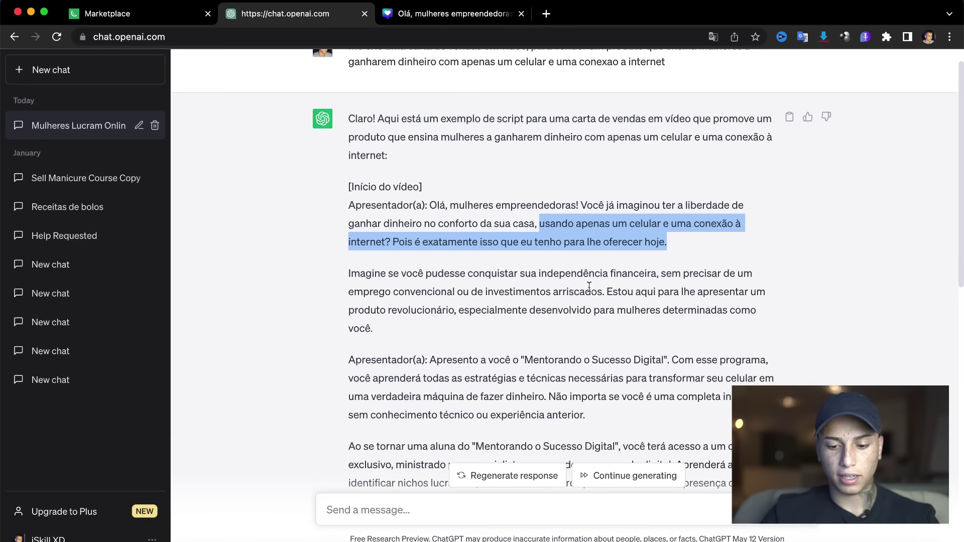
drag(348, 277, 607, 291)
key(ctrl+c)
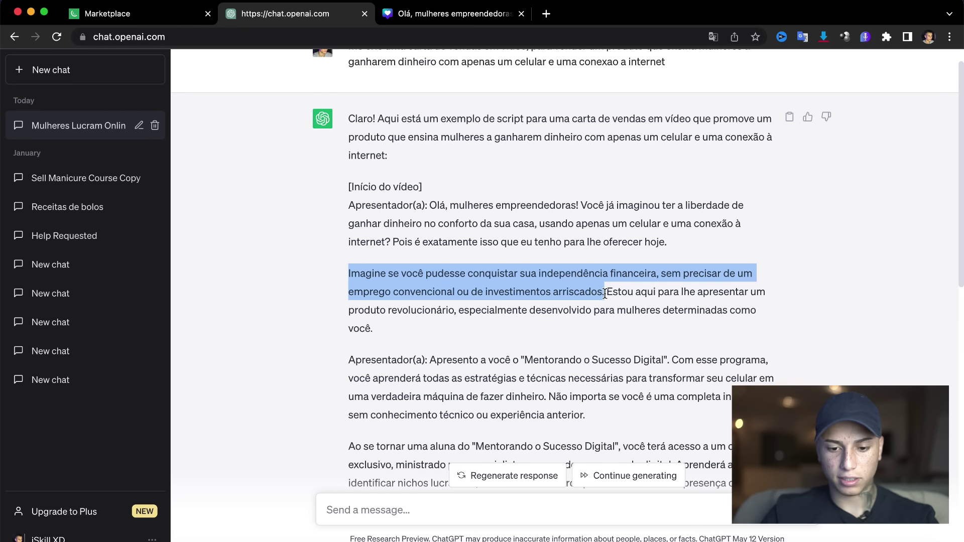
click(452, 20)
click(478, 321)
double_click(478, 321)
key(ctrl+v)
click(902, 250)
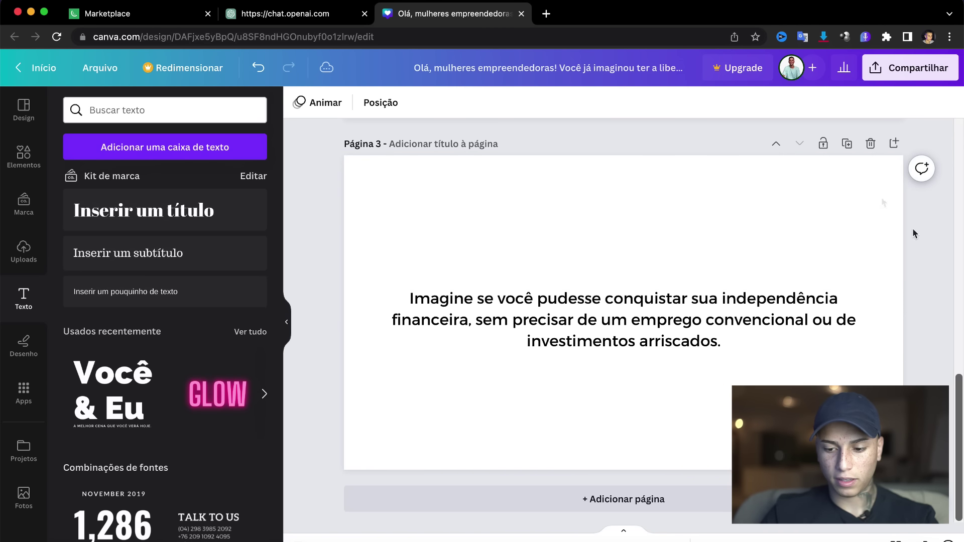
Step: Duplicate page 3 and replace the copy's text with the script sentence from "Estou aqui para lhe apresentar" to "como você."
click(846, 144)
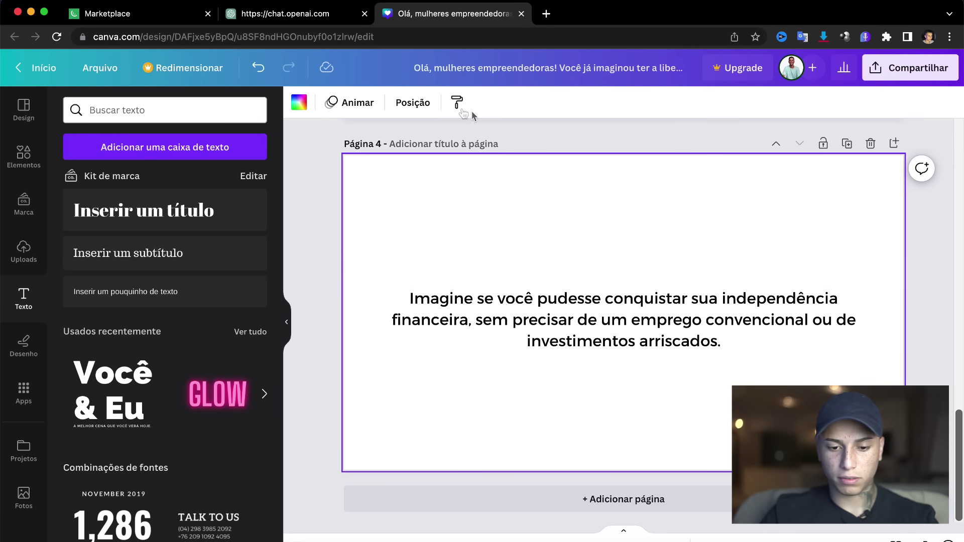
click(316, 16)
drag(606, 291, 444, 336)
key(super+c)
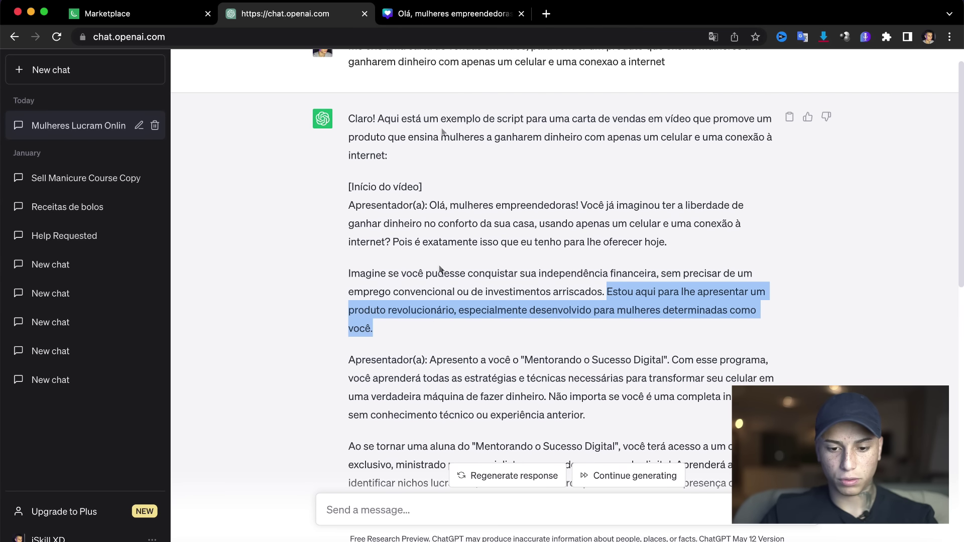
click(452, 14)
click(652, 301)
click(618, 307)
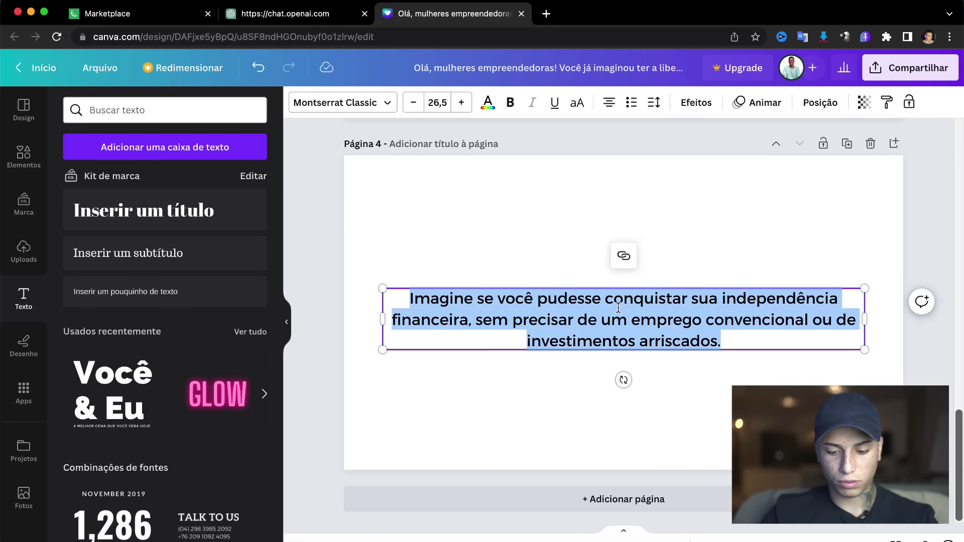
key(super+v)
click(924, 233)
Step: Apply the Simples page animation to all pages of the design and play a preview of the video
scroll(923, 234, up, 5)
scroll(926, 238, up, 10)
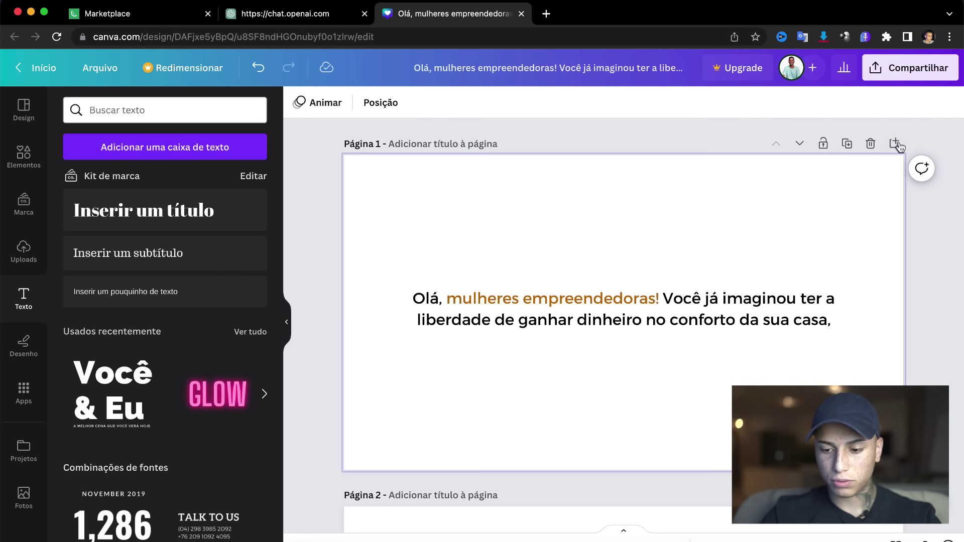
click(321, 107)
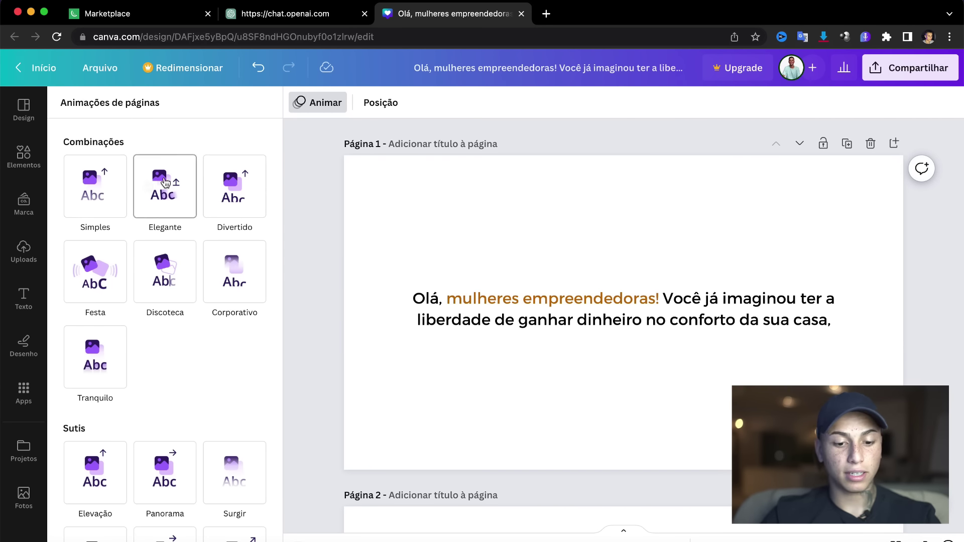
scroll(170, 309, down, 7)
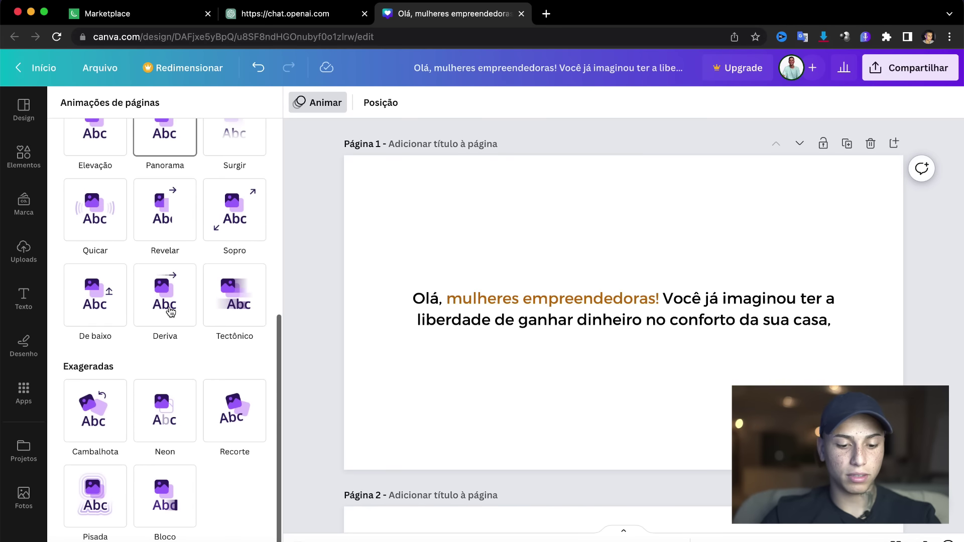
scroll(171, 312, up, 7)
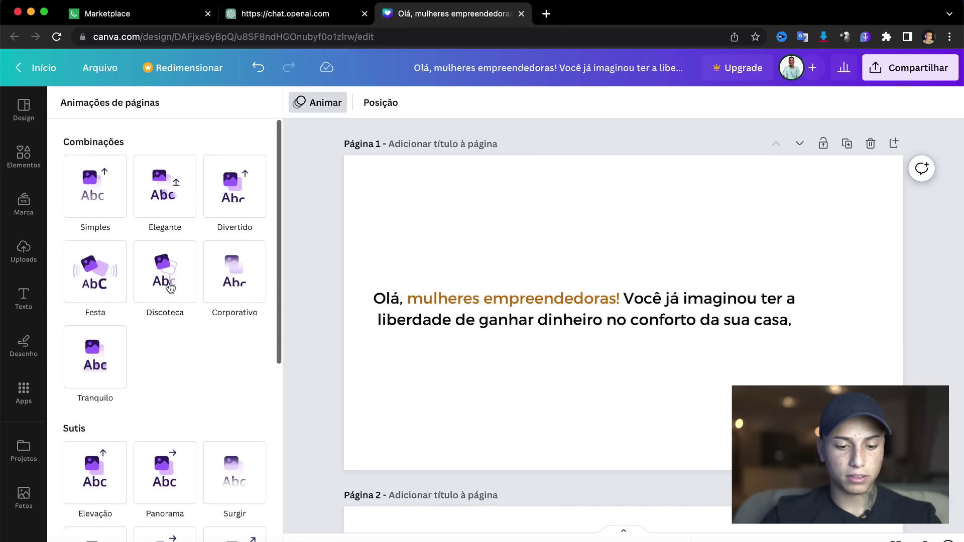
click(94, 198)
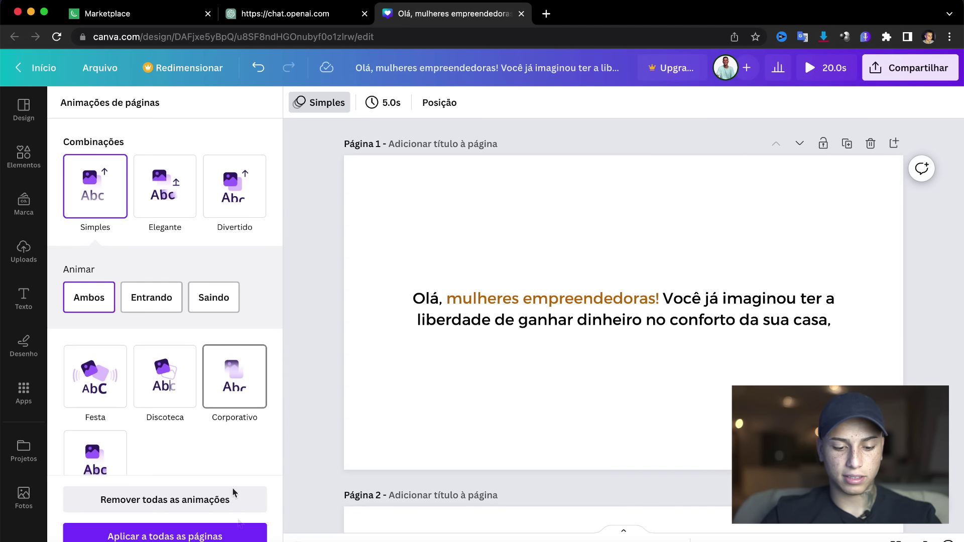
click(196, 536)
click(294, 405)
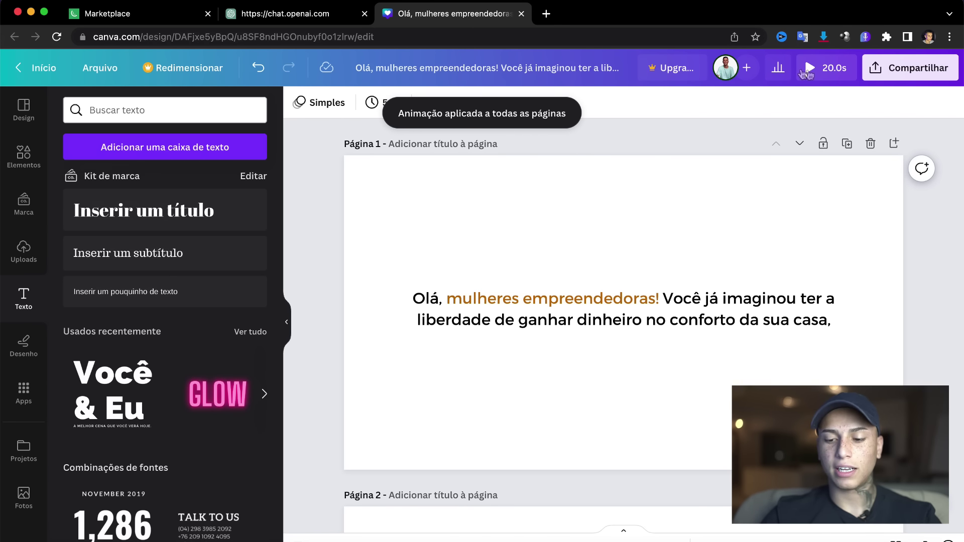
click(833, 75)
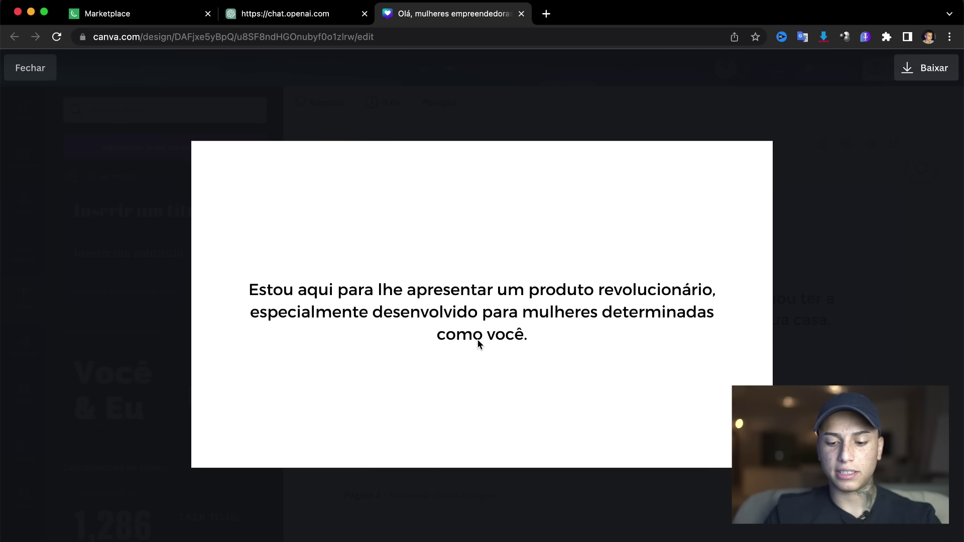
key(Escape)
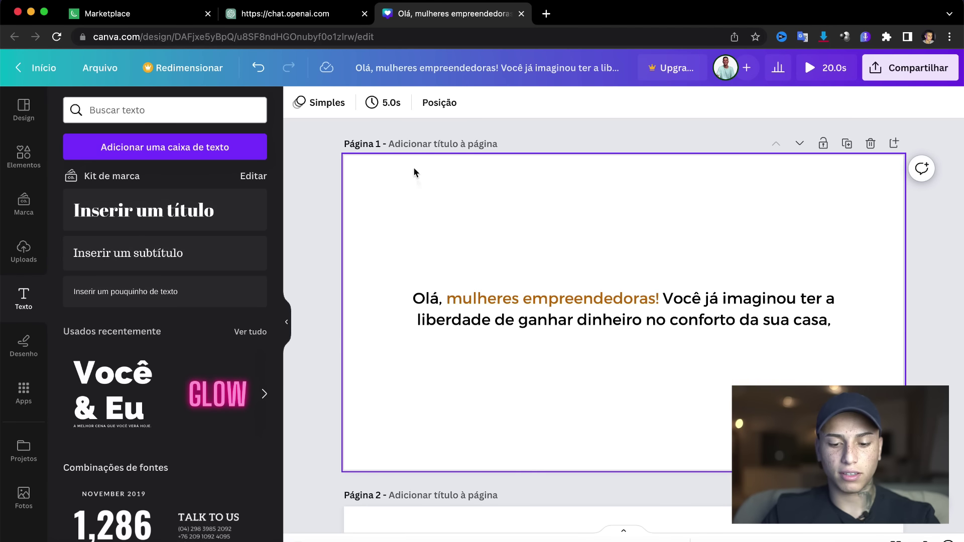
Step: Remove the existing animations from page 1, give its text the Panorama text animation, and preview the video
click(462, 298)
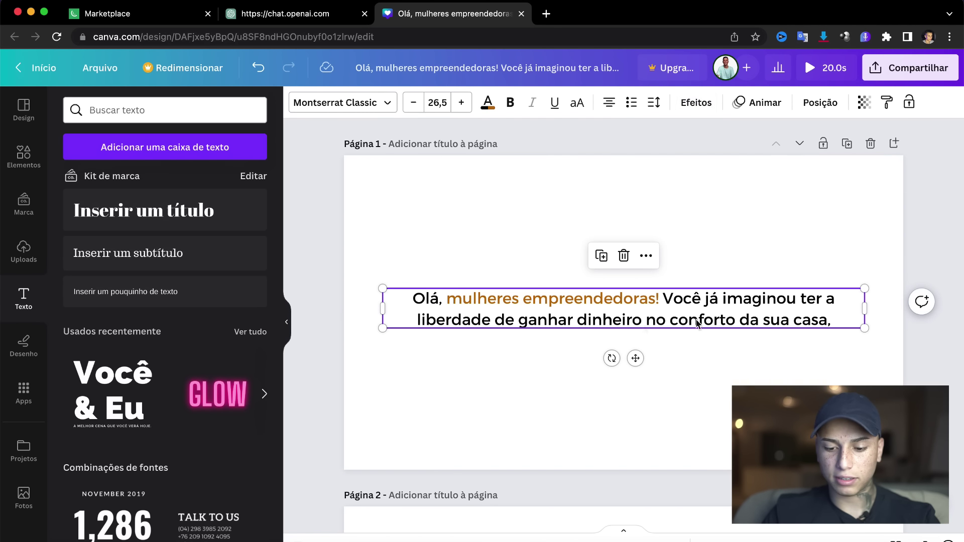
click(781, 105)
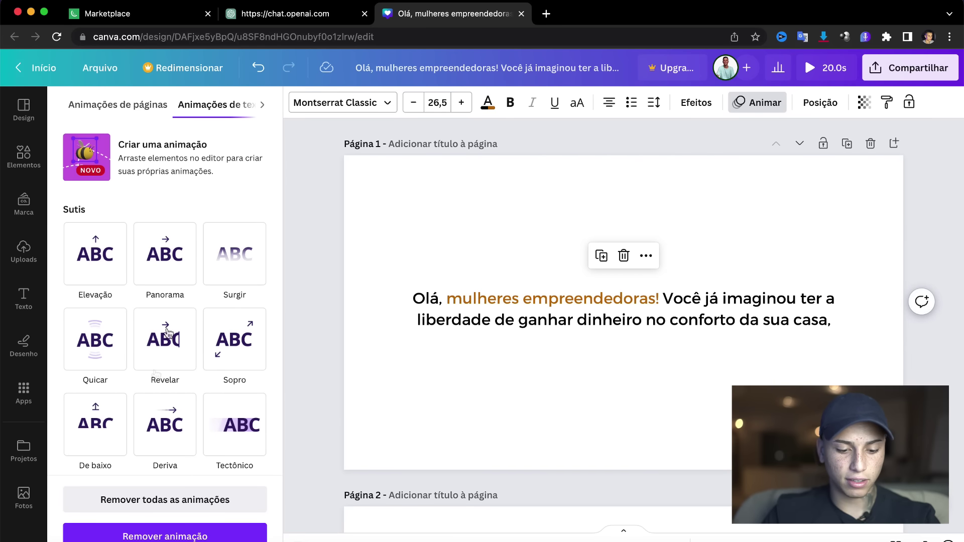
click(191, 497)
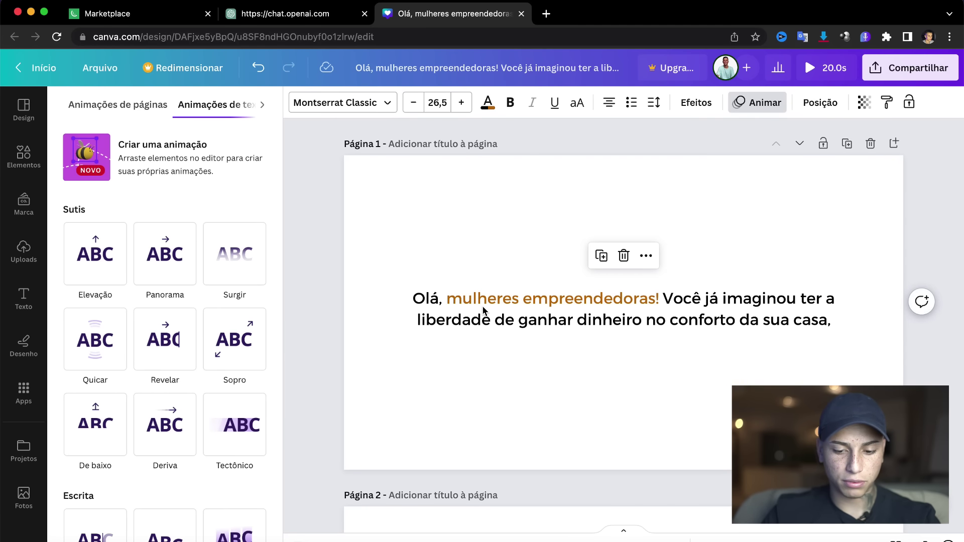
click(174, 272)
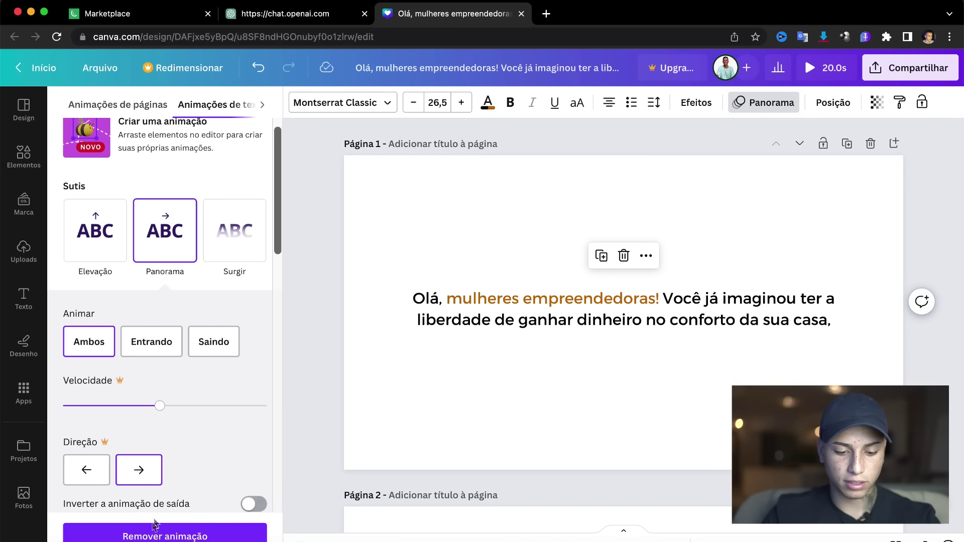
click(737, 102)
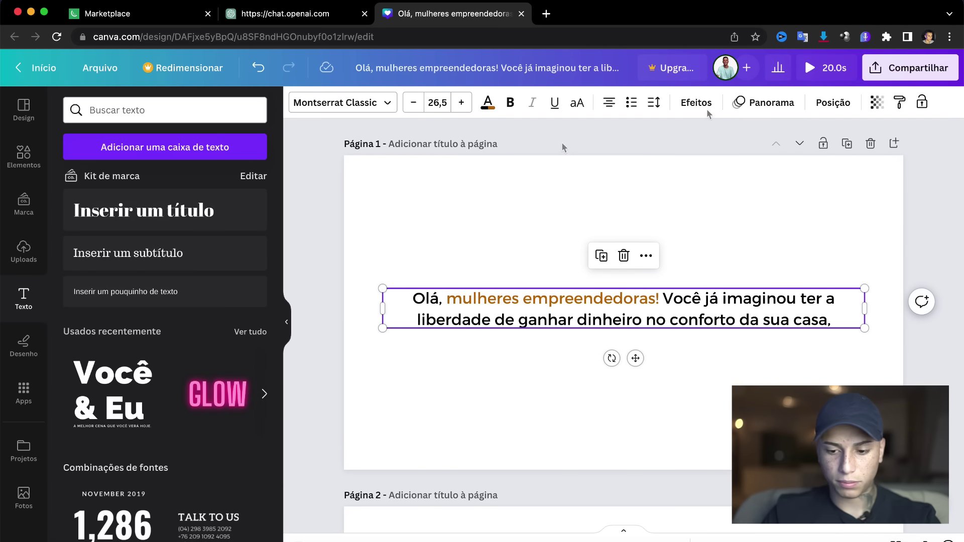
click(832, 69)
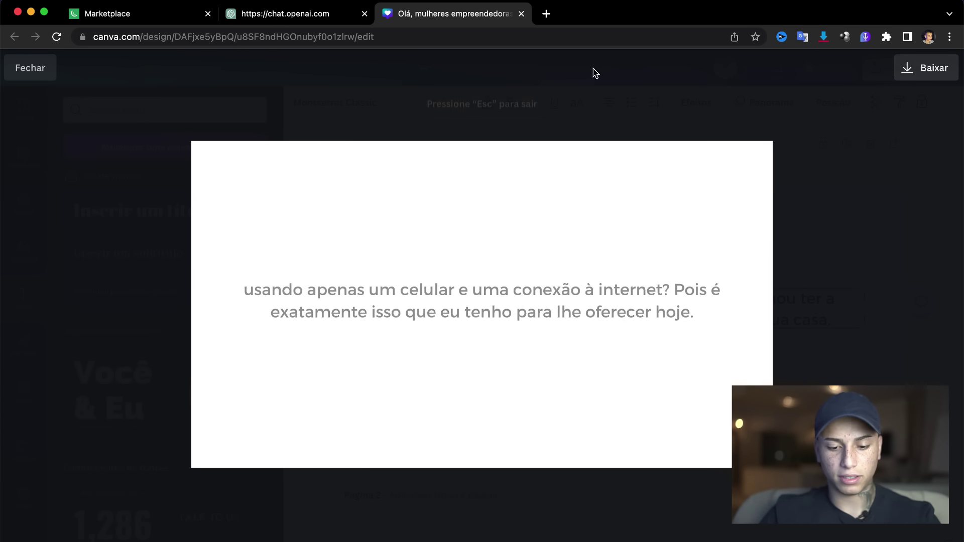
key(Escape)
Step: Look over the finished slides down to page 4 and the full sales script in ChatGPT, and return to Canva
scroll(513, 360, down, 10)
scroll(513, 364, down, 5)
key(ctrl+shift+Tab)
scroll(362, 253, down, 15)
scroll(362, 255, up, 15)
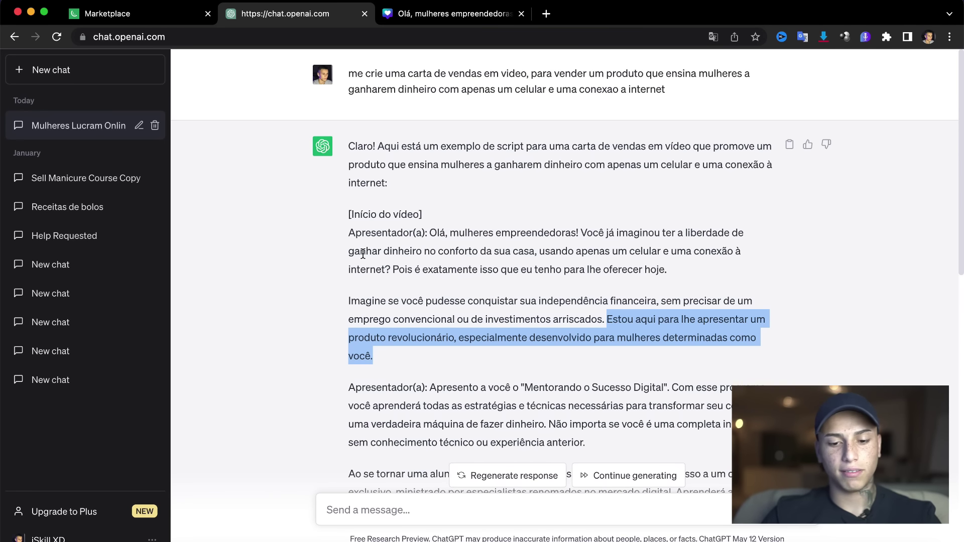
click(445, 7)
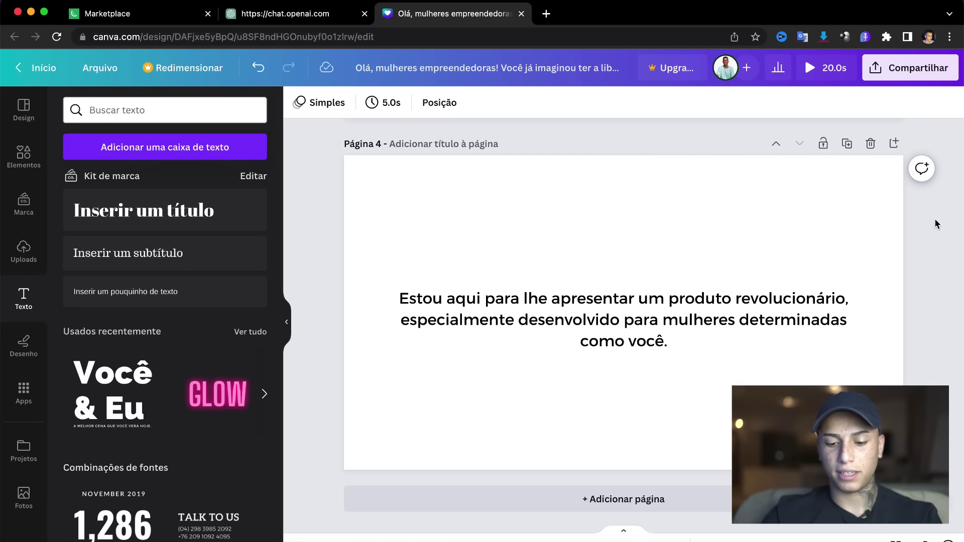
Step: Preview the video from page 1 and download all 4 pages as an MP4 video at 720p
scroll(935, 299, up, 20)
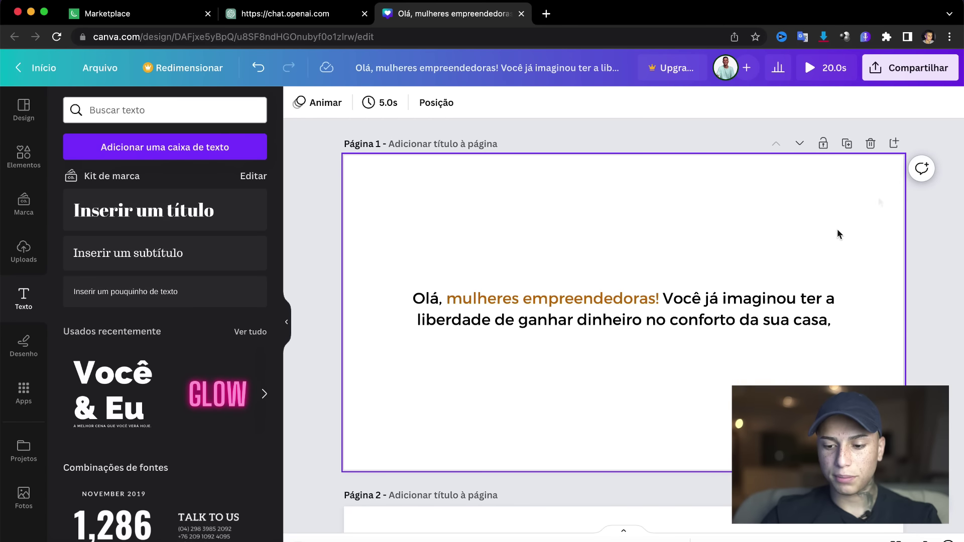
click(839, 70)
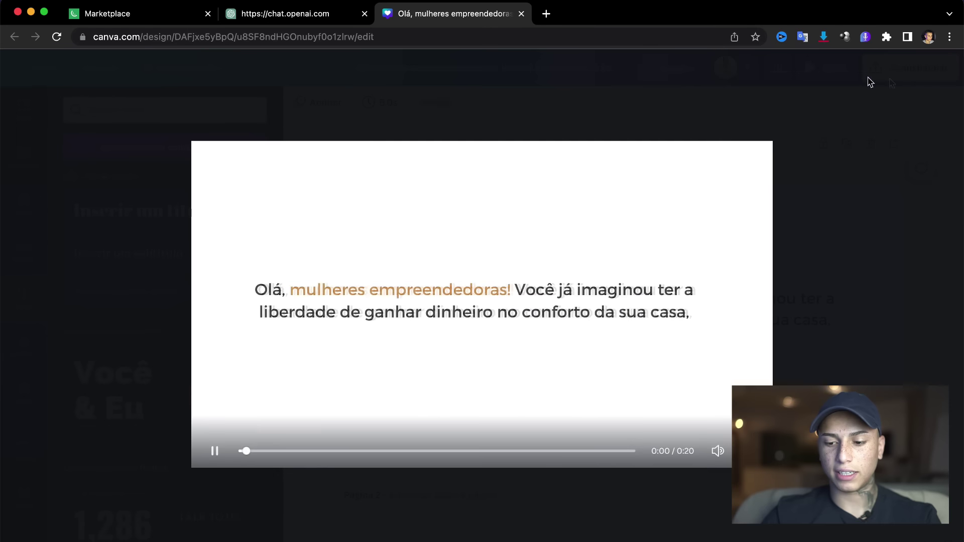
click(921, 70)
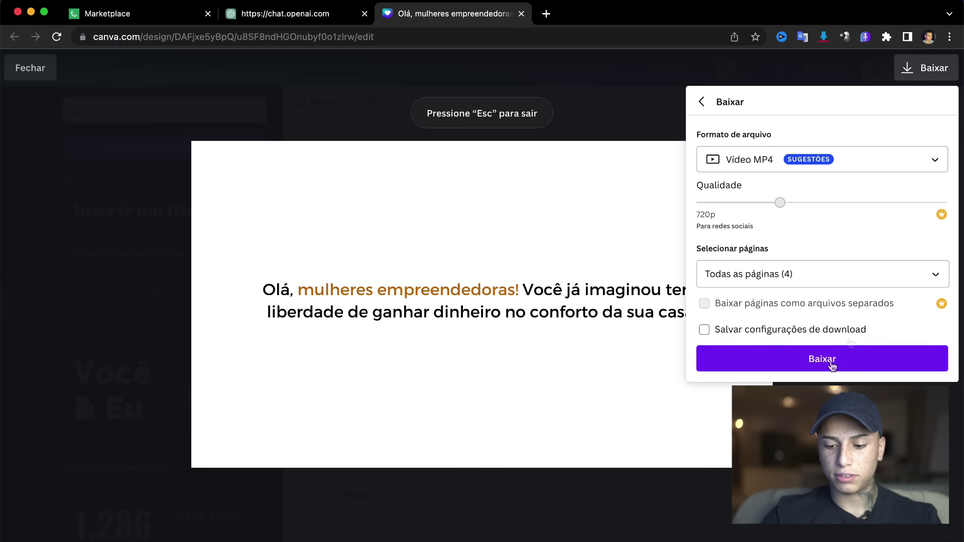
click(828, 359)
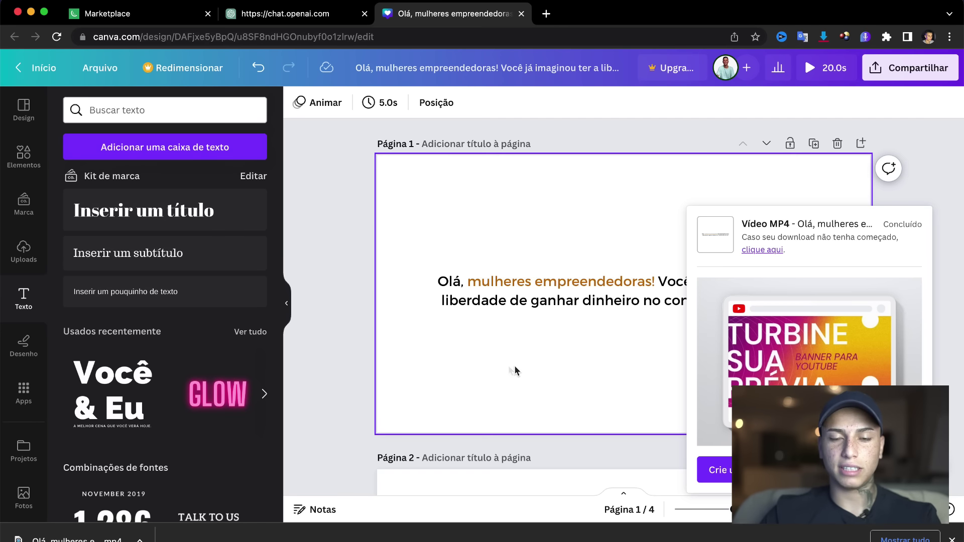
Step: Dismiss the finished-download notice in the Canva design and switch to the Notevibes Converter
scroll(514, 348, down, 3)
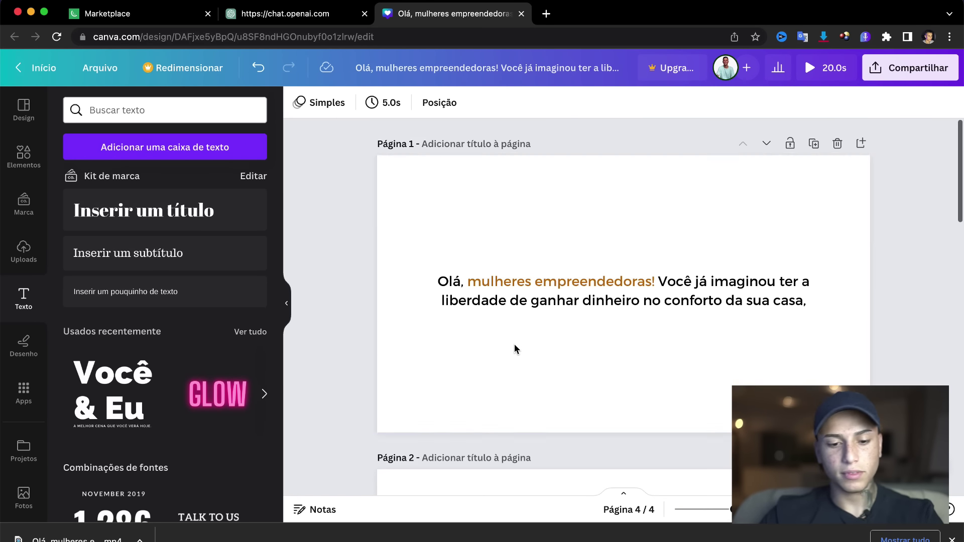
click(514, 345)
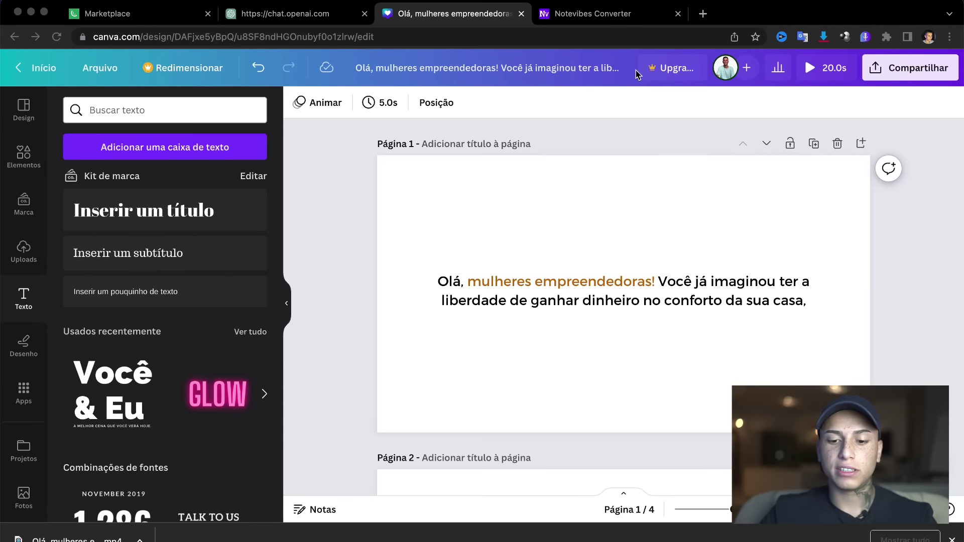
click(596, 16)
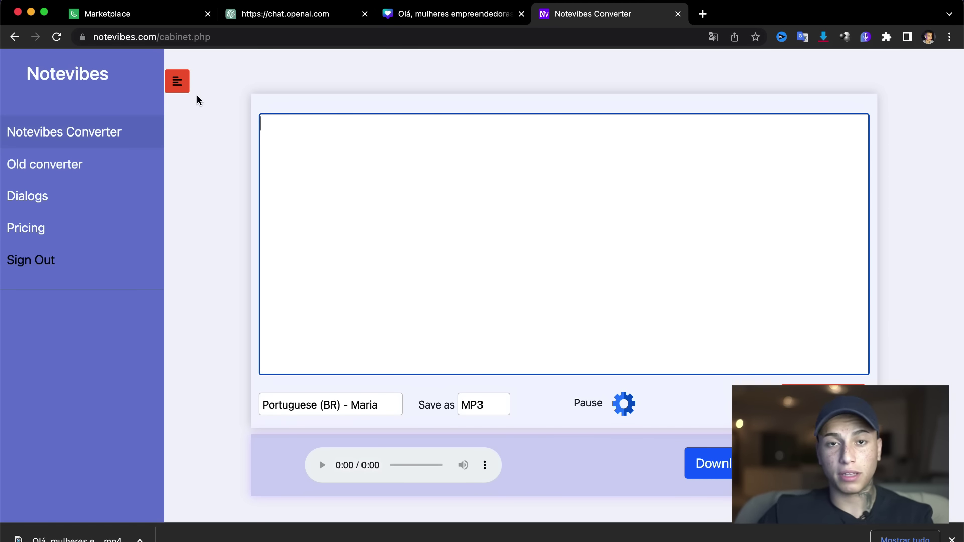
Step: Copy the full text of page 1 from the Canva design and paste it into the Notevibes Converter
click(441, 21)
double_click(573, 304)
key(super+c)
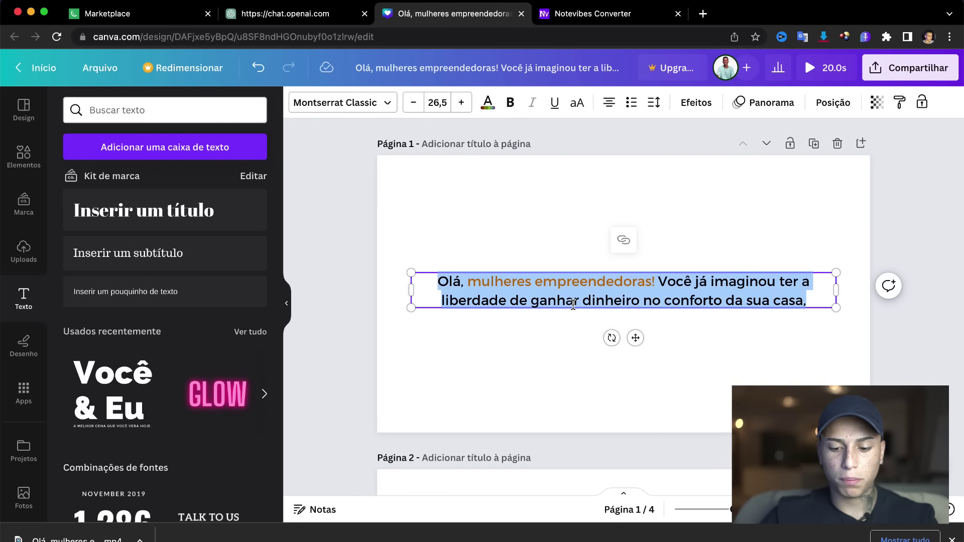
scroll(752, 344, down, 2)
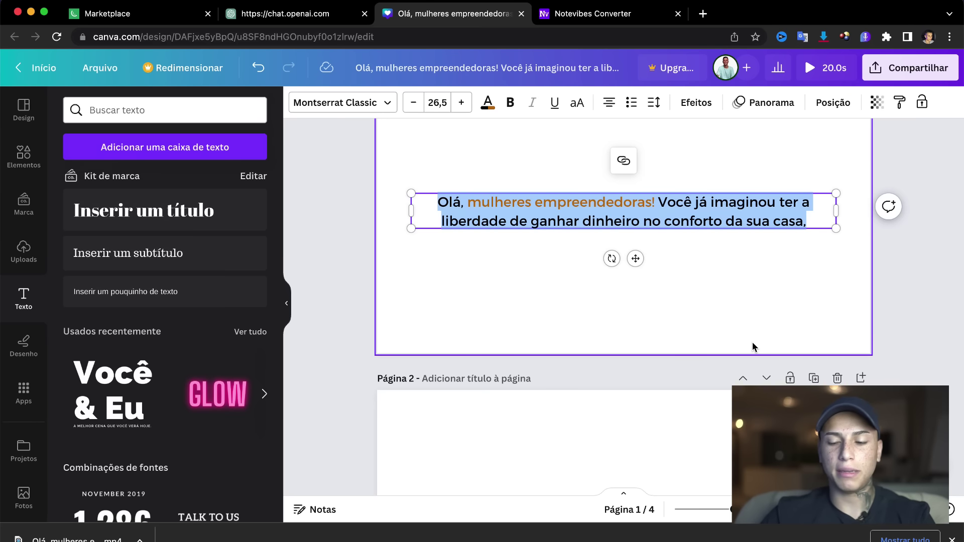
click(896, 325)
click(635, 17)
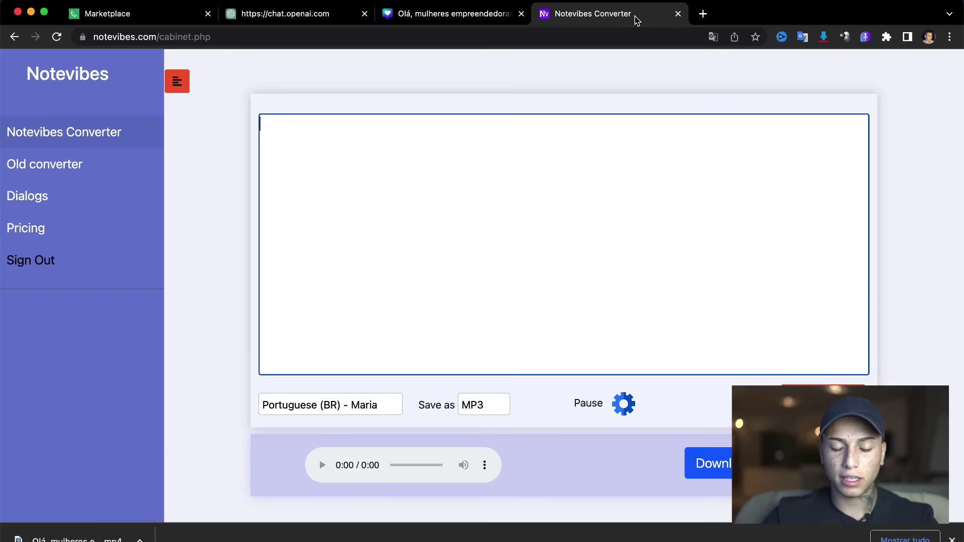
key(super+v)
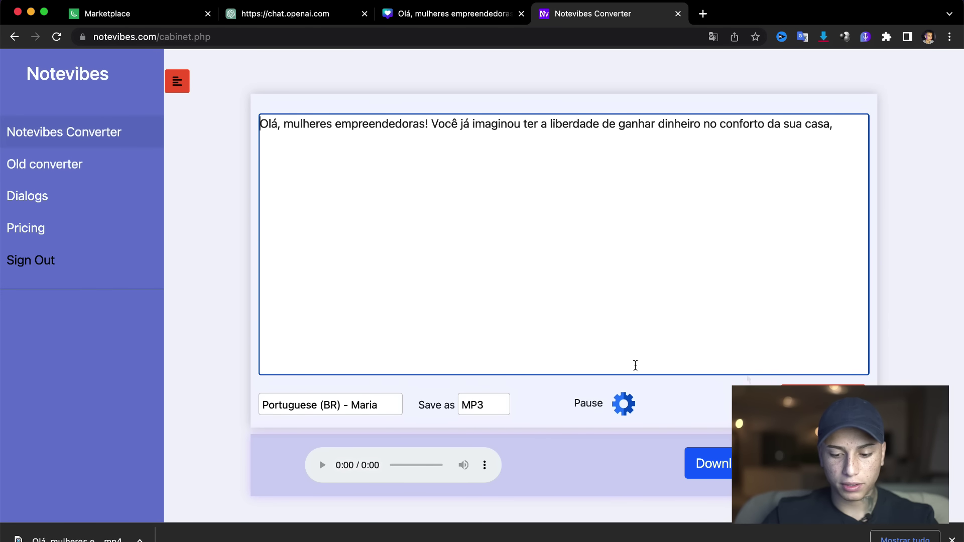
Step: Convert the text to MP3 speech with the Portuguese (BR) - Maria voice and listen to the start of the audio
click(803, 394)
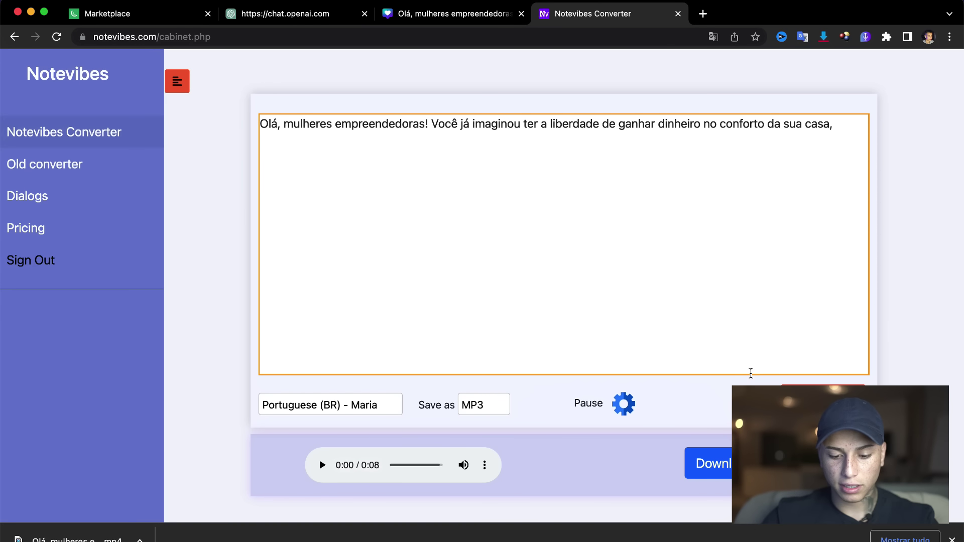
scroll(551, 324, down, 3)
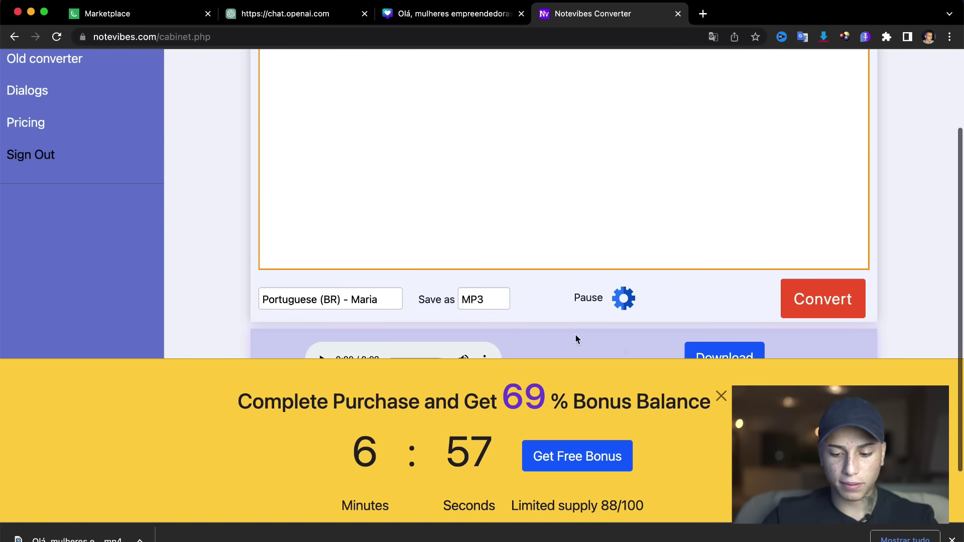
click(721, 396)
click(323, 369)
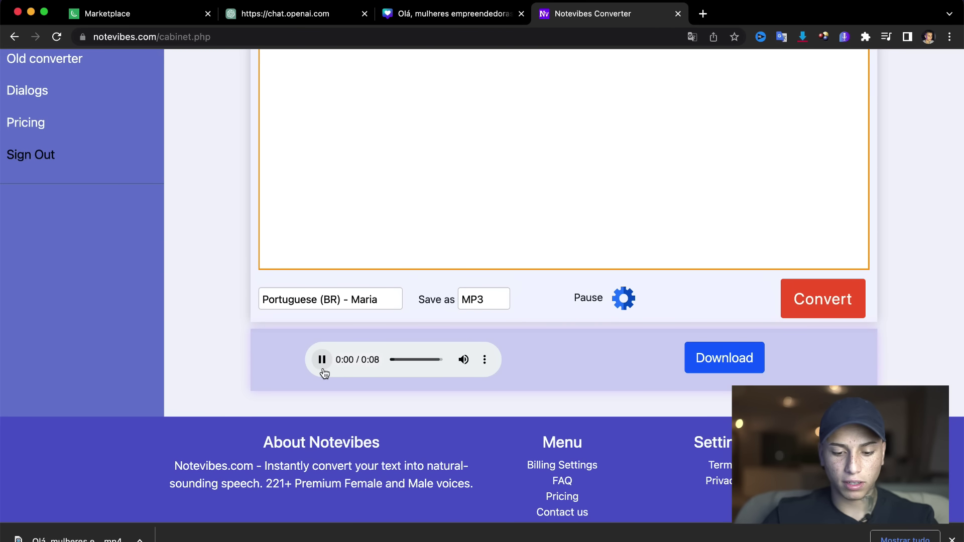
scroll(200, 275, up, 2)
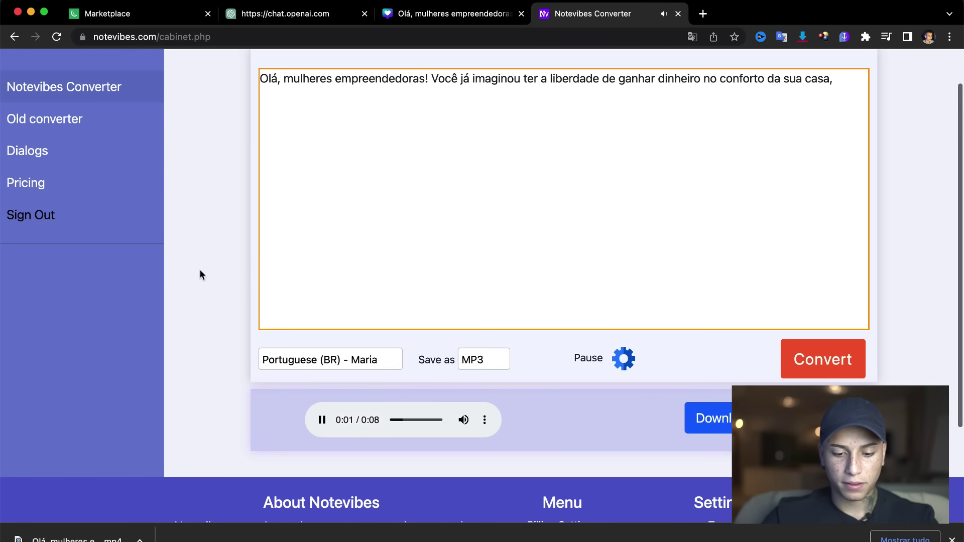
click(322, 425)
Step: Change the voice to Portuguese (BR) - Camila, convert the text again, and listen to the new audio
click(378, 360)
click(372, 380)
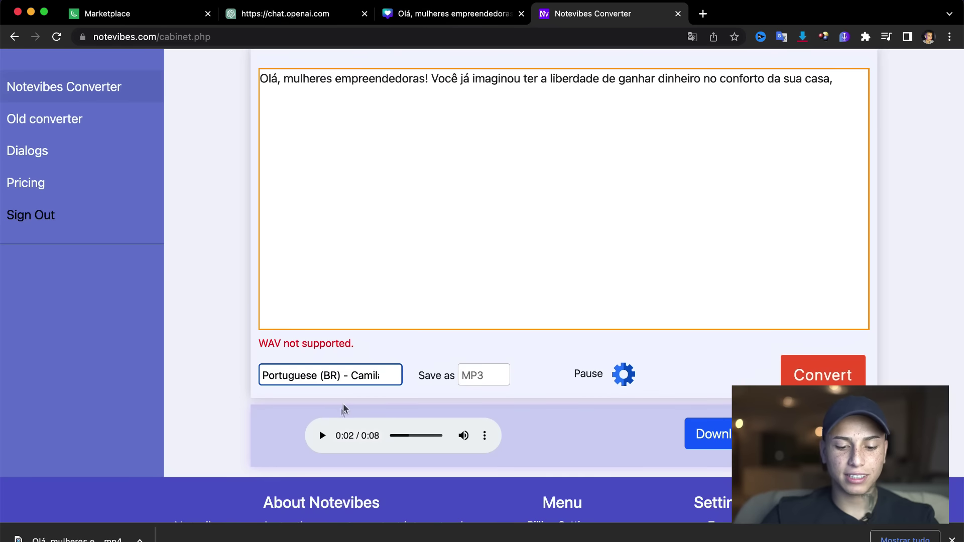
click(321, 436)
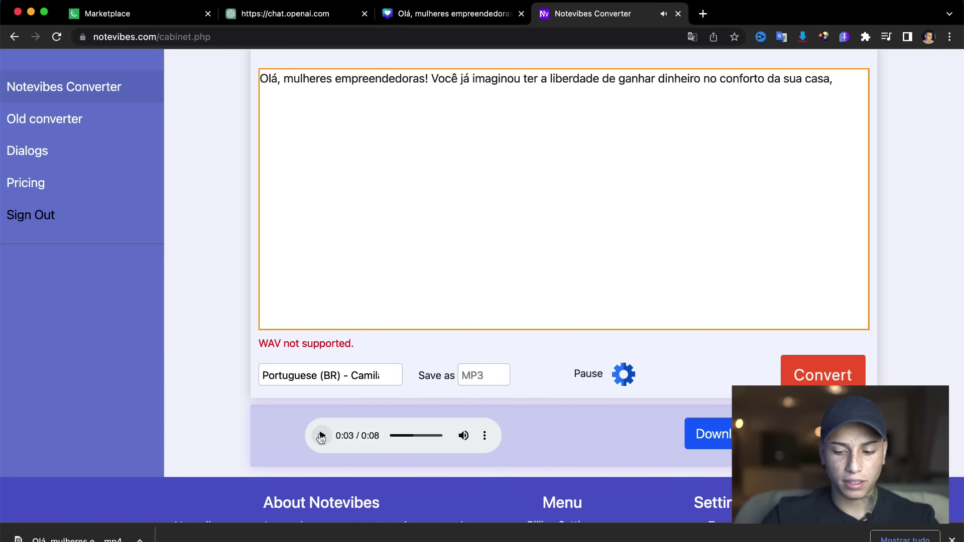
click(321, 436)
click(808, 374)
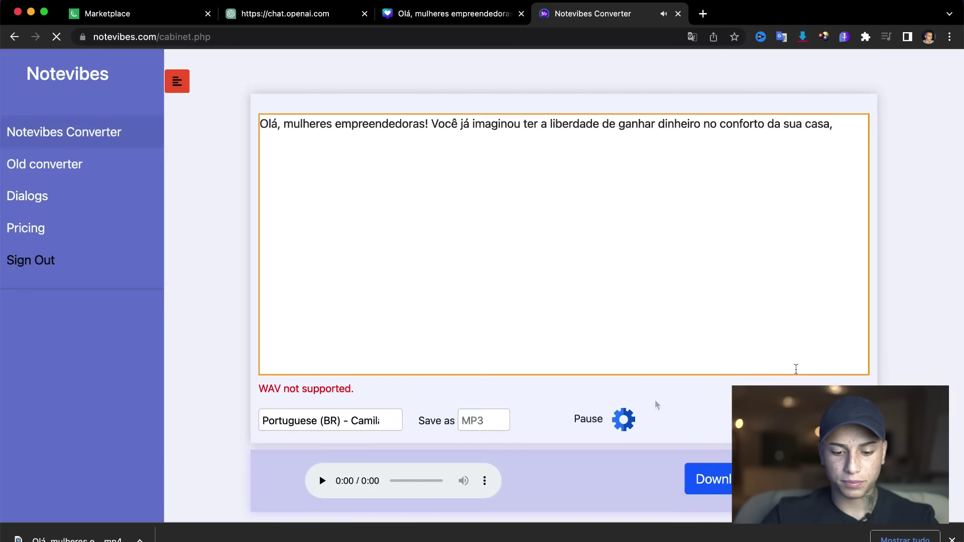
click(321, 481)
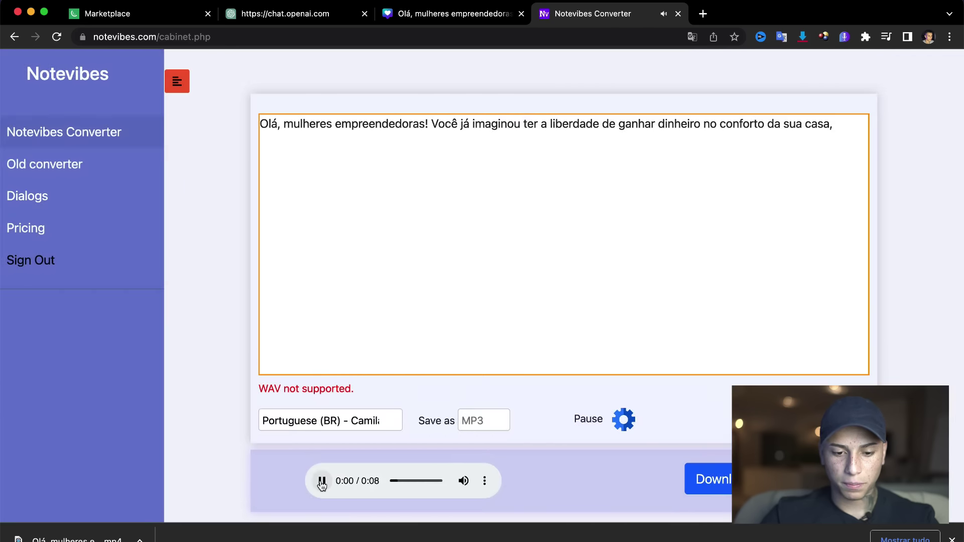
click(323, 483)
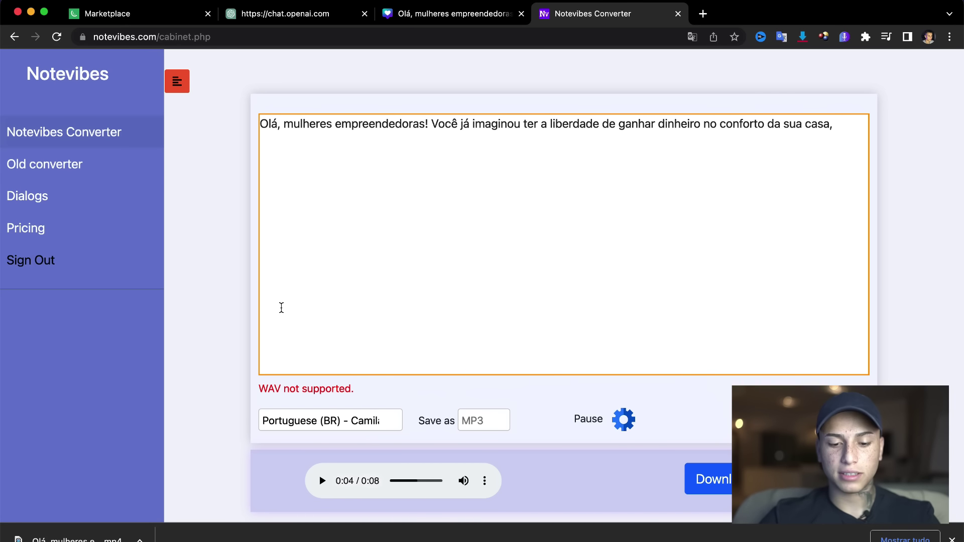
Step: Look over the Canva slides and highlight the presenter's script in ChatGPT as the text to narrate, and return to Notevibes
scroll(383, 329, down, 3)
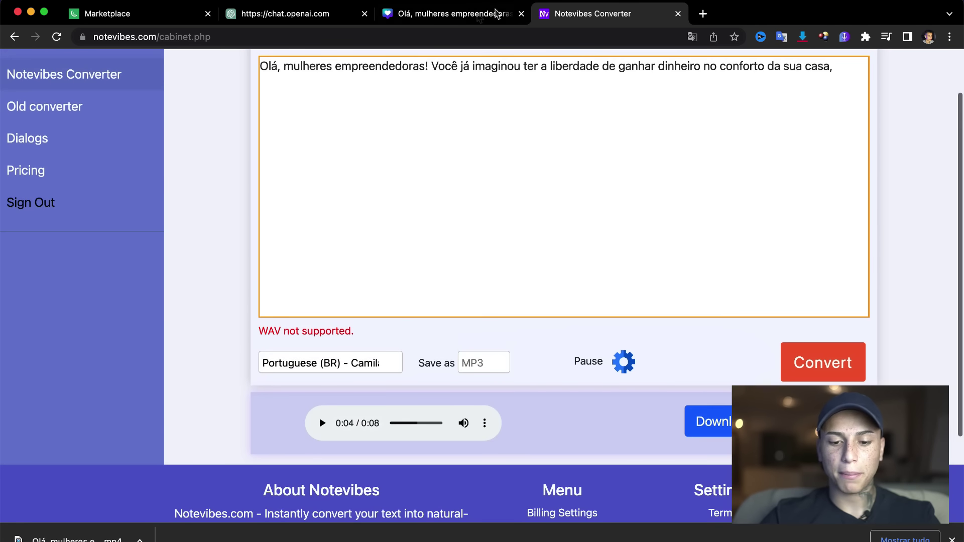
click(492, 15)
scroll(531, 279, down, 5)
scroll(531, 279, up, 6)
click(572, 11)
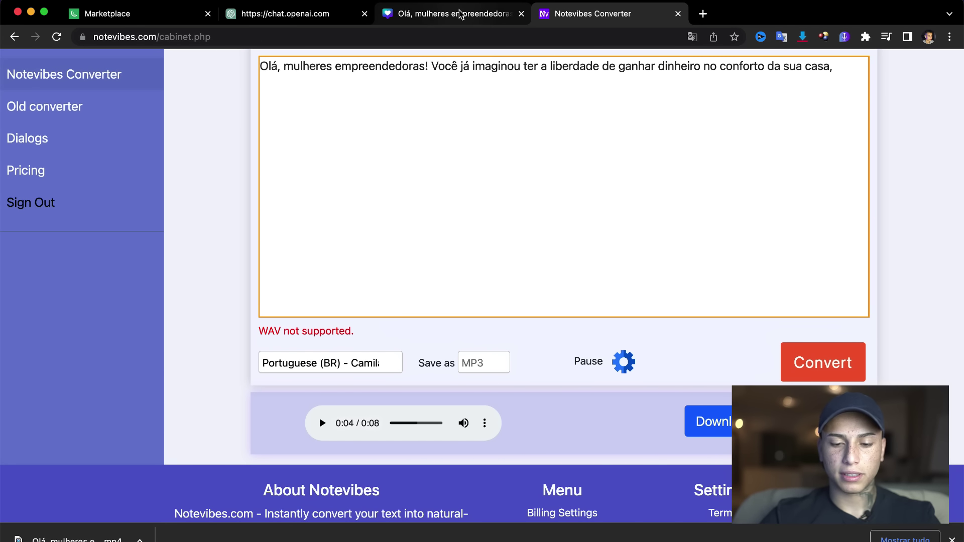
click(326, 13)
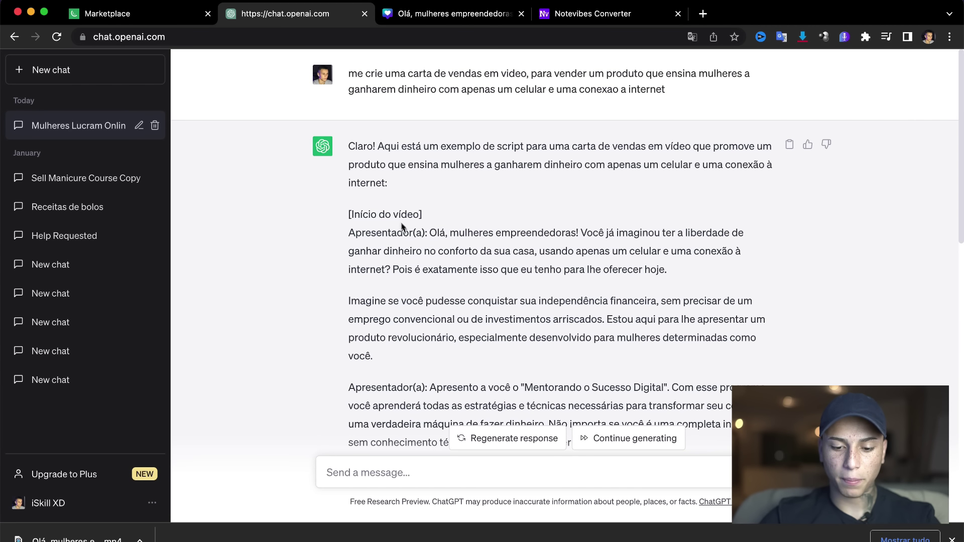
drag(431, 233, 504, 423)
click(592, 14)
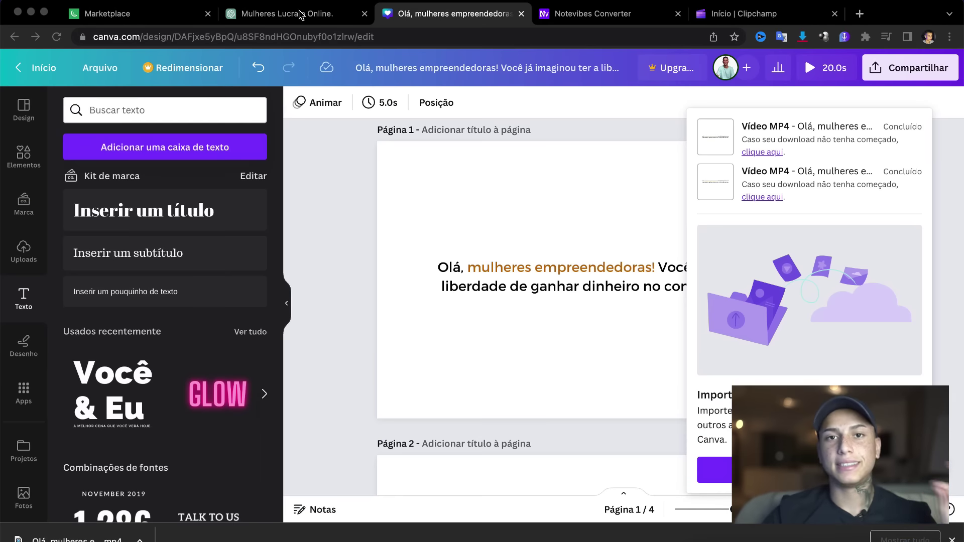
Step: Review the end of the ChatGPT script and page 1 of the Canva design, and go back to the Notevibes Converter
click(266, 13)
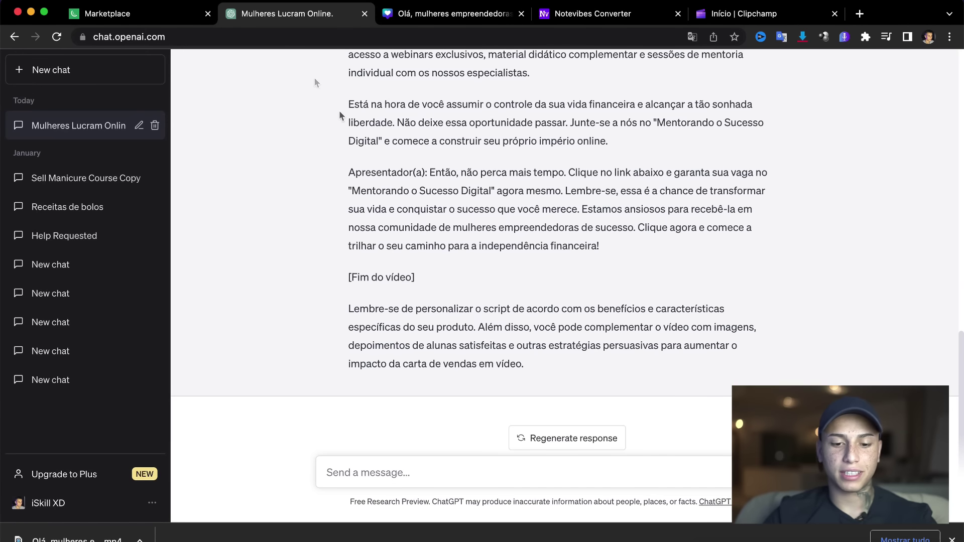
click(470, 20)
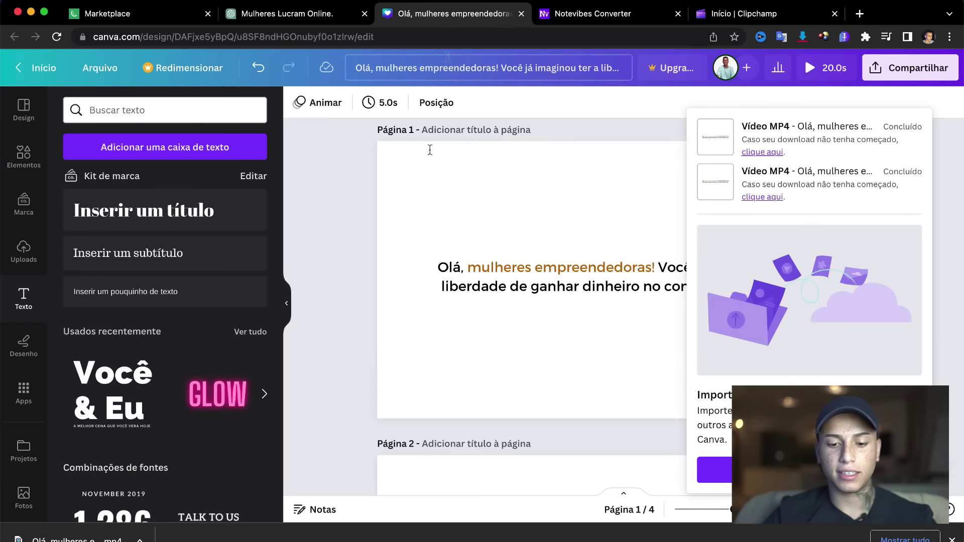
click(324, 228)
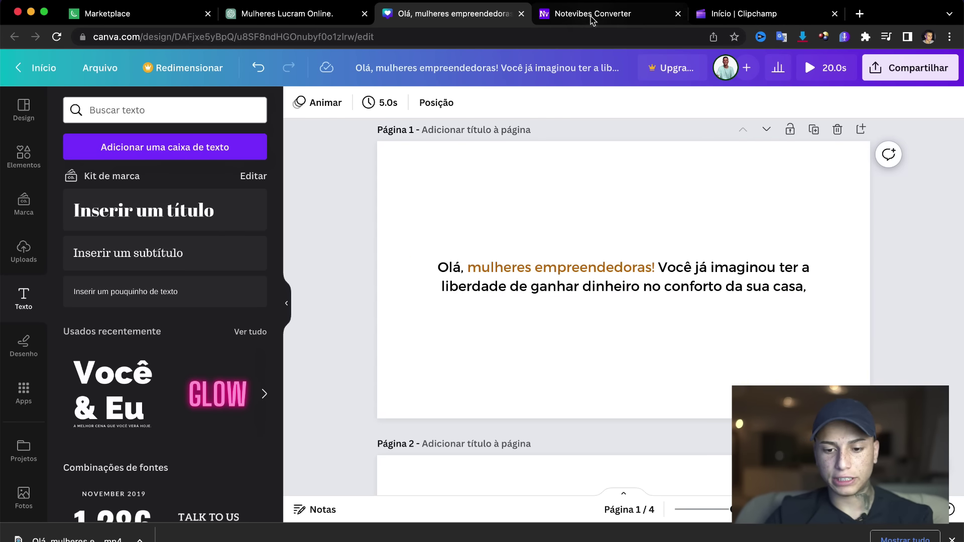
click(589, 15)
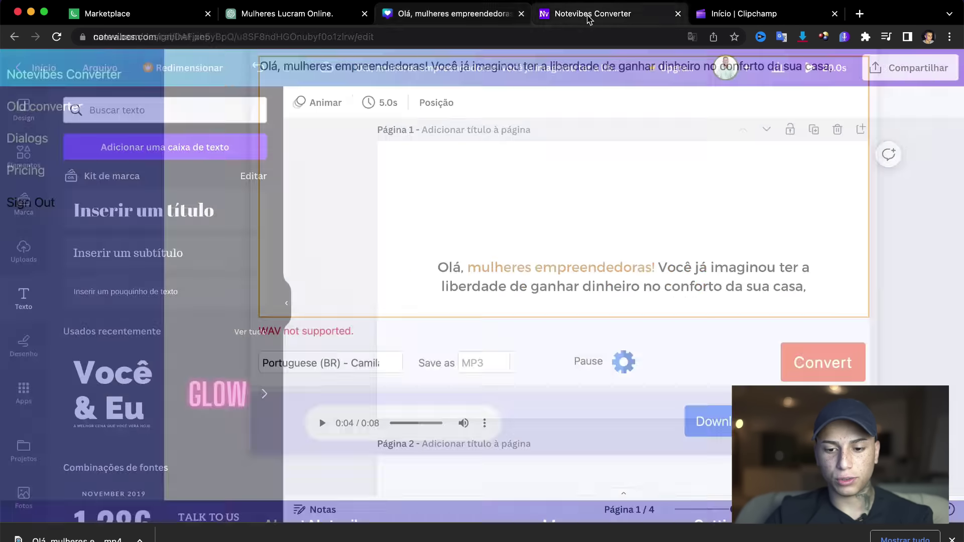
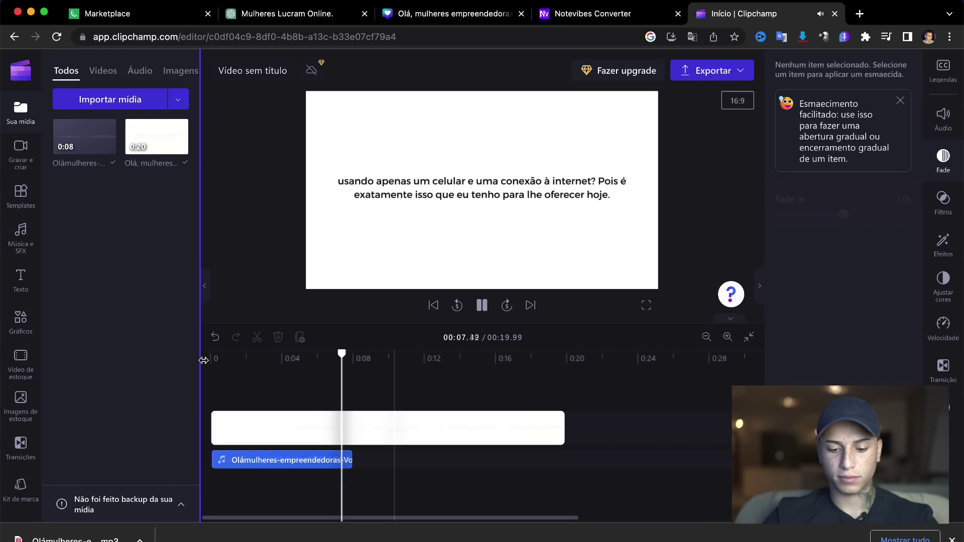
Step: Play the Clipchamp timeline repeatedly from its opening seconds to find where the first slide's text ends relative to the narration
key(space)
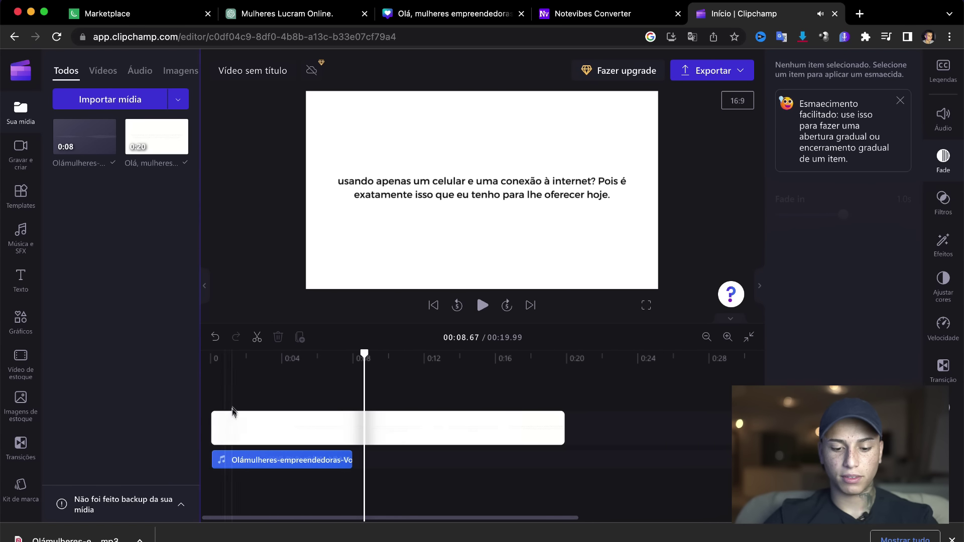
drag(364, 353, 208, 355)
key(space)
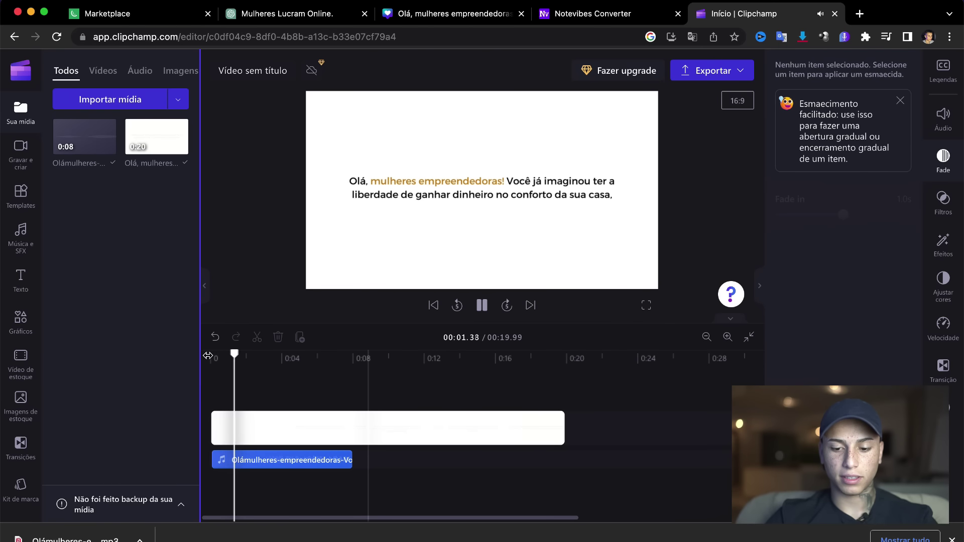
click(303, 431)
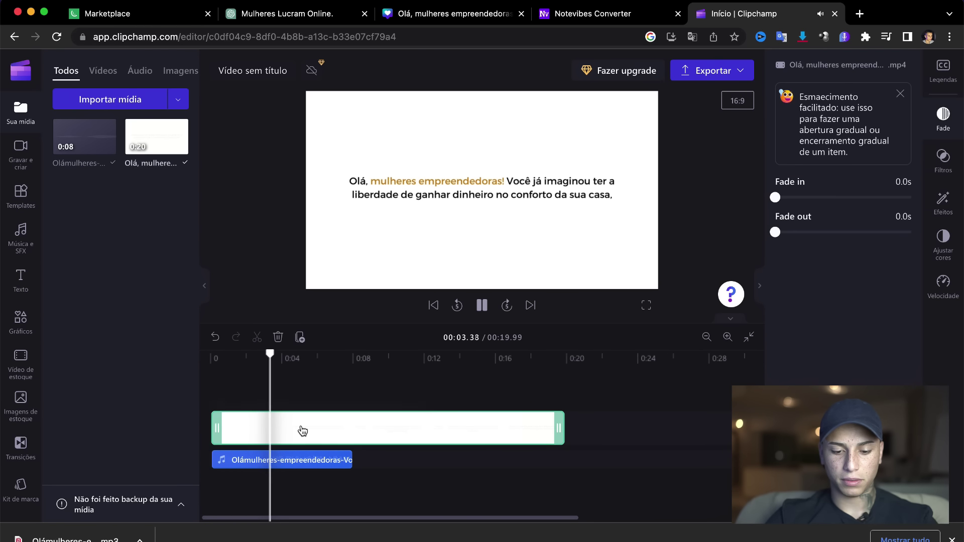
key(space)
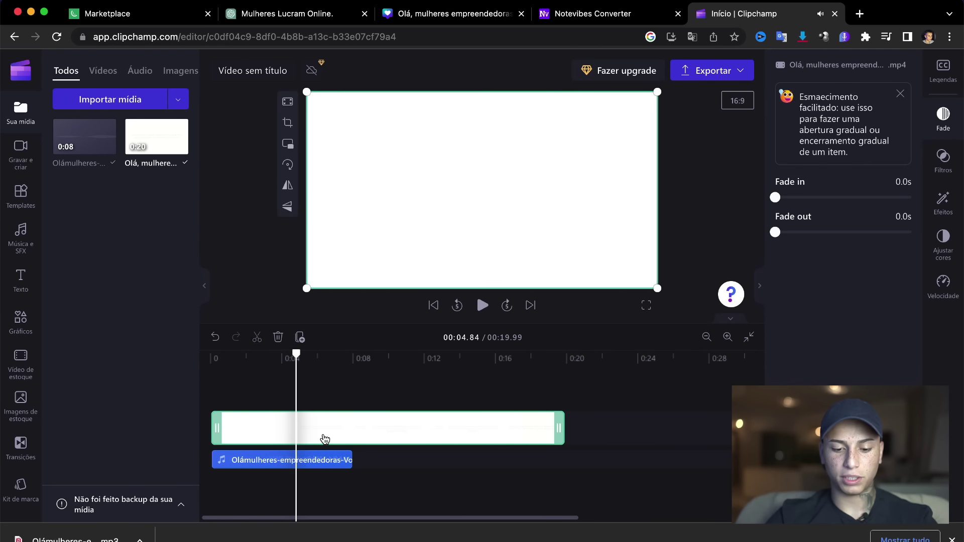
click(311, 462)
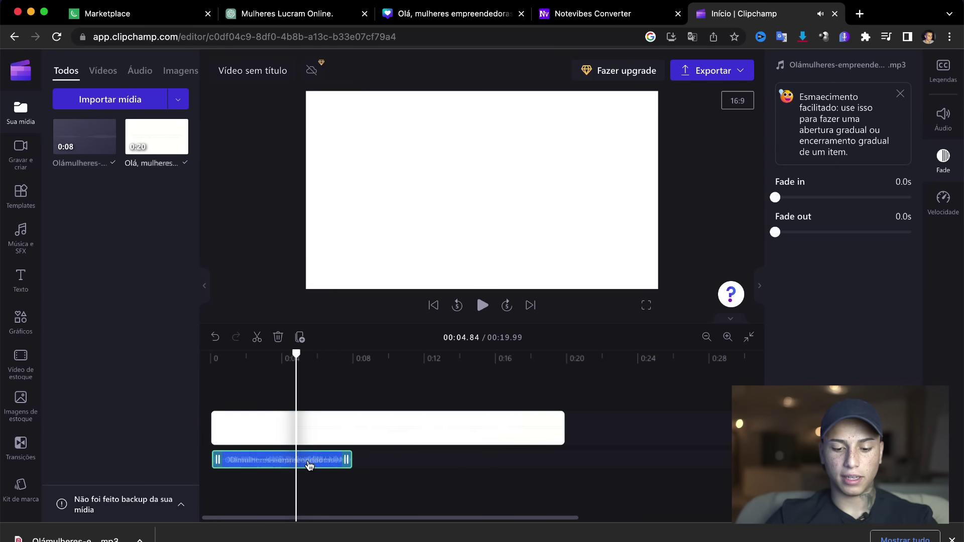
click(315, 435)
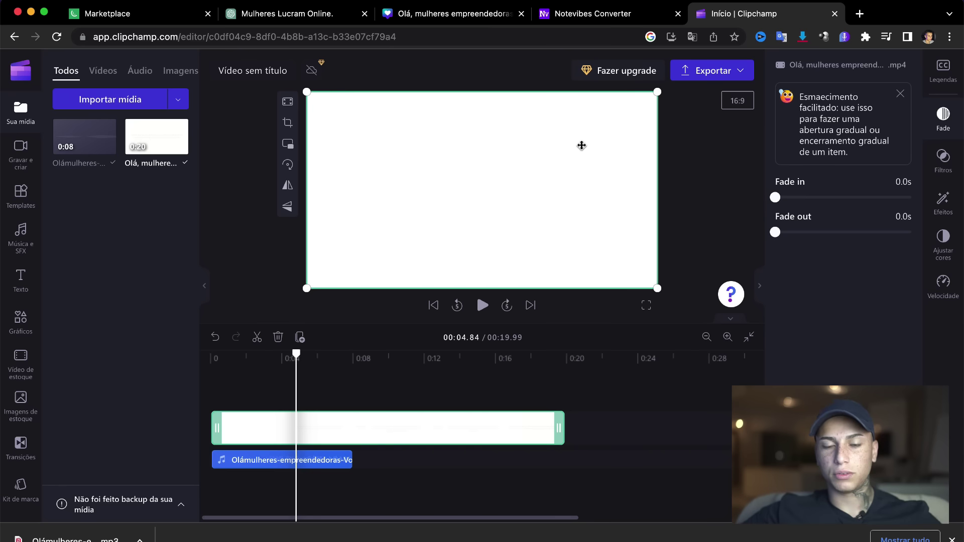
drag(297, 354, 257, 354)
key(space)
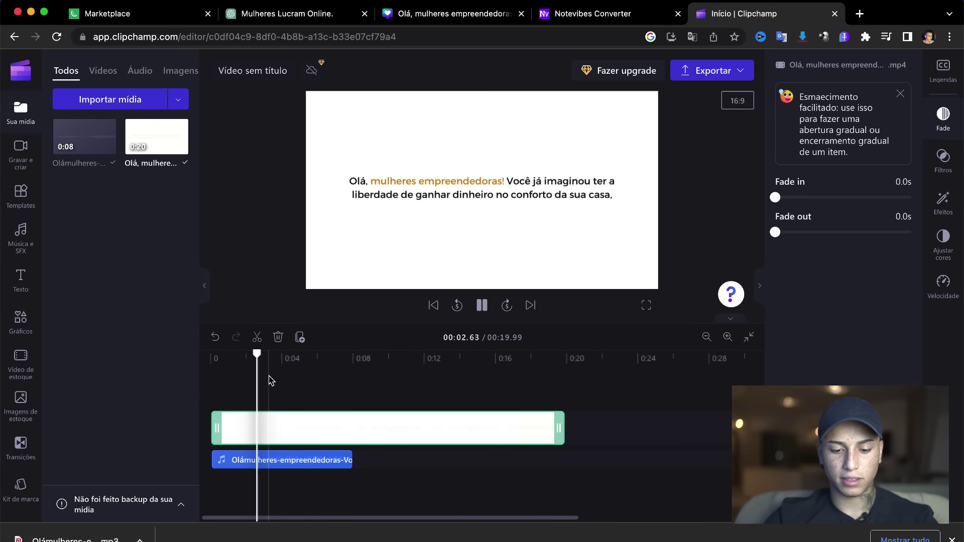
click(311, 427)
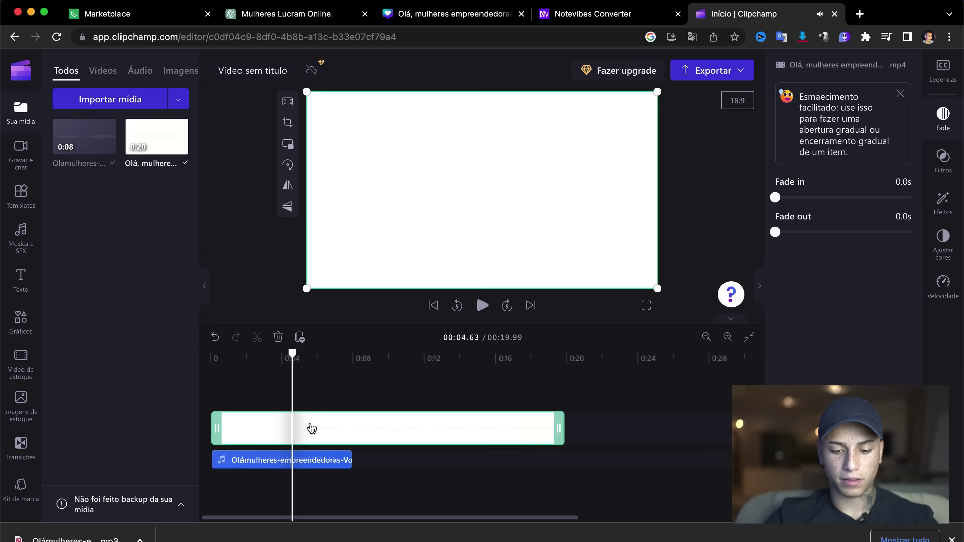
Step: Split the video clip at 00:03.87 and move its second part along the timeline to start at about 11 seconds
drag(292, 355, 278, 355)
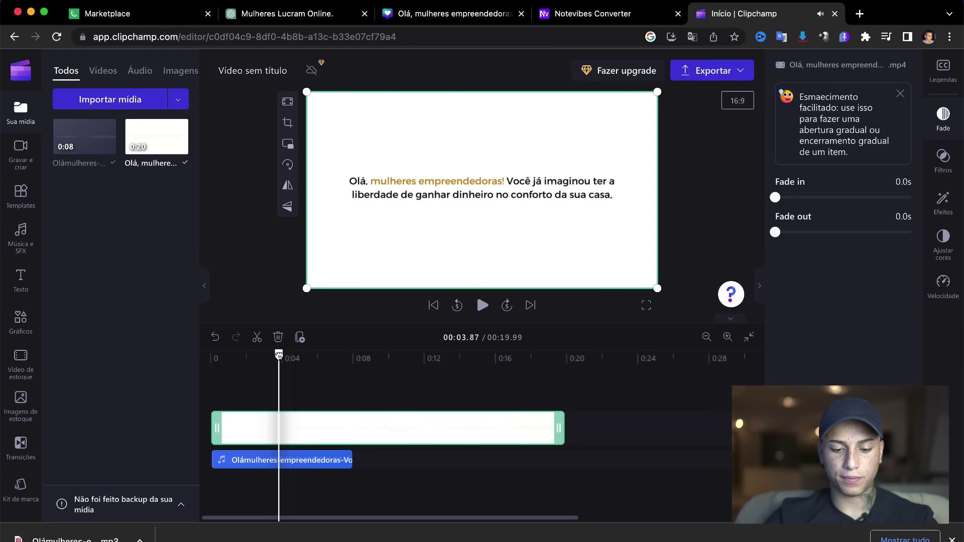
click(257, 337)
drag(319, 425, 442, 431)
click(339, 411)
click(271, 427)
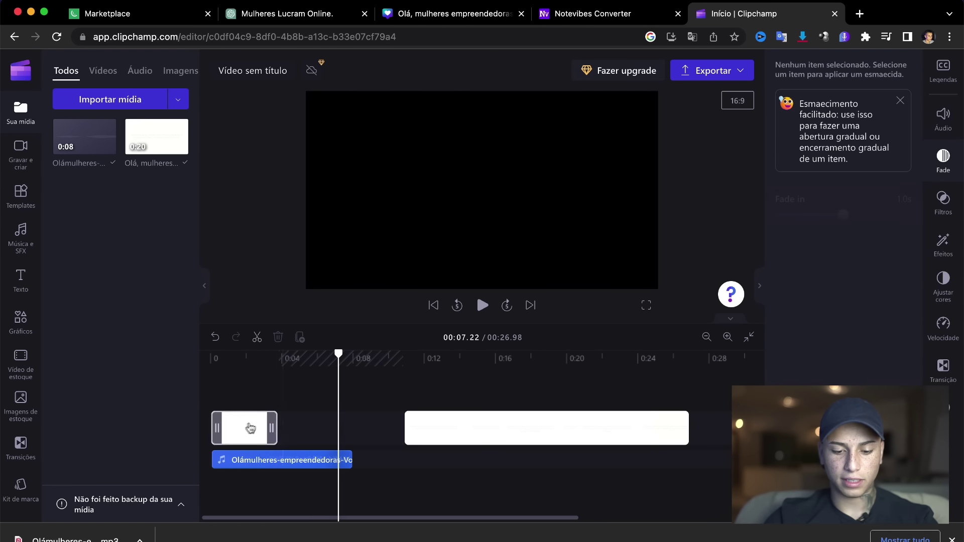
Step: Duplicate the first slide clip twice and trim the copies so the last one ends with the narration at about 8 seconds
click(300, 337)
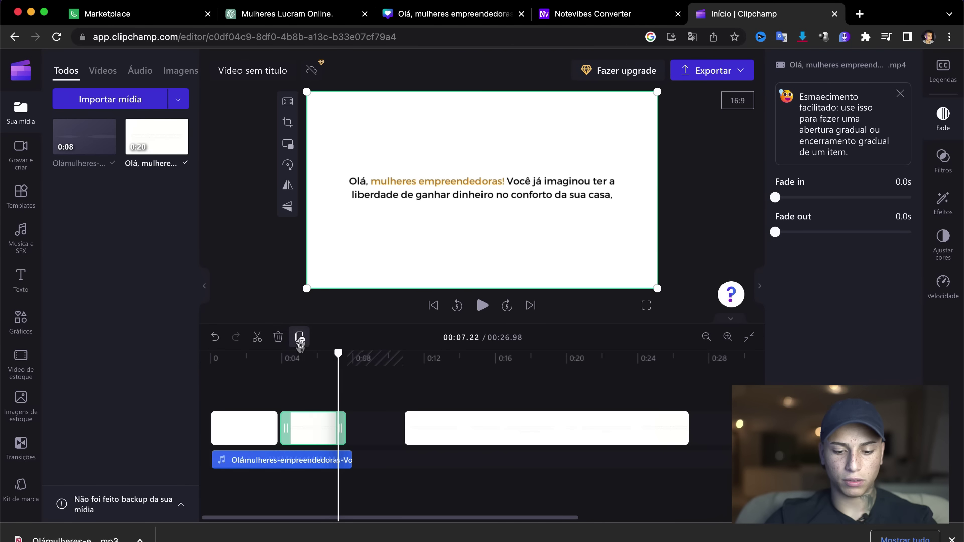
mouse_move(285, 430)
mouse_down()
mouse_move(310, 430)
mouse_move(296, 432)
mouse_up()
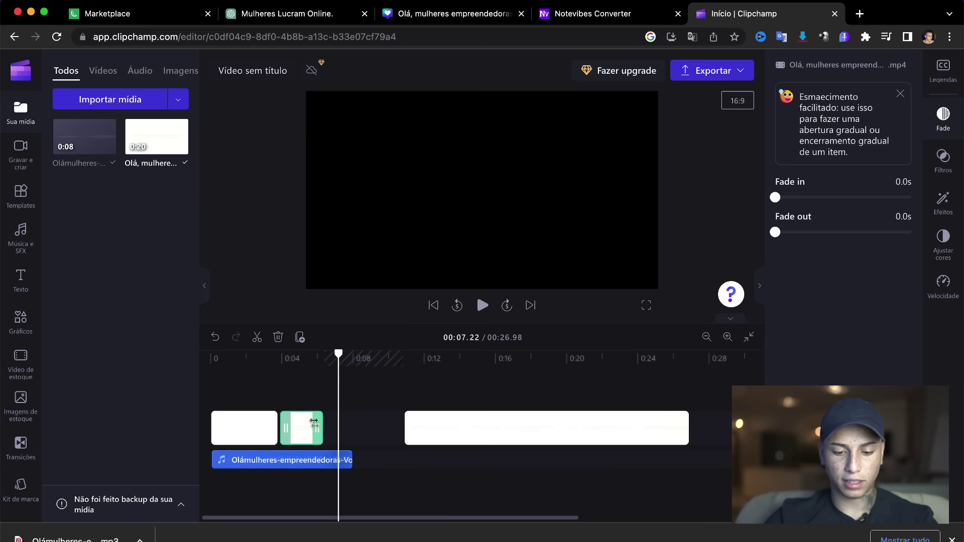
click(300, 337)
drag(359, 436, 357, 432)
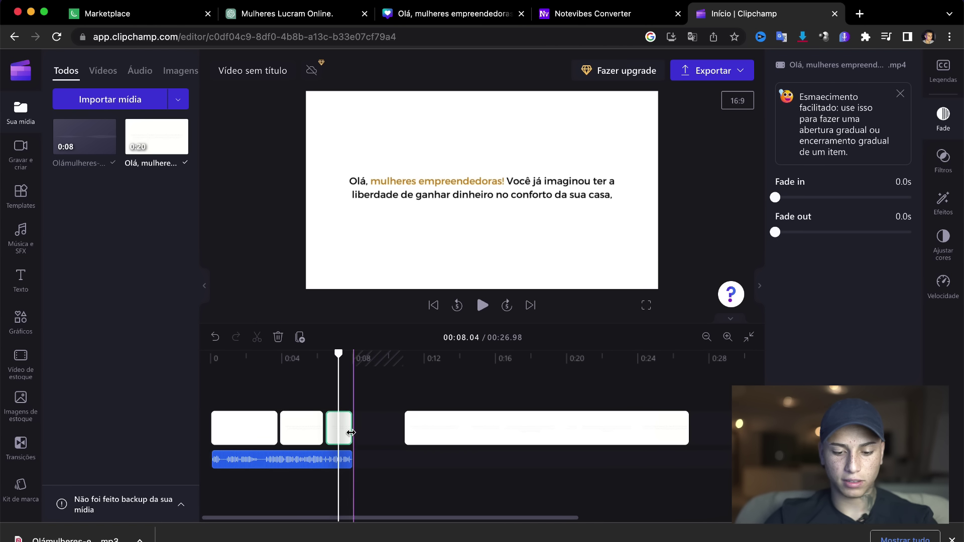
Step: Move the long remaining clip back to directly follow the last copy at about 8 seconds, and play the timeline to check it
drag(438, 432, 383, 427)
drag(374, 355, 188, 361)
key(space)
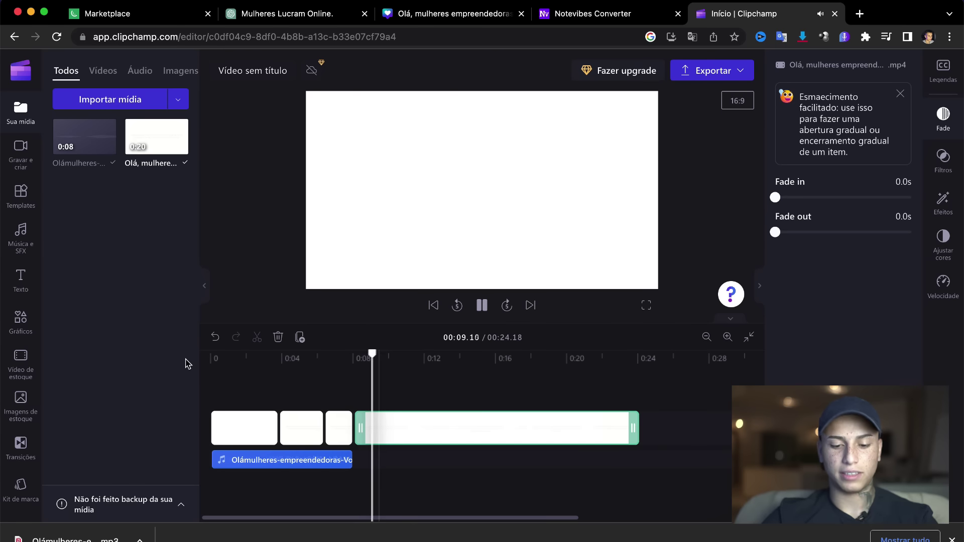
key(space)
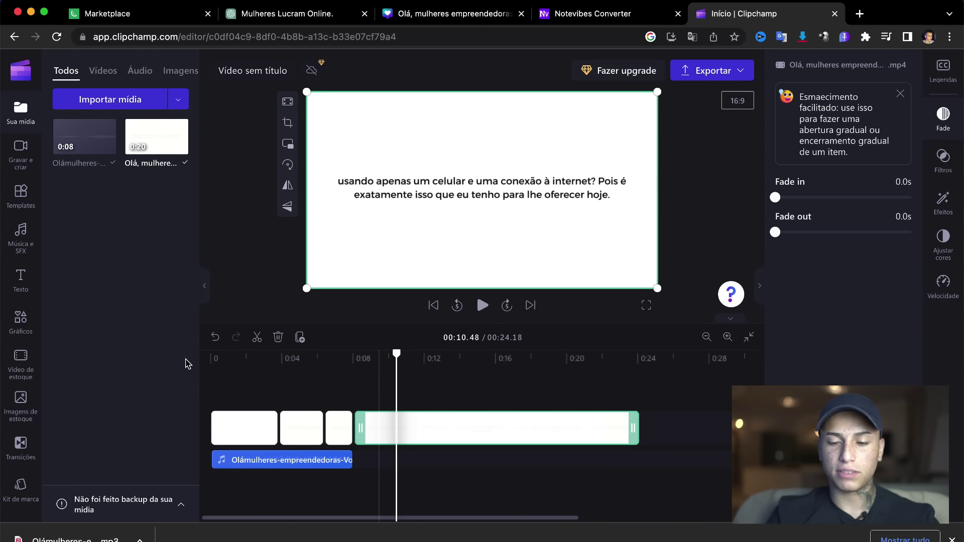
Step: Export the edited video in 1080p quality
click(736, 73)
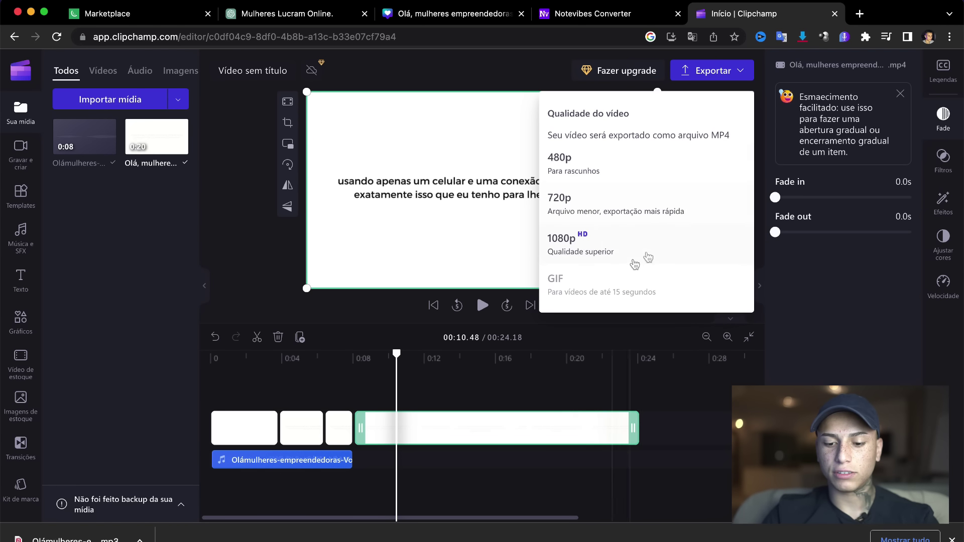
click(618, 256)
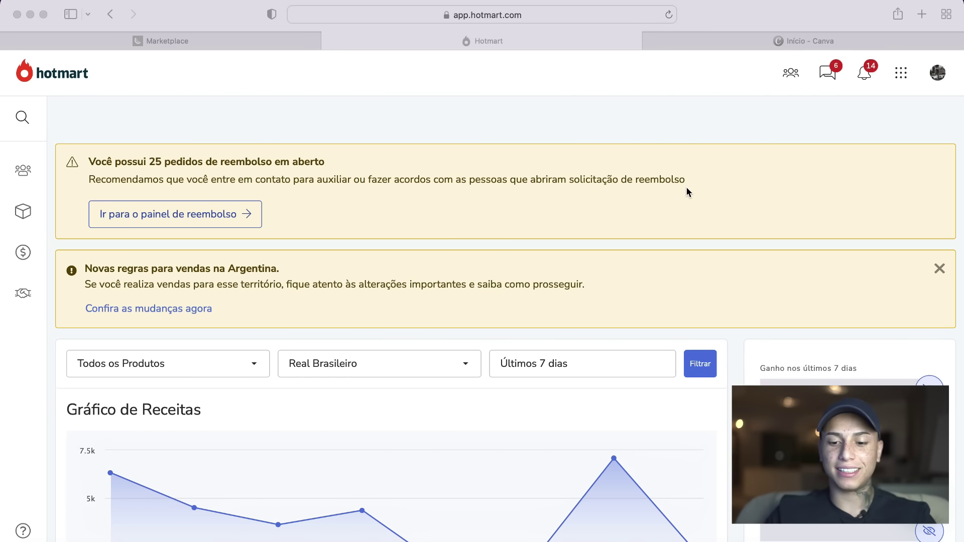
Step: Switch from Hotmart to the Canva home page and create a blank Story do Instagram design
click(806, 41)
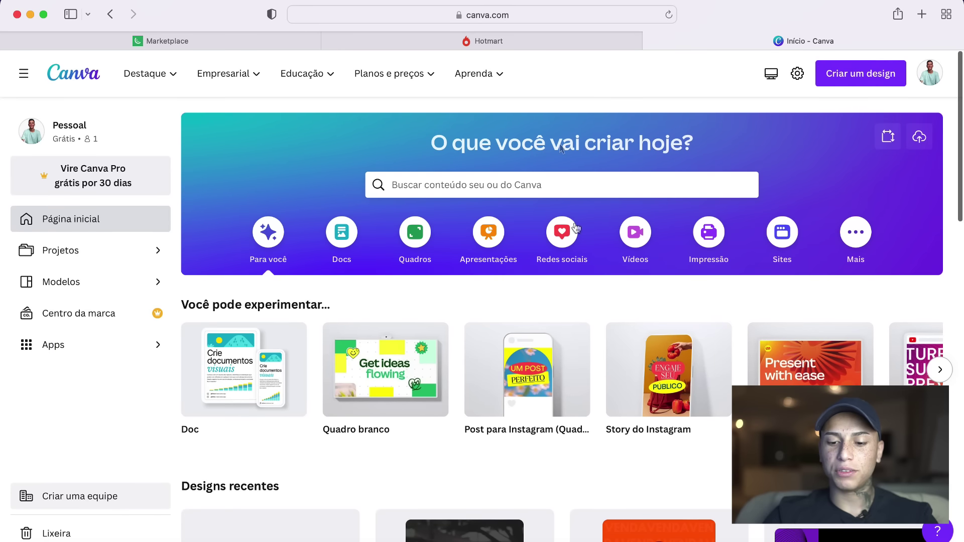
drag(960, 160, 943, 125)
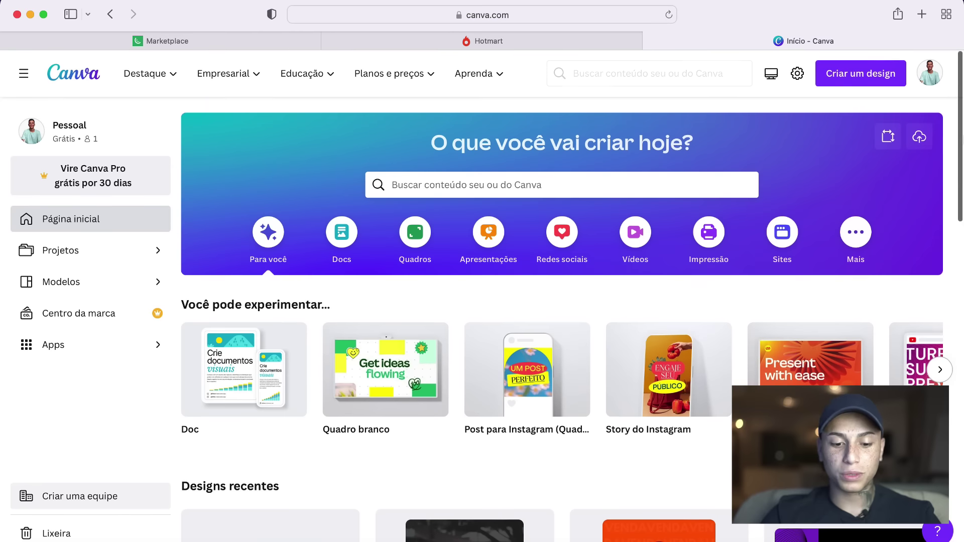
click(861, 74)
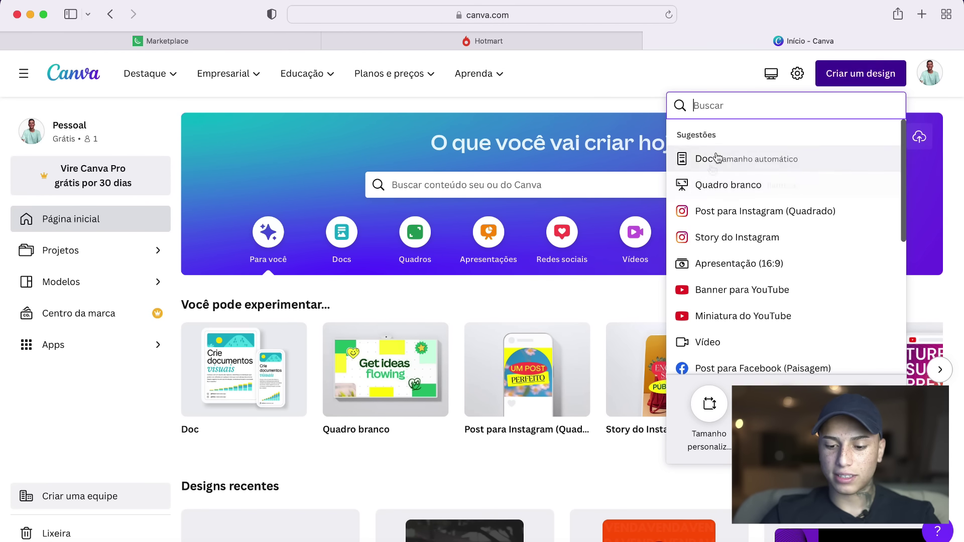
click(780, 235)
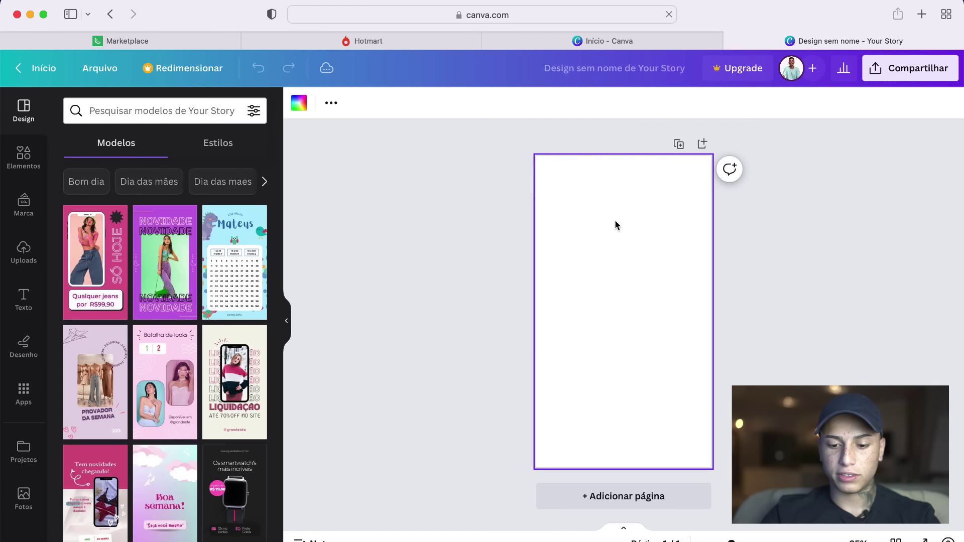
click(481, 238)
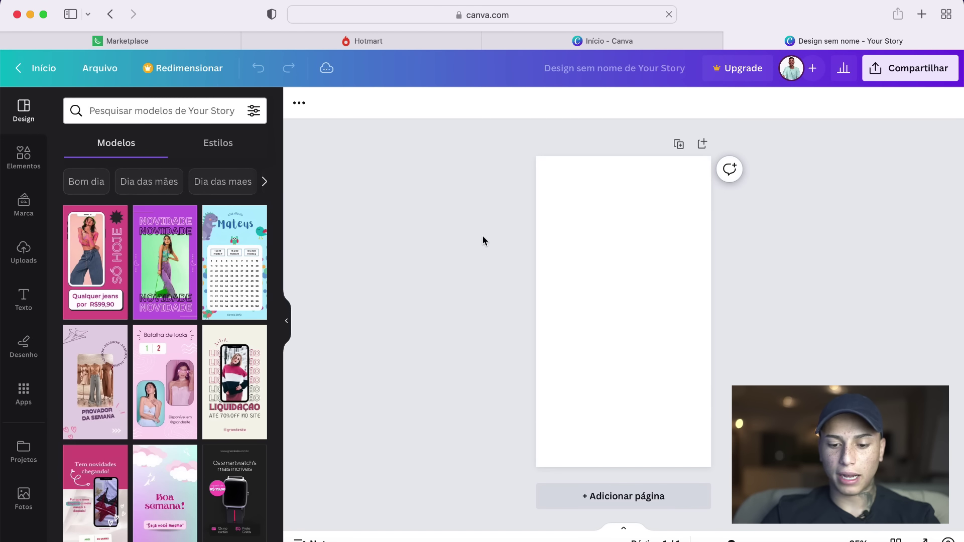
click(630, 251)
click(470, 256)
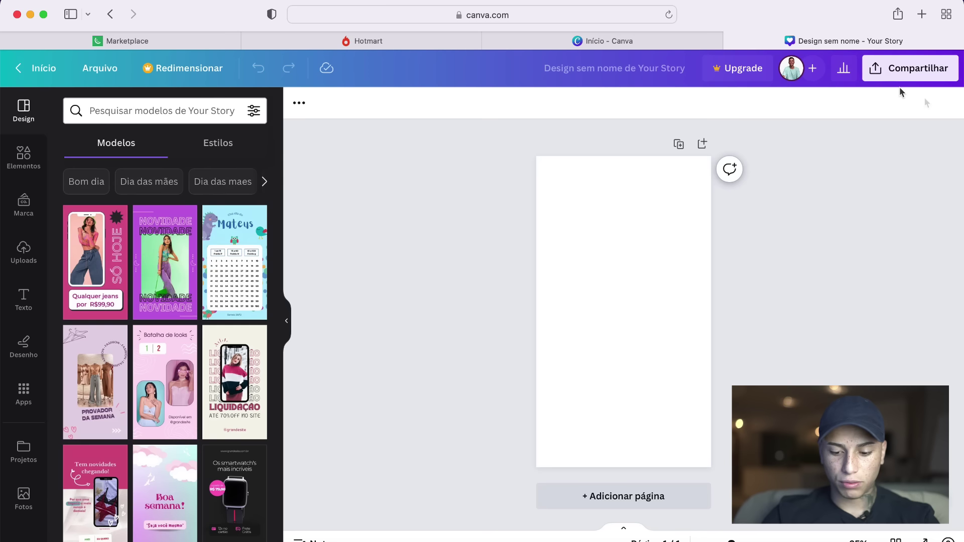
Step: Open the blank Story design as a Canva site, keeping the Apresentação web style
click(909, 68)
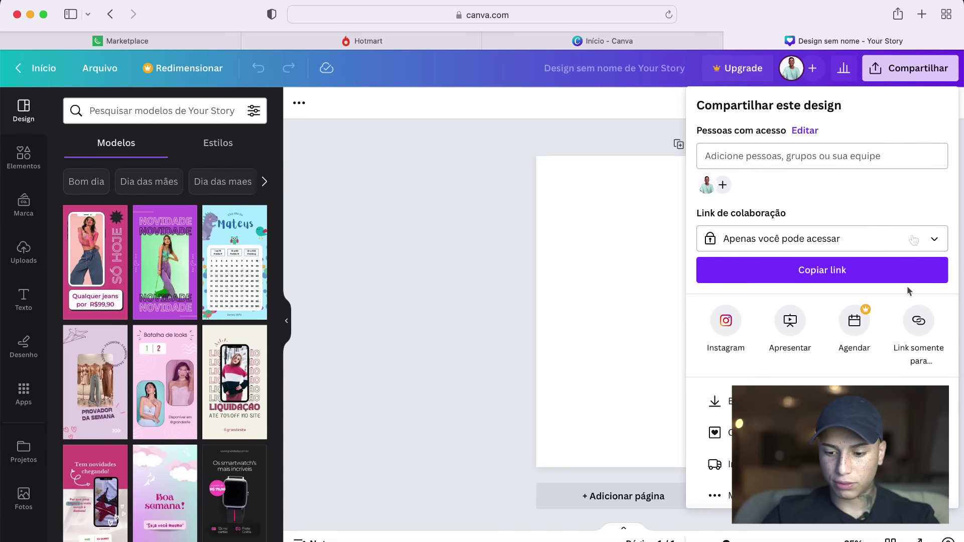
scroll(825, 317, down, 1)
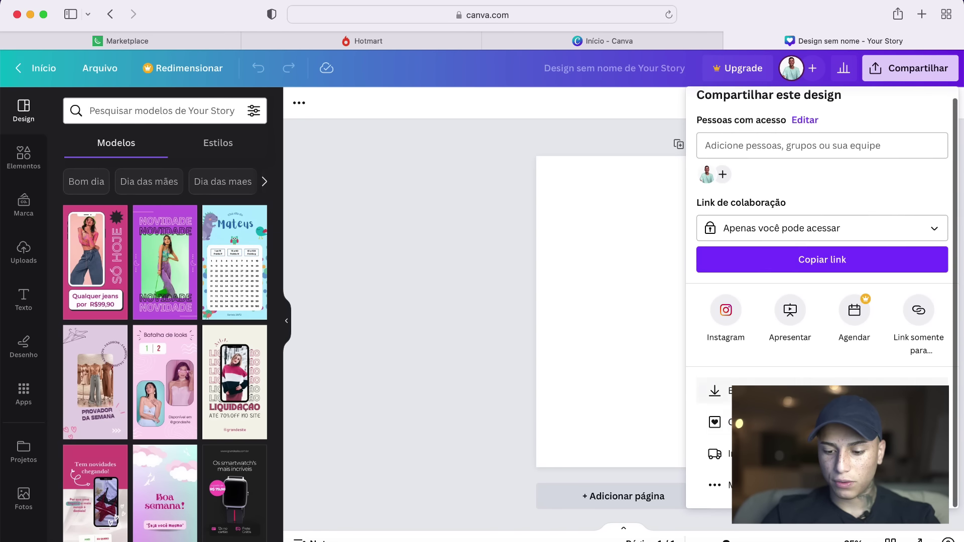
click(718, 485)
scroll(818, 380, down, 2)
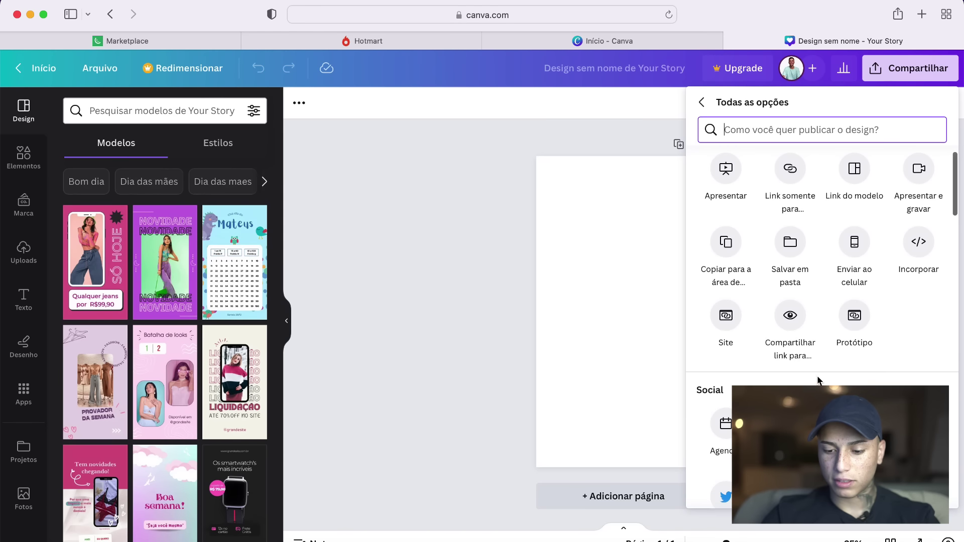
click(726, 316)
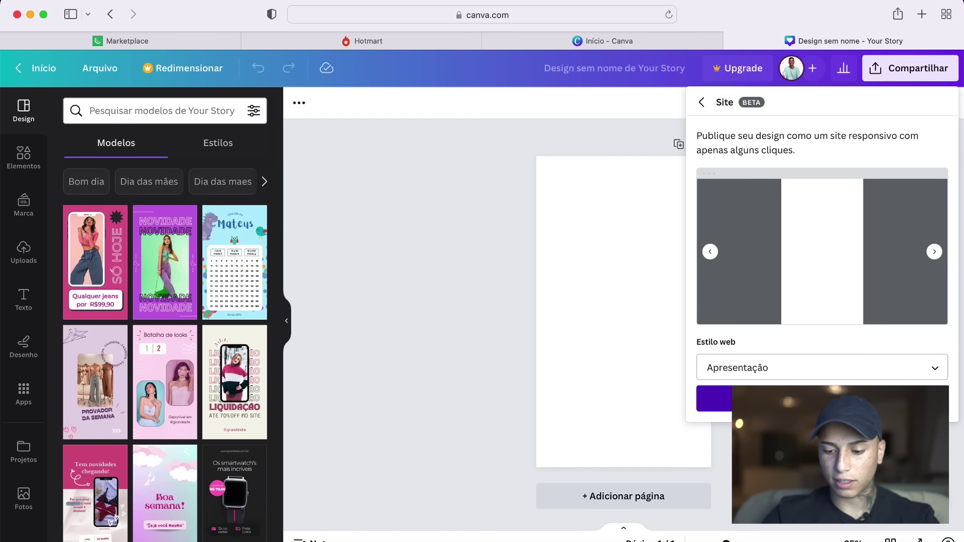
click(854, 398)
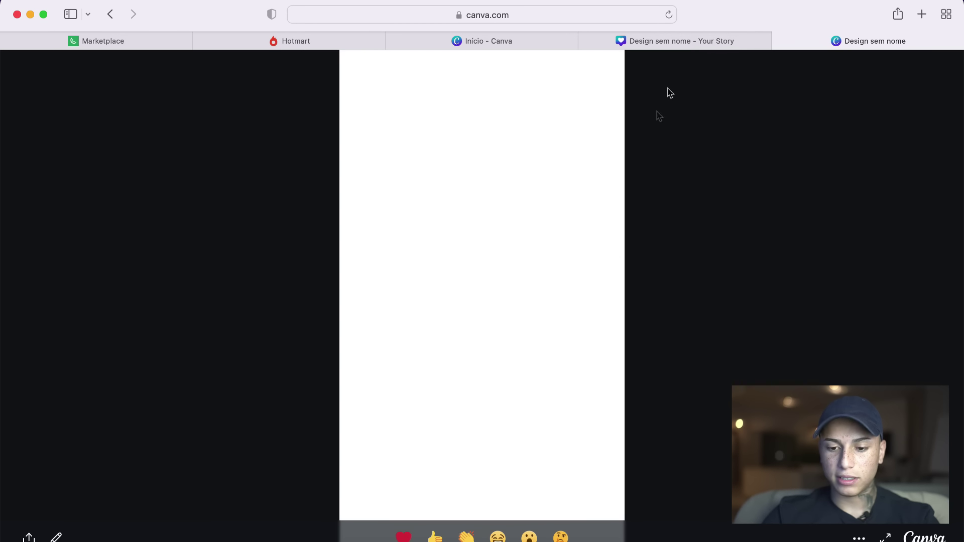
Step: Look over the opened site, return to the Story design and copy its view-only link
click(626, 38)
click(811, 41)
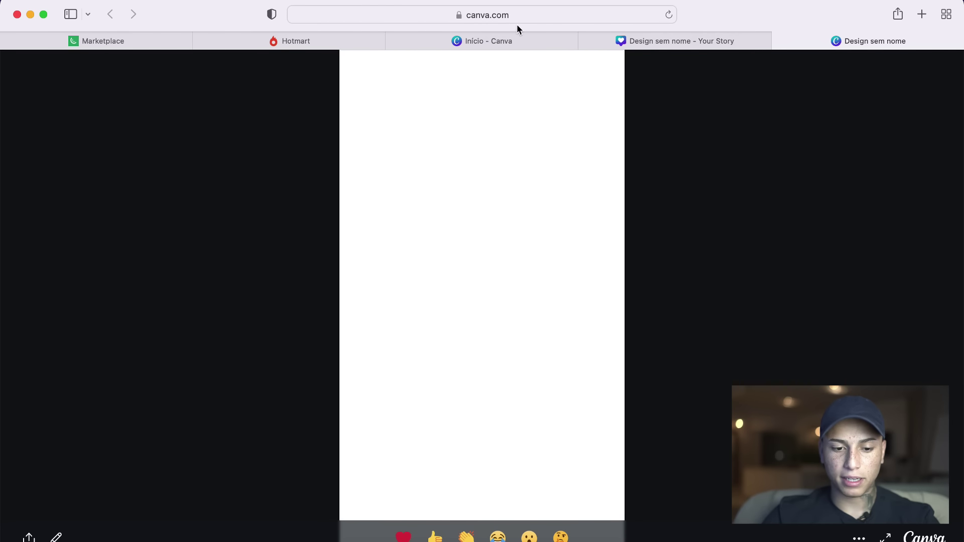
click(614, 40)
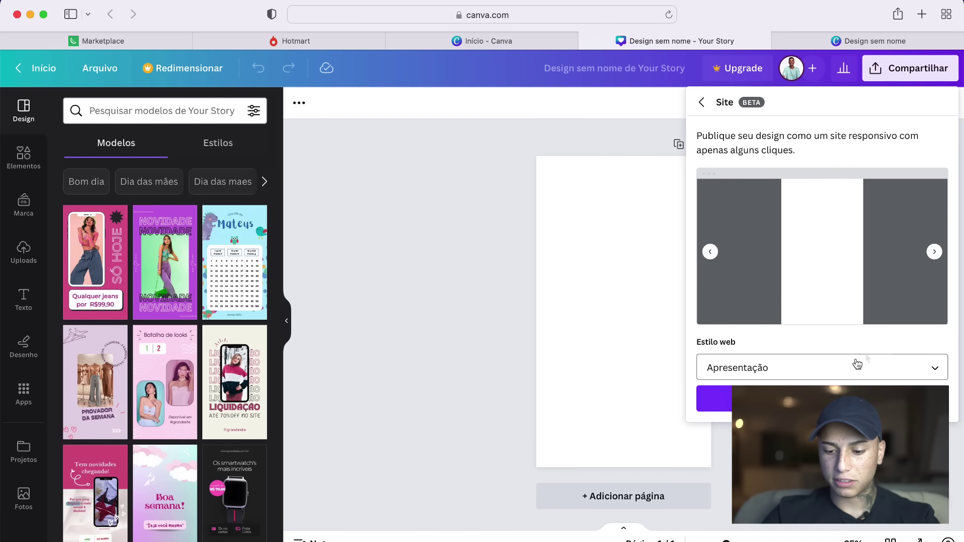
click(702, 103)
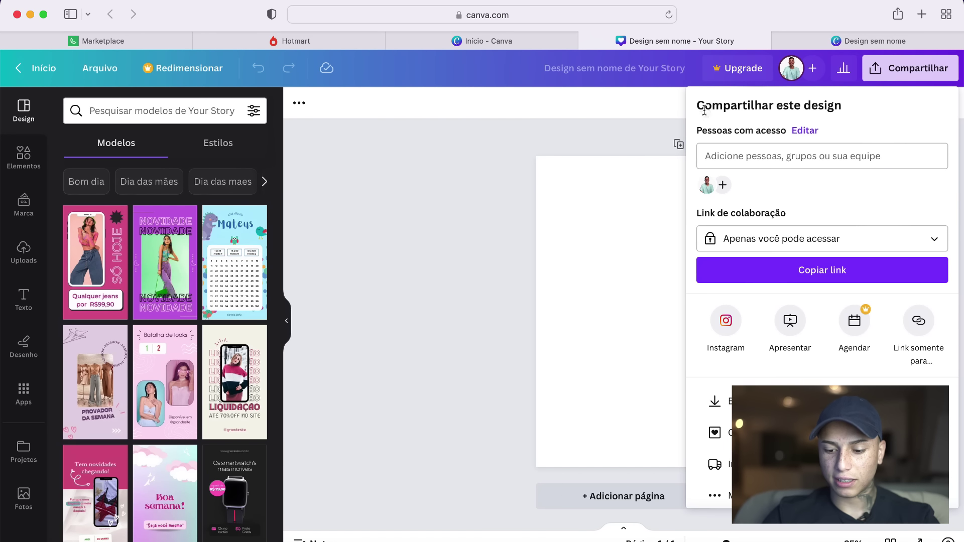
scroll(828, 361, down, 1)
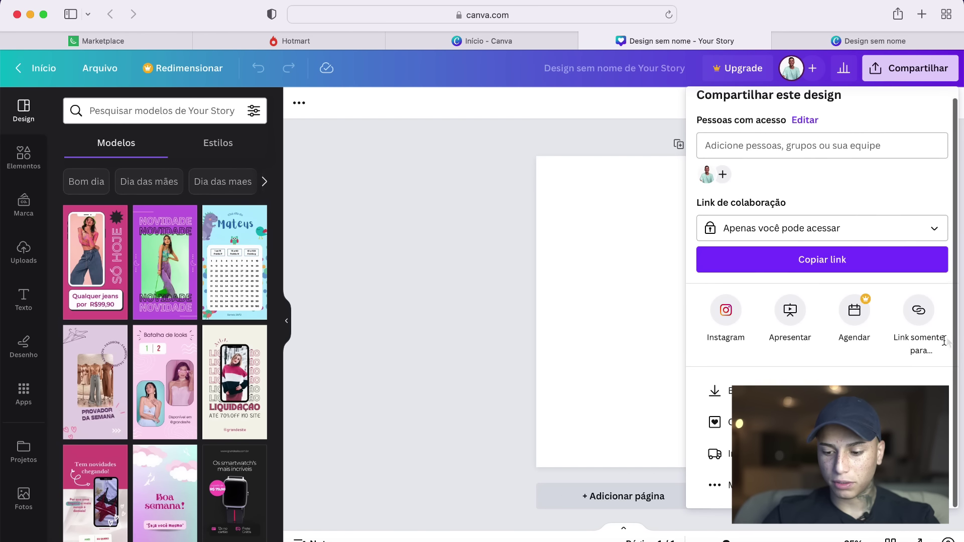
click(919, 312)
click(924, 243)
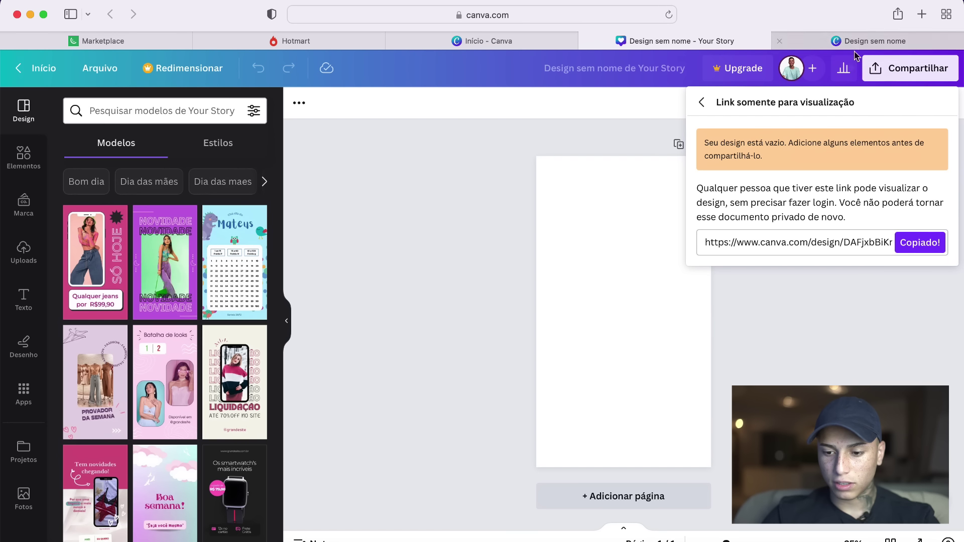
Step: Apply the purple NOVIDADE template to the first page and add a second page with the pink SÓ HOJE template
click(701, 103)
click(512, 243)
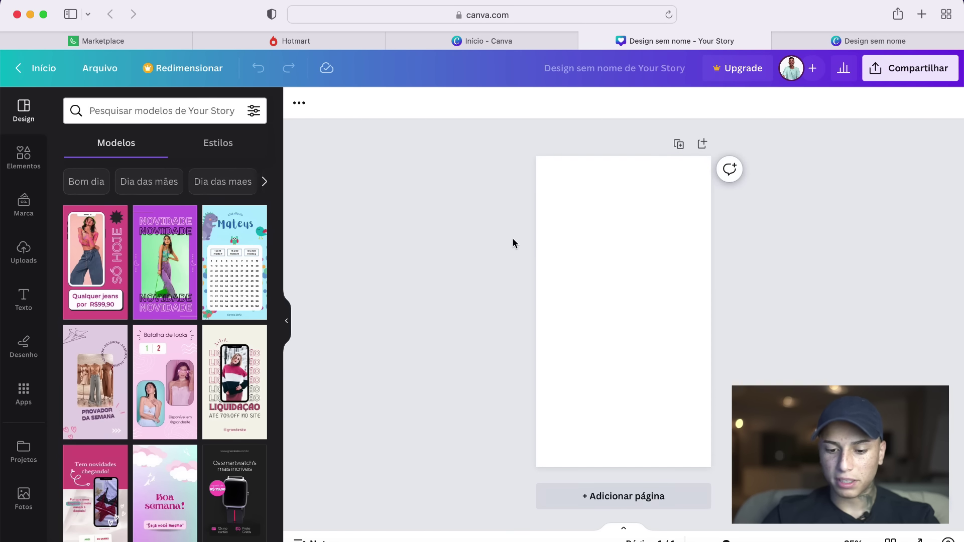
drag(160, 264, 555, 297)
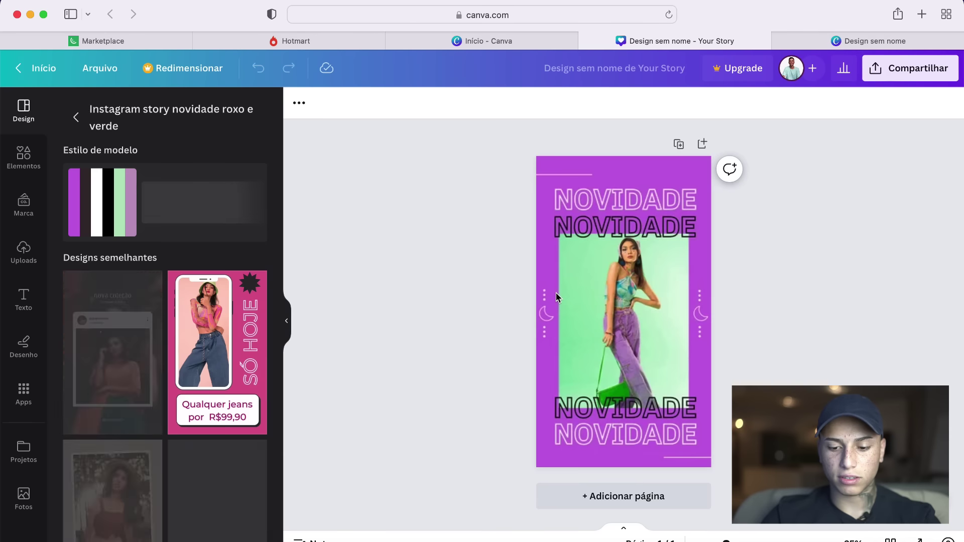
click(678, 144)
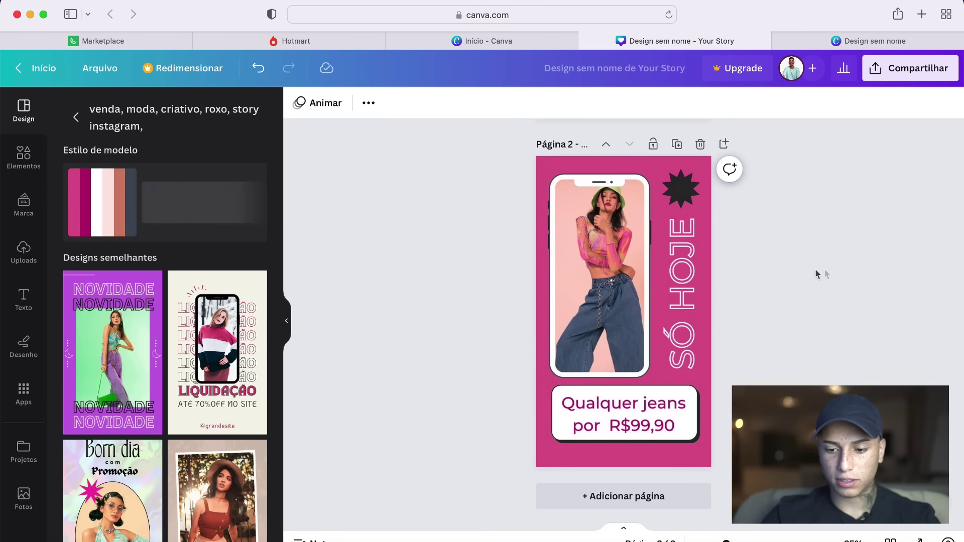
Step: Open the Site publishing options for the two-page Story design and view its preview
click(899, 76)
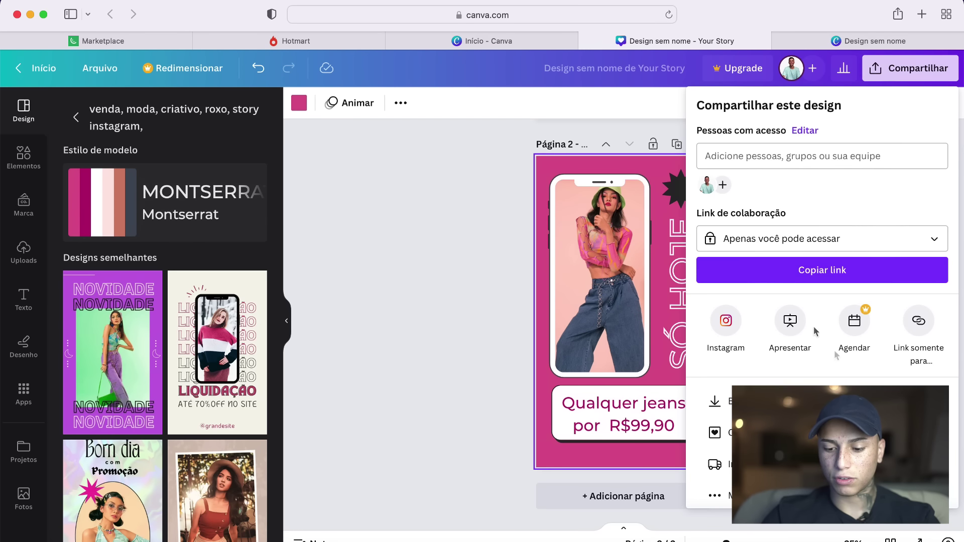
scroll(838, 359, down, 1)
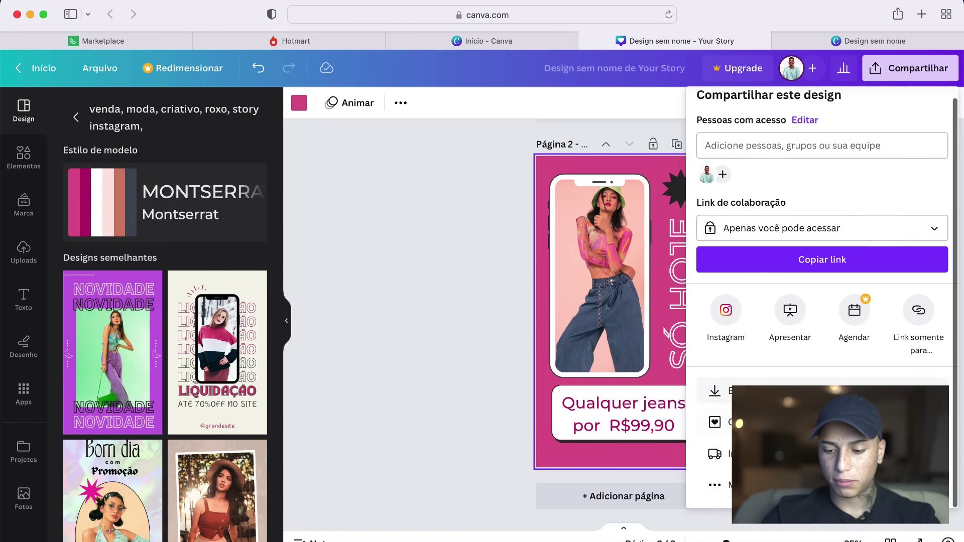
click(714, 484)
scroll(743, 271, down, 3)
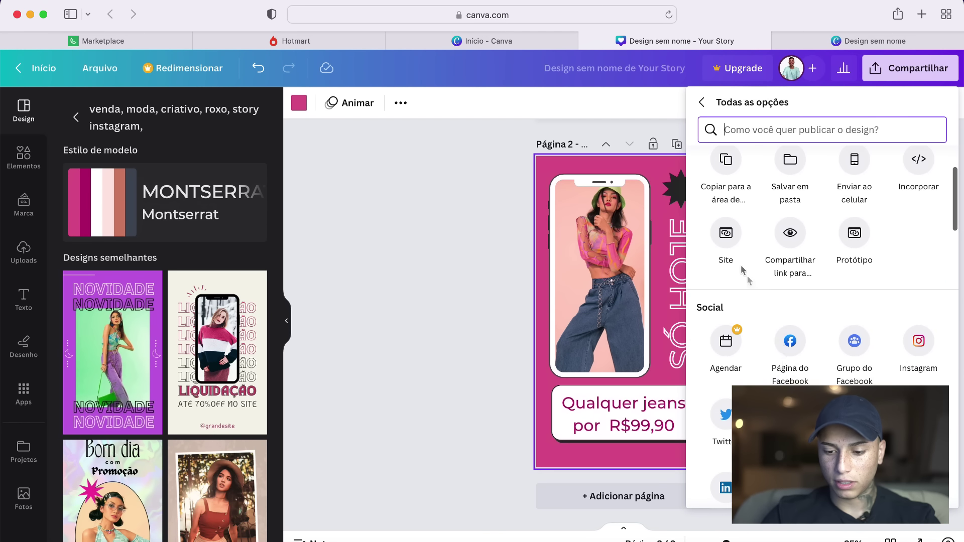
click(728, 250)
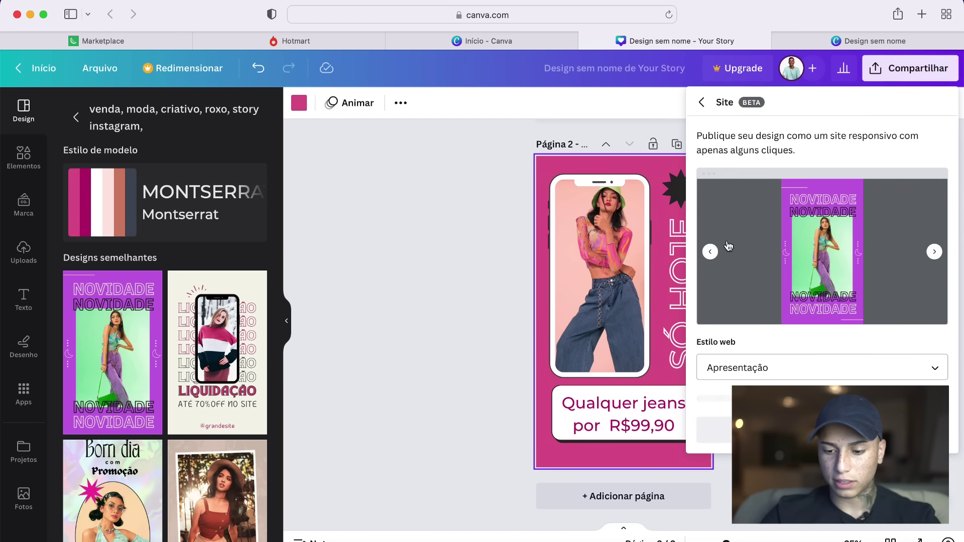
Step: Leave the Site options and choose Incorporar from the full list of sharing options
click(704, 114)
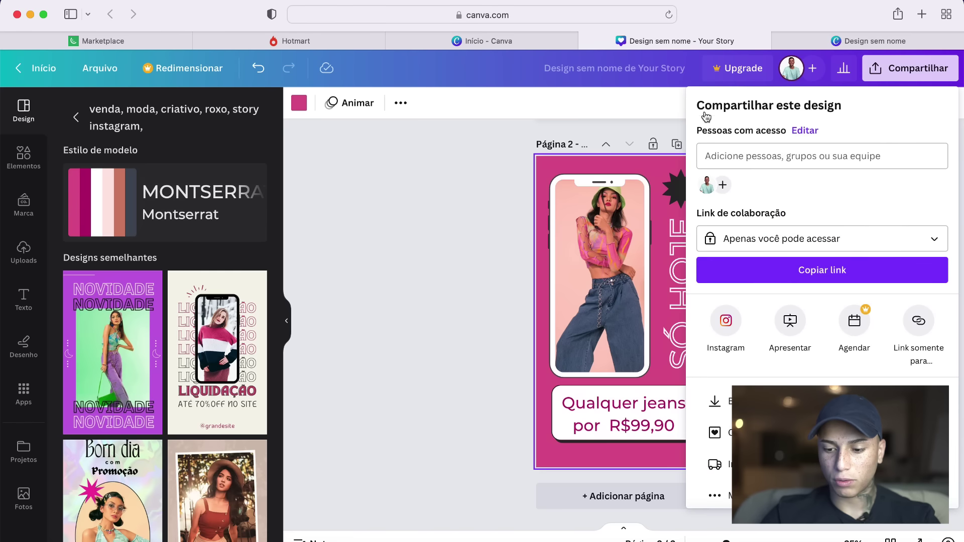
scroll(712, 464, down, 1)
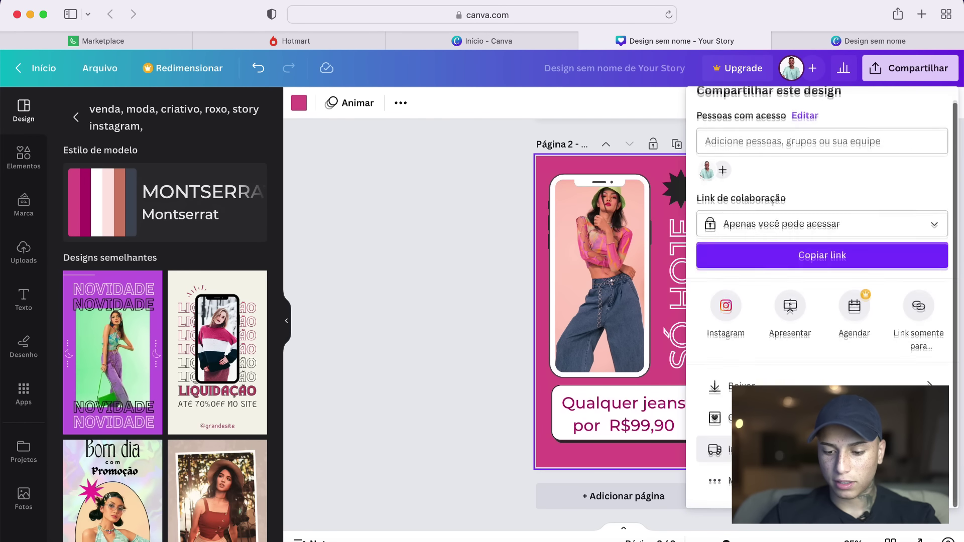
click(714, 485)
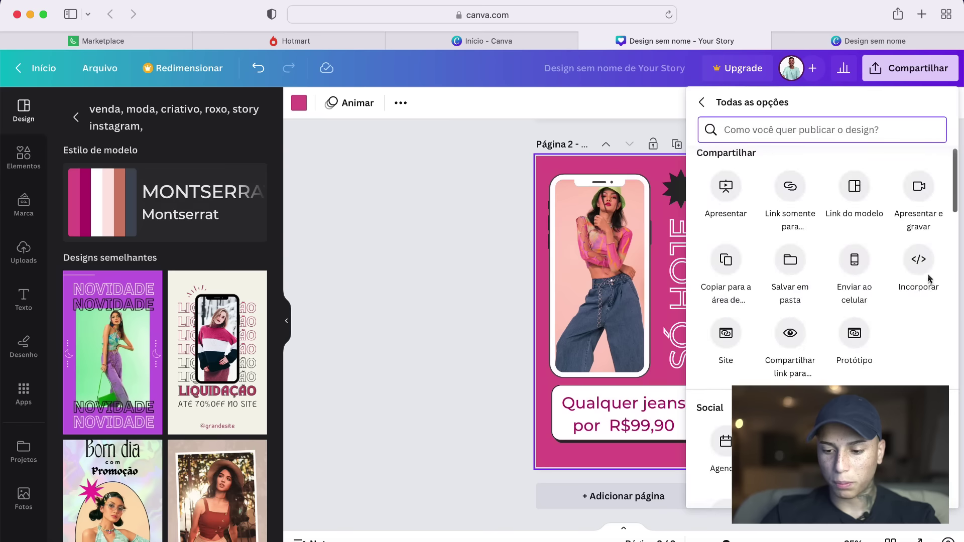
scroll(910, 258, up, 1)
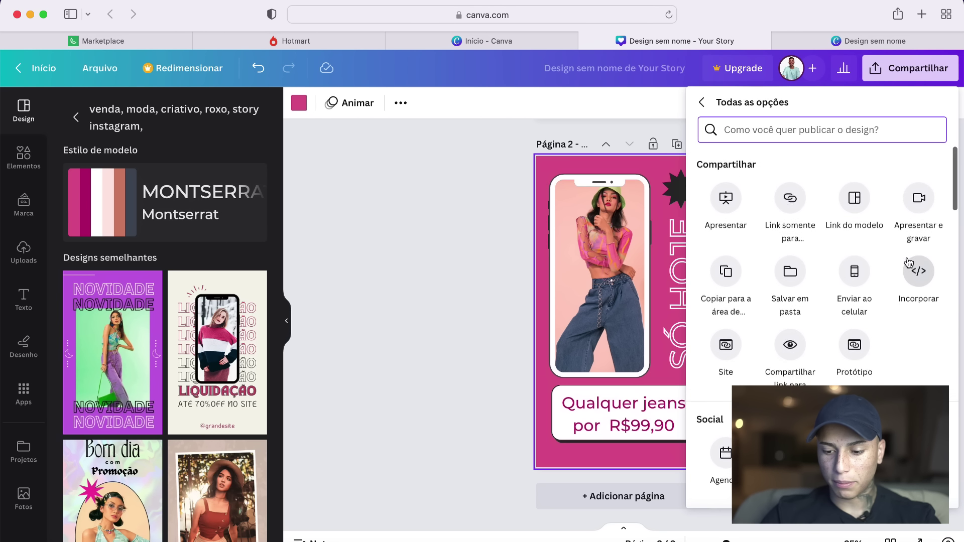
click(926, 276)
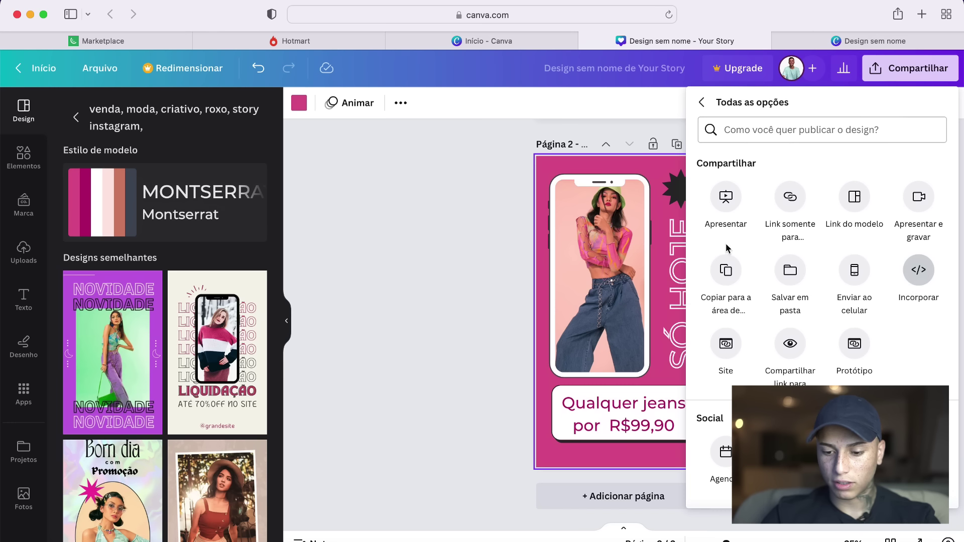
Step: Open the Incorporar option, leave it, and reopen the Site publishing options from the full list of sharing options
click(926, 279)
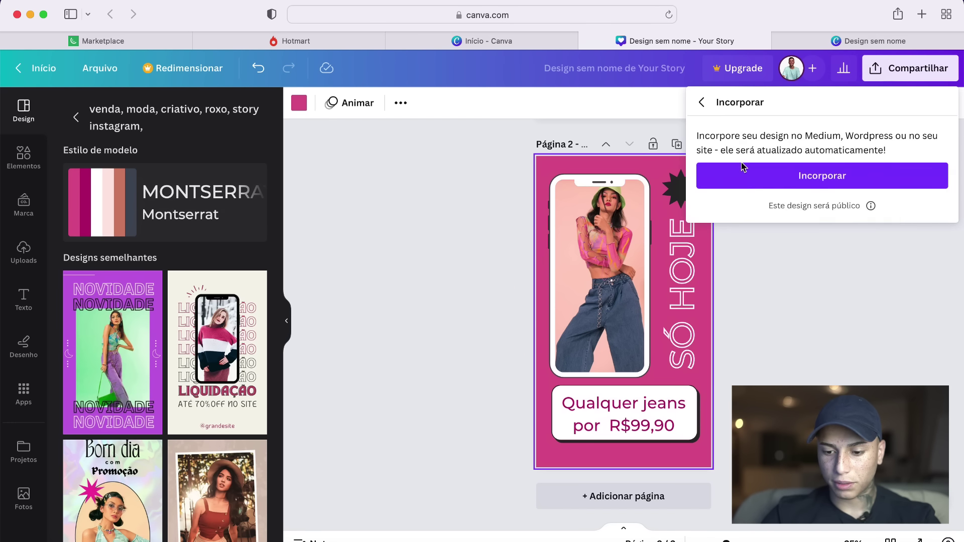
click(705, 102)
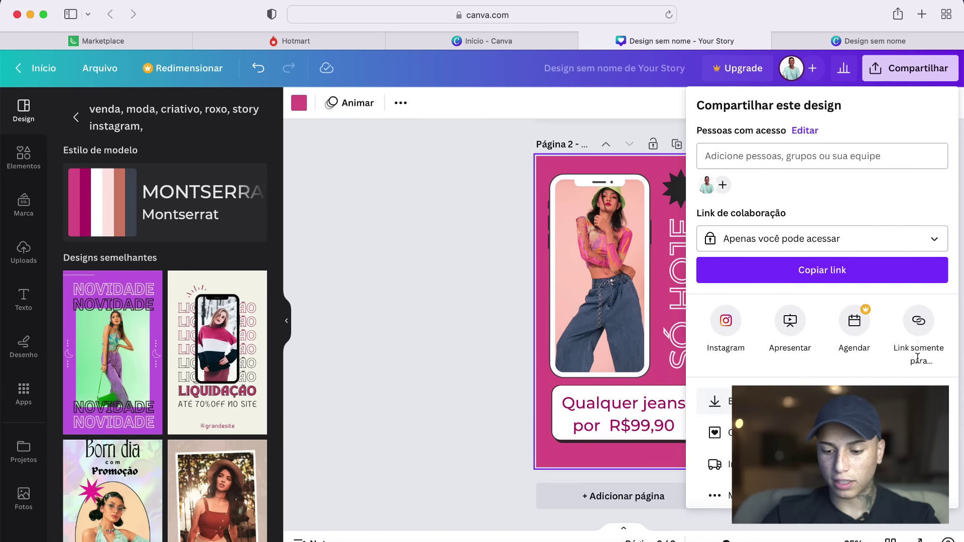
click(716, 496)
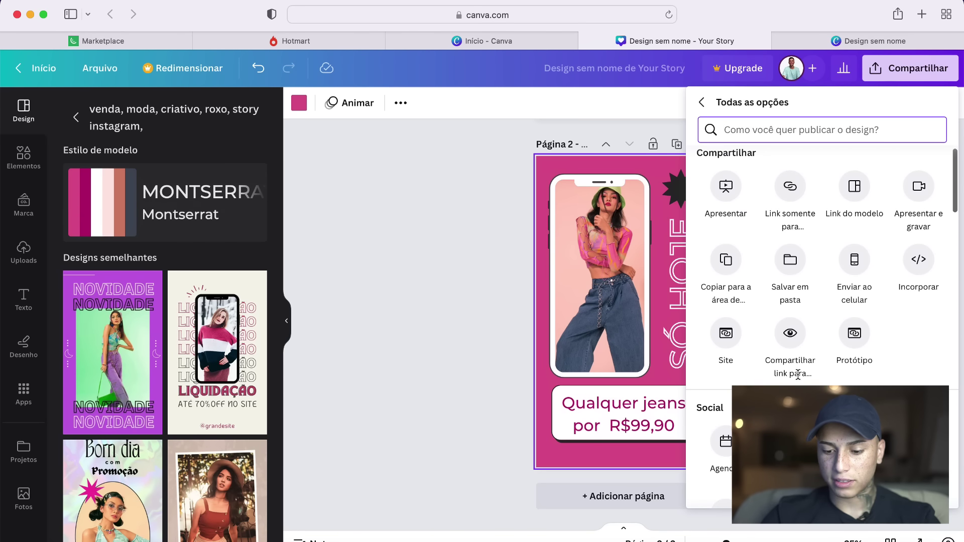
scroll(798, 374, down, 3)
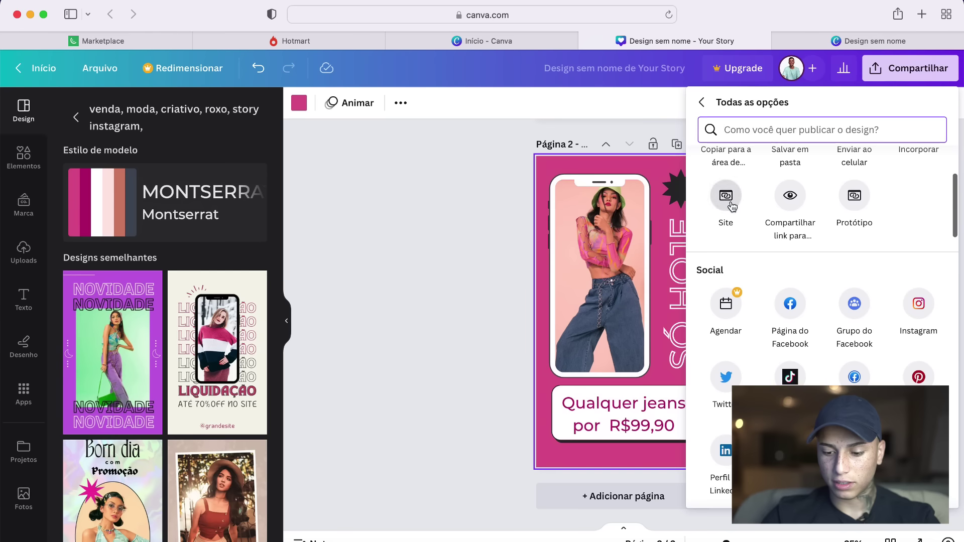
click(731, 205)
Step: Try the Rolagem and Navegação clássica web styles for the site
click(908, 372)
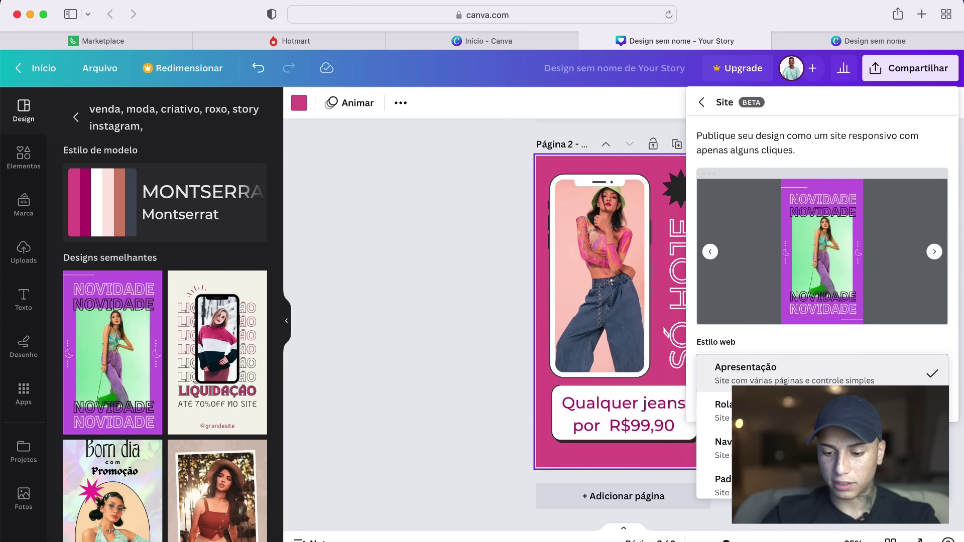
click(803, 409)
click(828, 374)
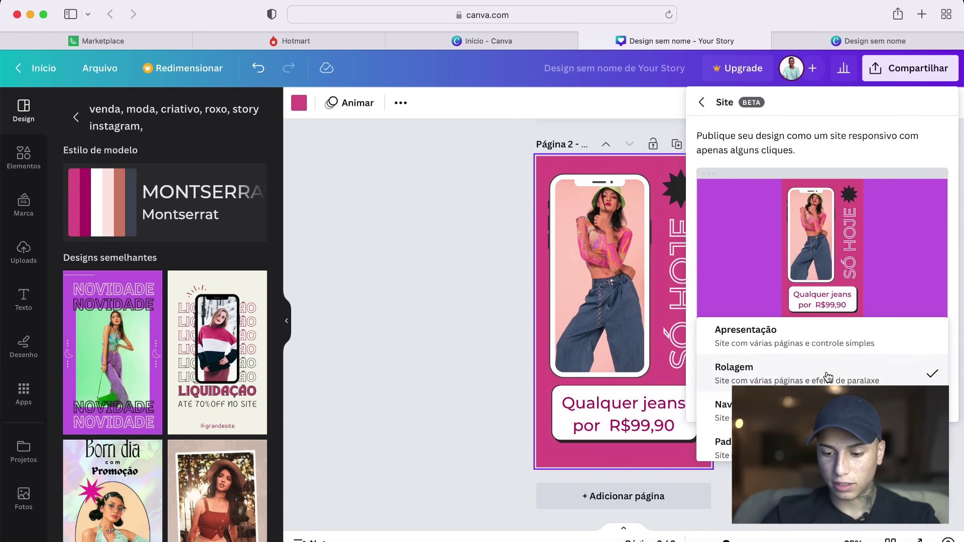
scroll(813, 382, down, 1)
click(806, 402)
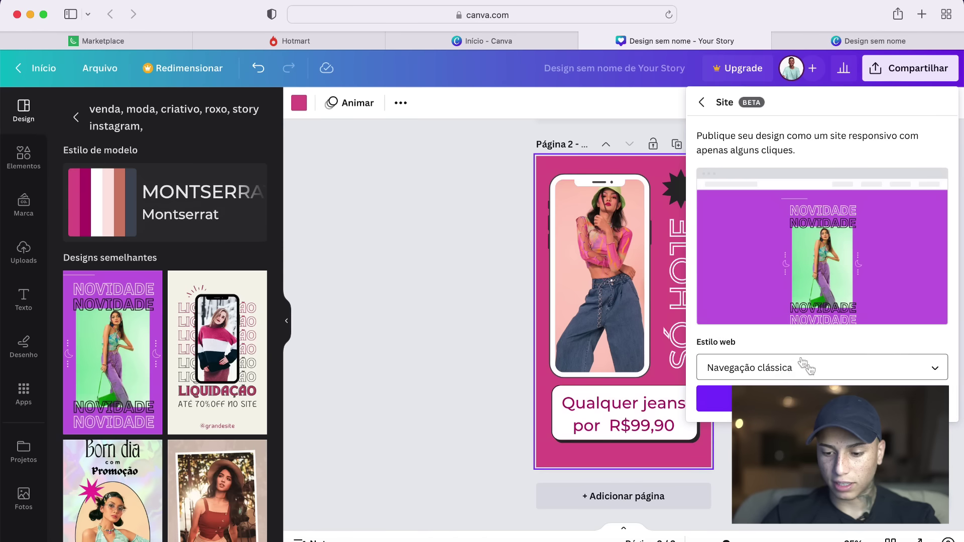
Step: Set the site's web style to Padrão and open the website
click(805, 366)
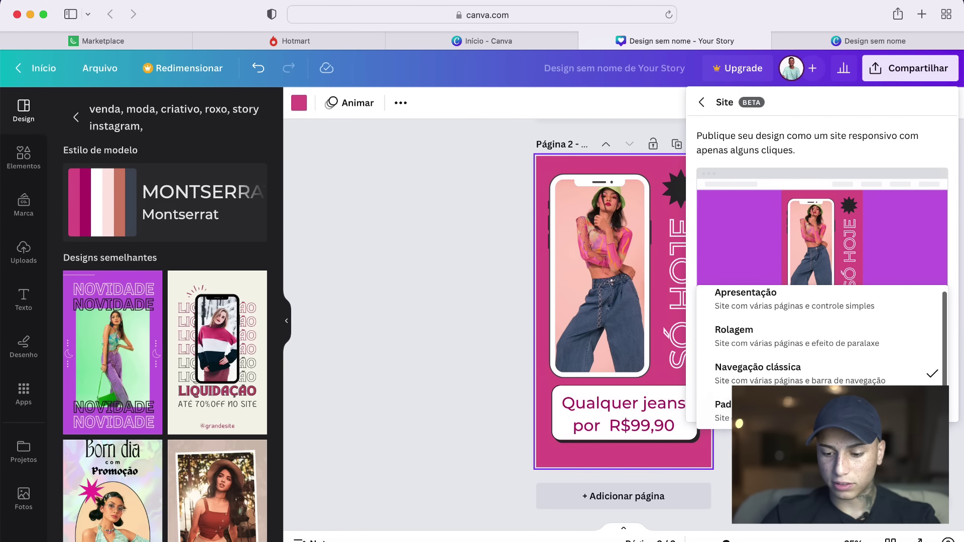
click(805, 410)
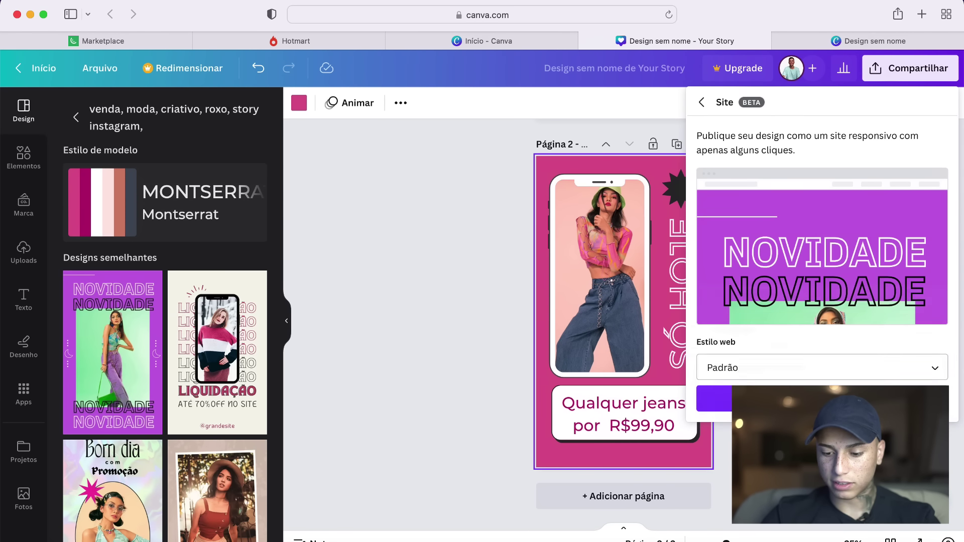
click(813, 398)
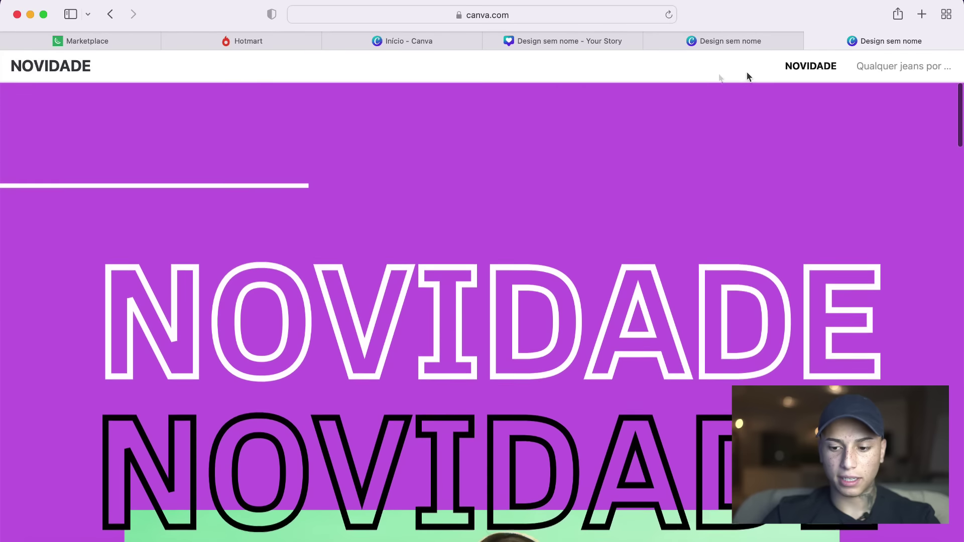
Step: Test the site's Qualquer jeans and NOVIDADE navigation links and view the same site address in a new tab
click(898, 66)
click(798, 69)
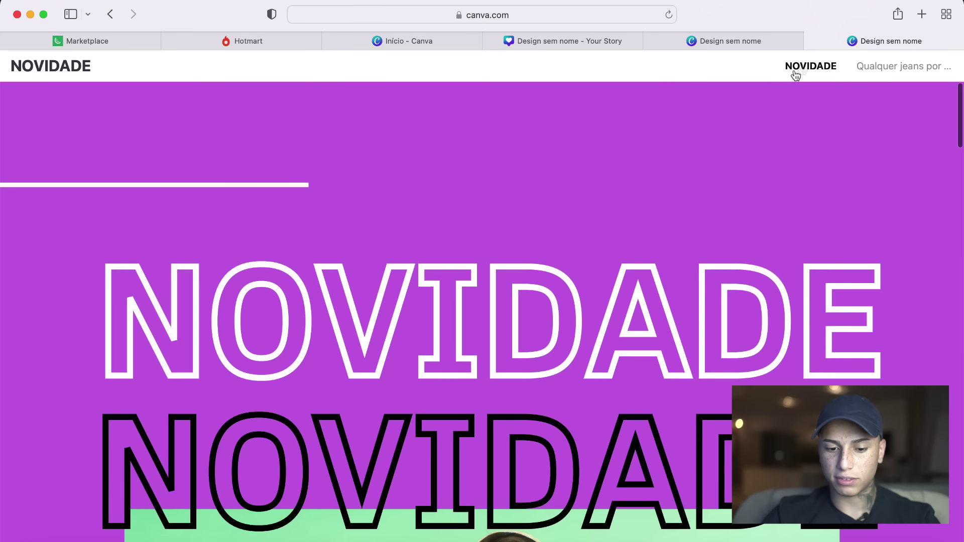
click(591, 12)
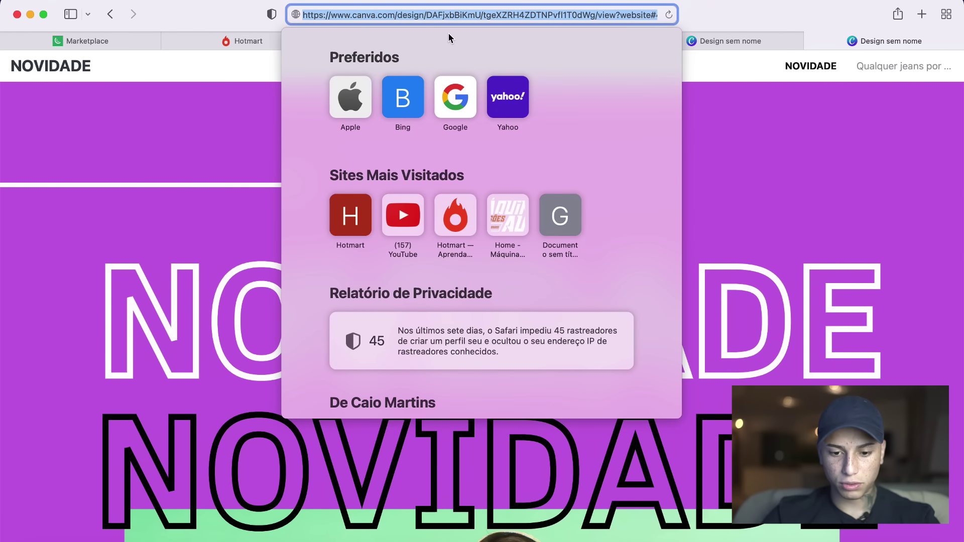
click(922, 14)
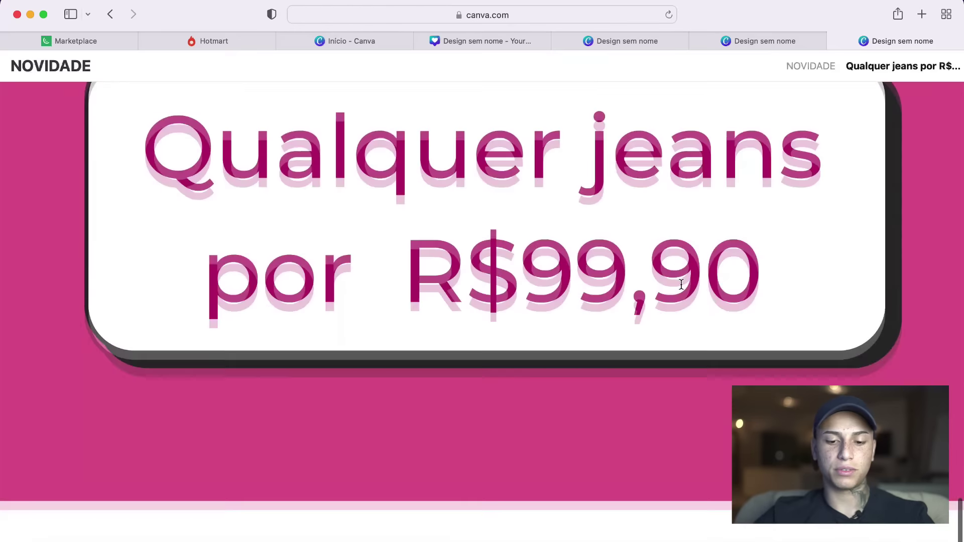
scroll(680, 282, up, 10)
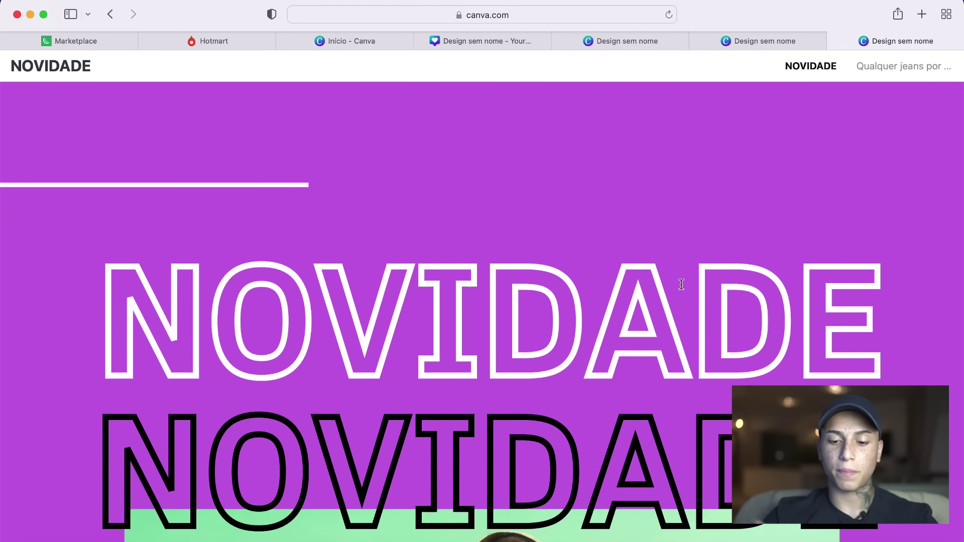
Step: Switch to Hotmart, browse its product and sales sections, and open Criador de Páginas from Ferramentas
click(236, 41)
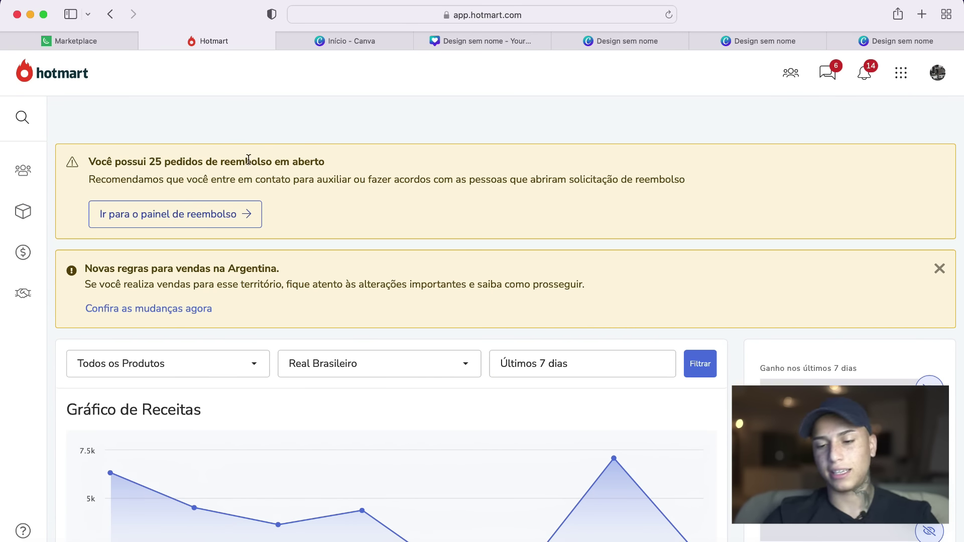
mouse_move(14, 202)
mouse_move(21, 235)
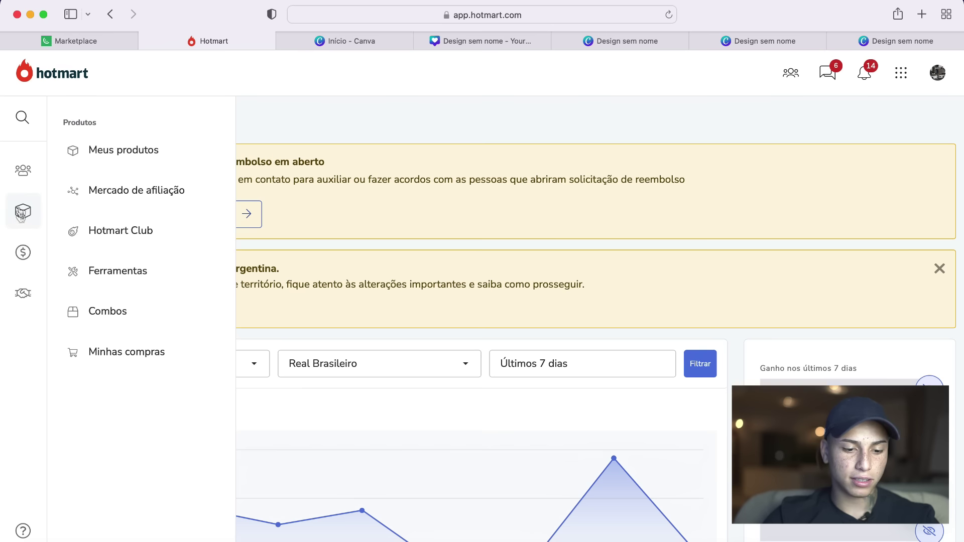
mouse_move(20, 260)
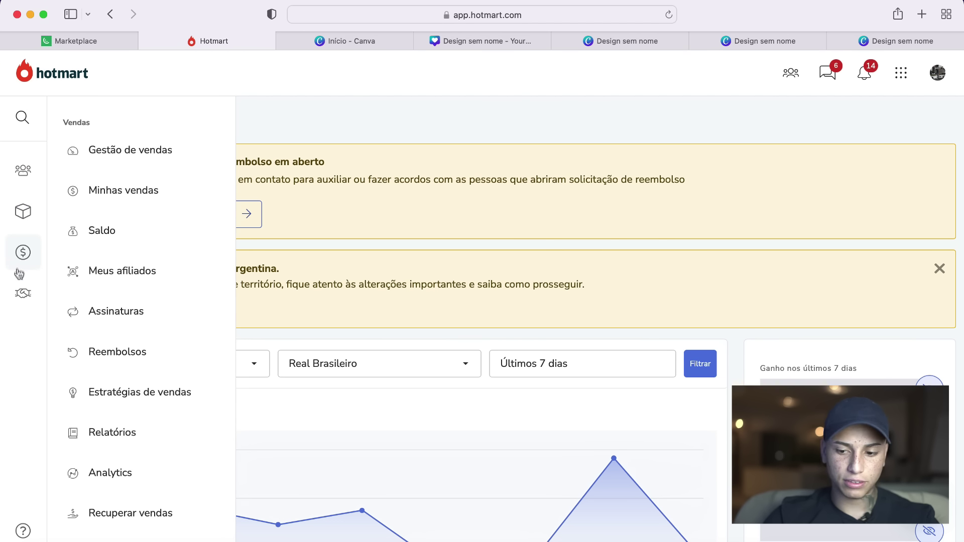
click(900, 74)
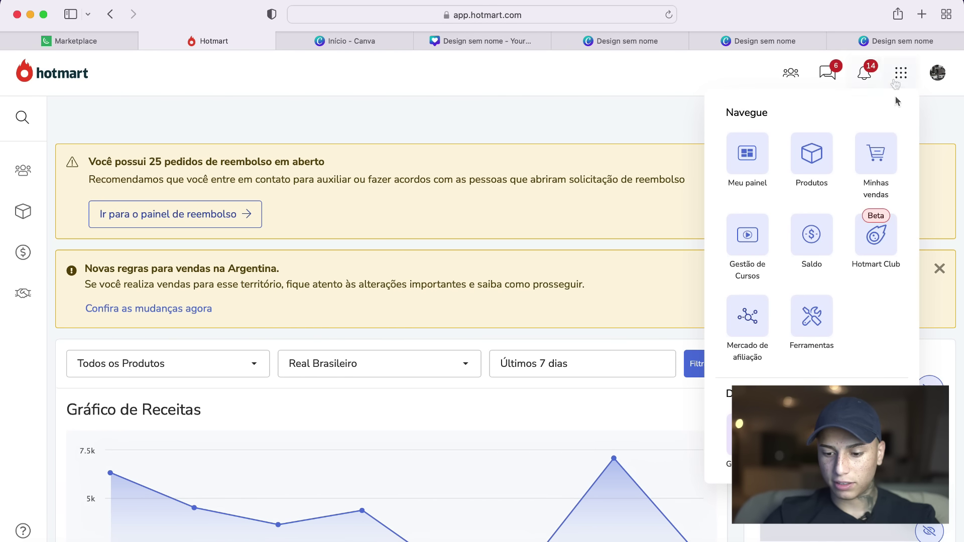
click(813, 318)
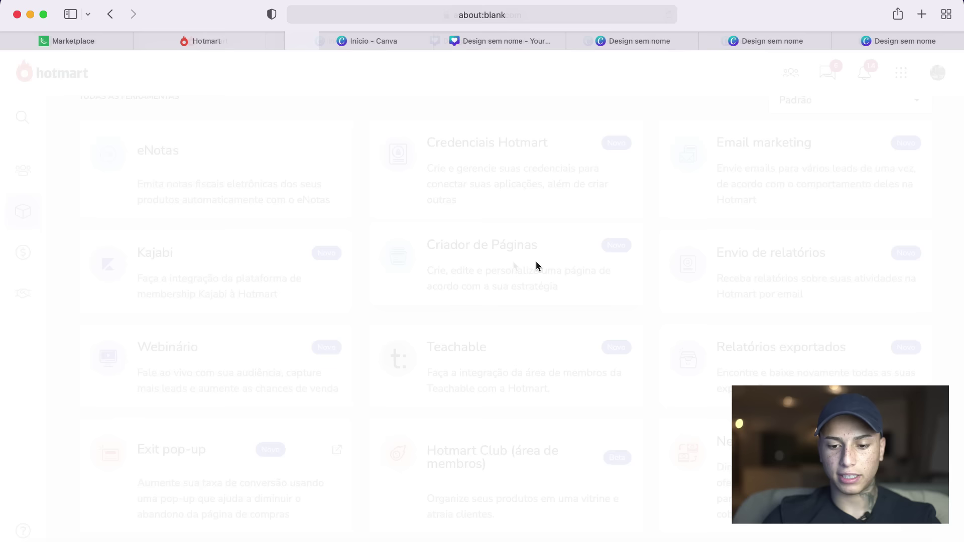
click(505, 262)
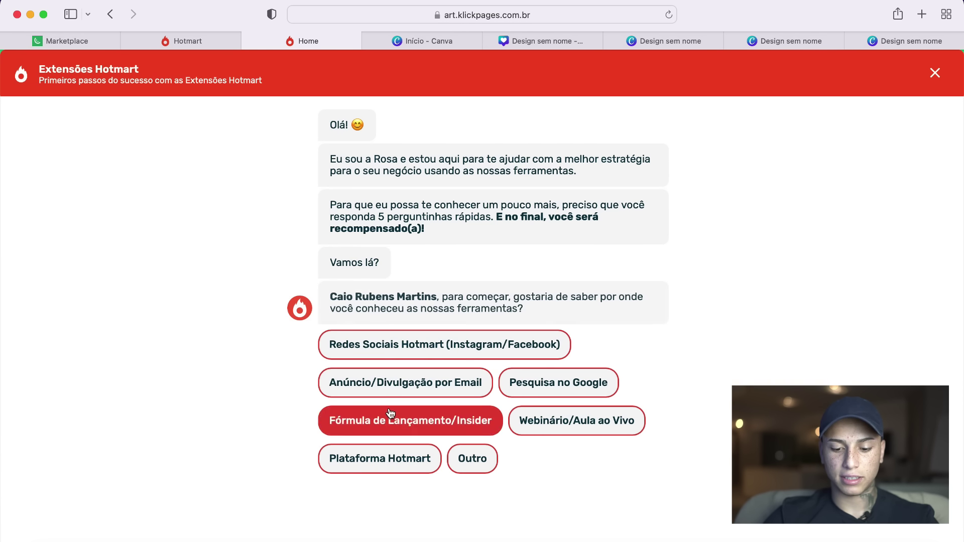
Step: Answer the survey's first question with Outro, enter "dqscxswc" as the detail, and close the survey
click(482, 466)
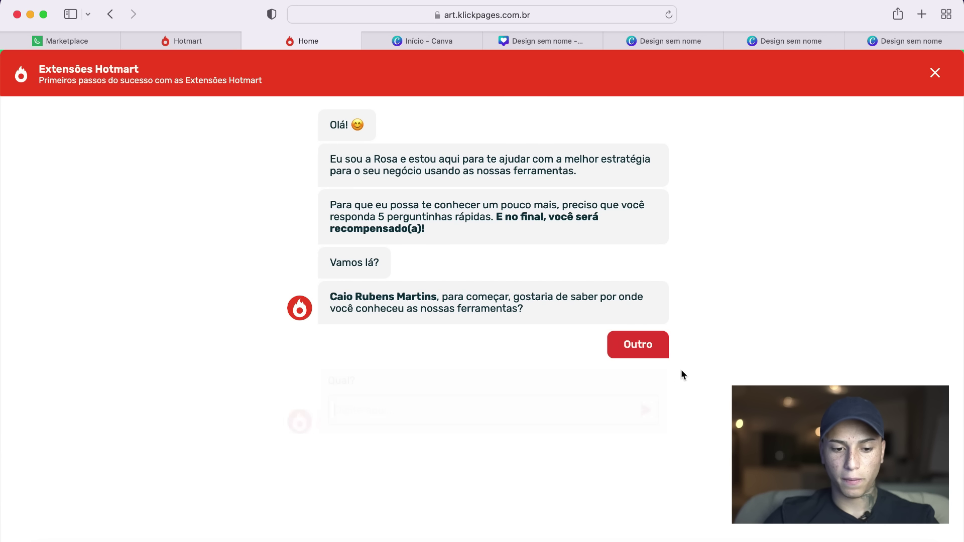
text(dqscxswc)
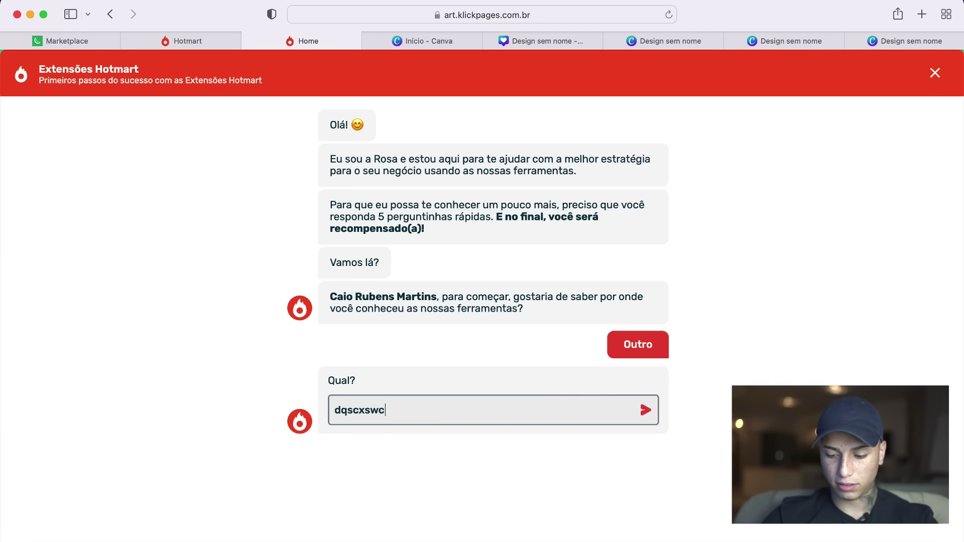
key(Return)
click(934, 73)
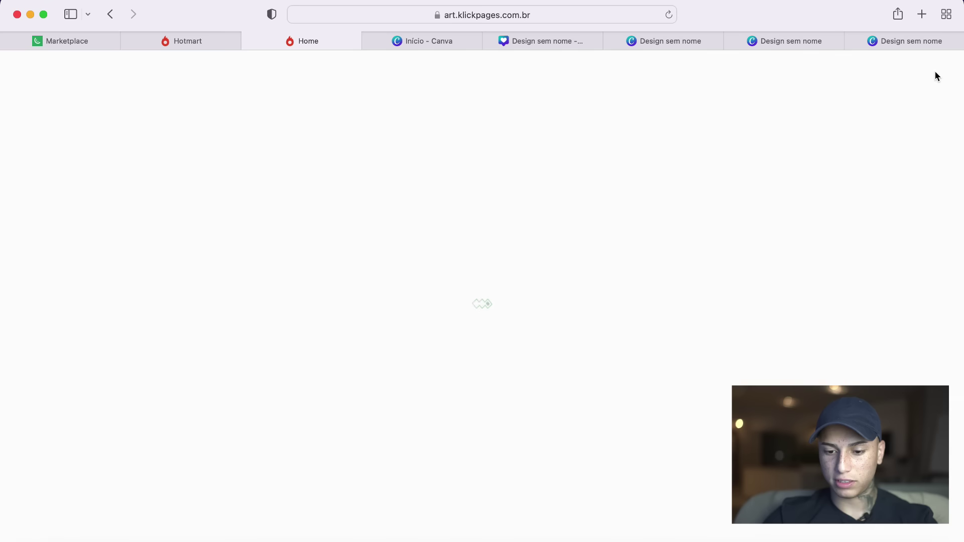
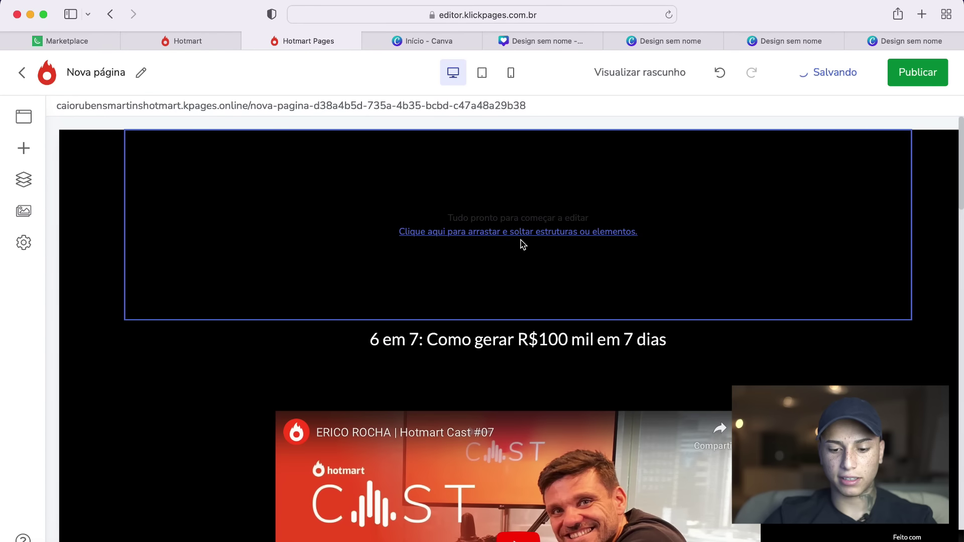
Step: Try to replace the headline above the video with "Mulheres estão"
click(631, 262)
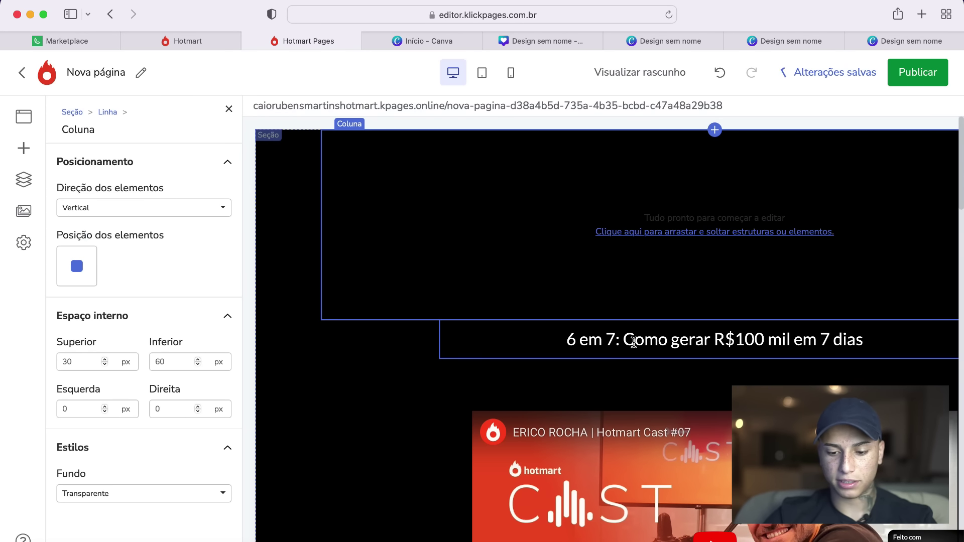
click(633, 341)
triple_click(662, 337)
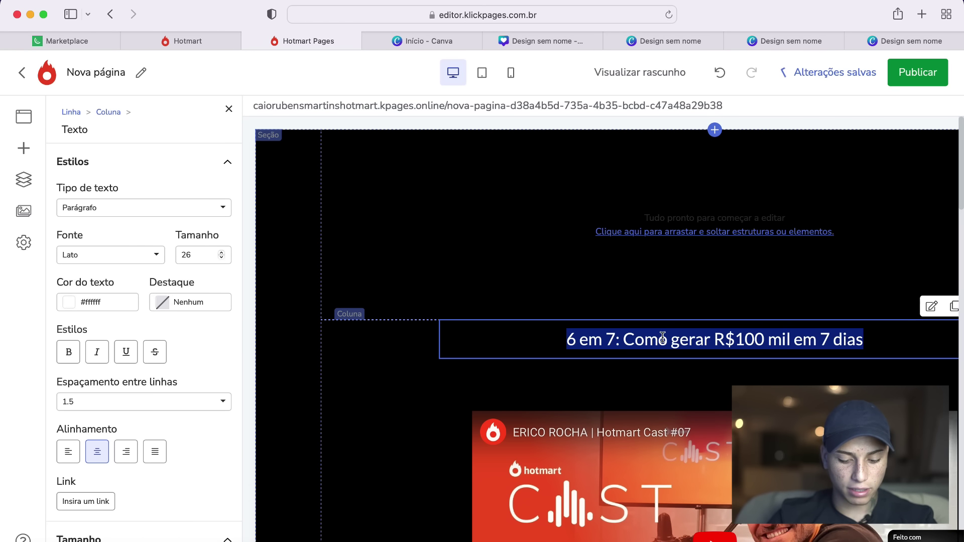
text(Mulheres)
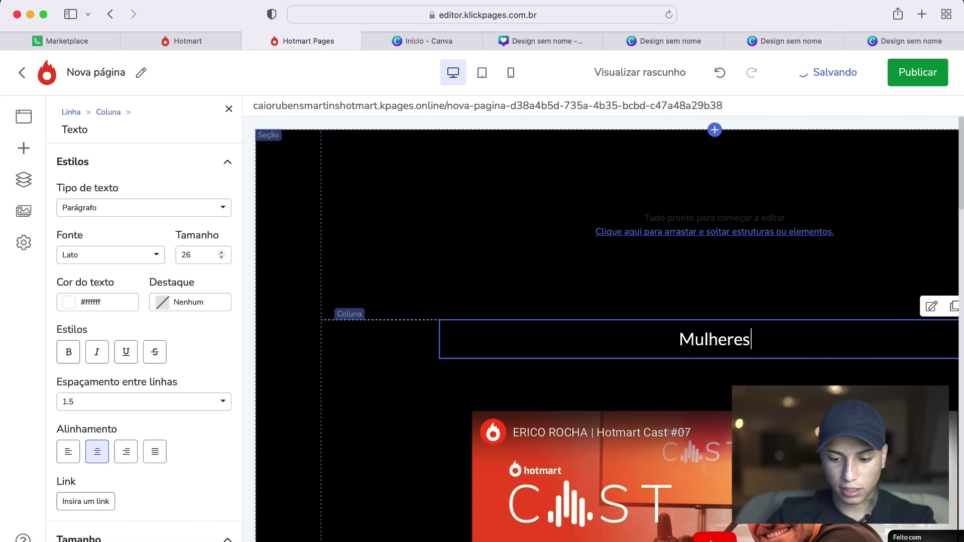
text( est)
text(ão)
Step: Undo the headline edits back to "Mulheres est", retrying the next letter once
key(super+z)
scroll(831, 341, up, 10)
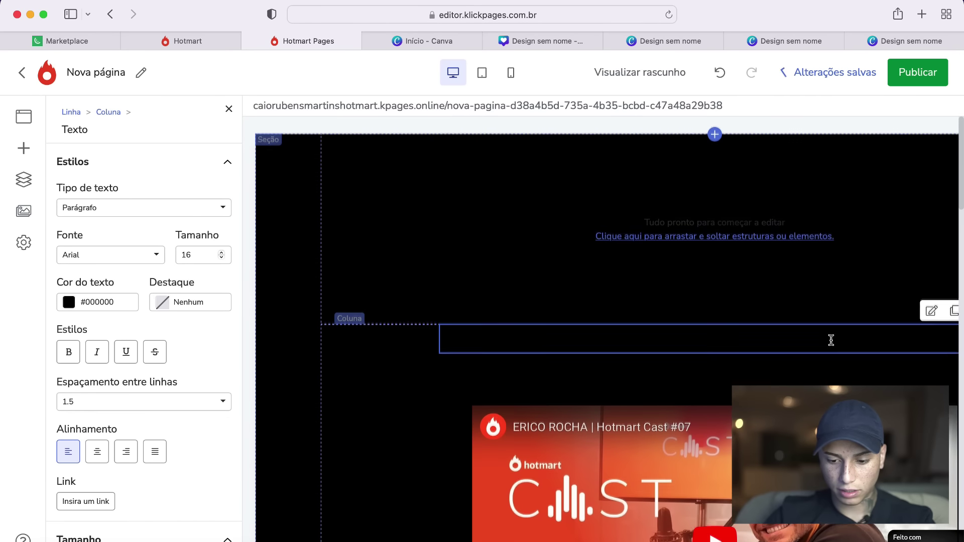
key(super+z)
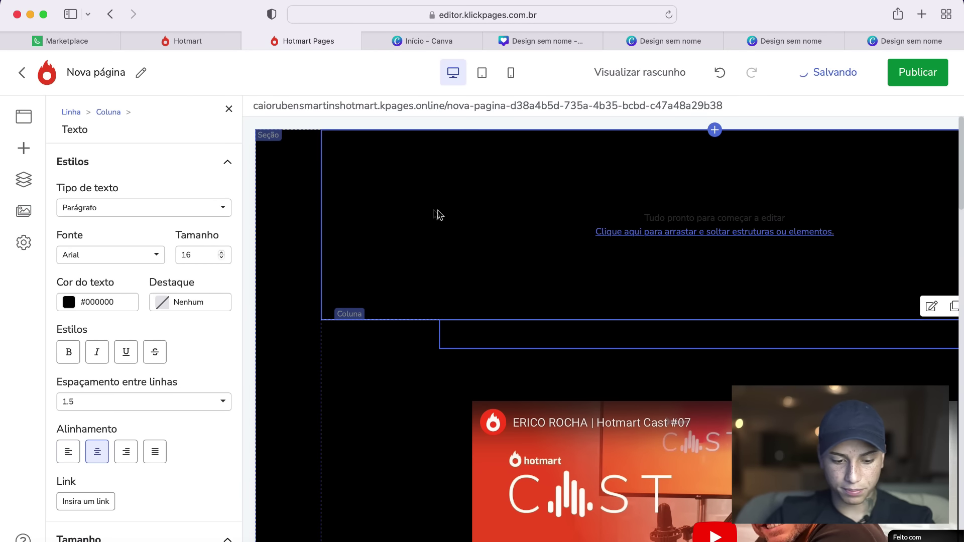
click(718, 74)
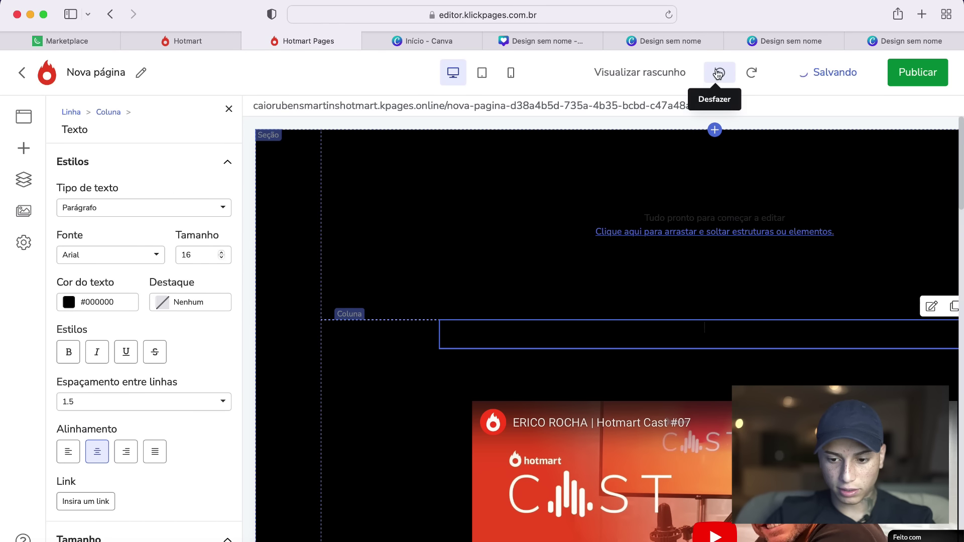
click(717, 74)
click(718, 74)
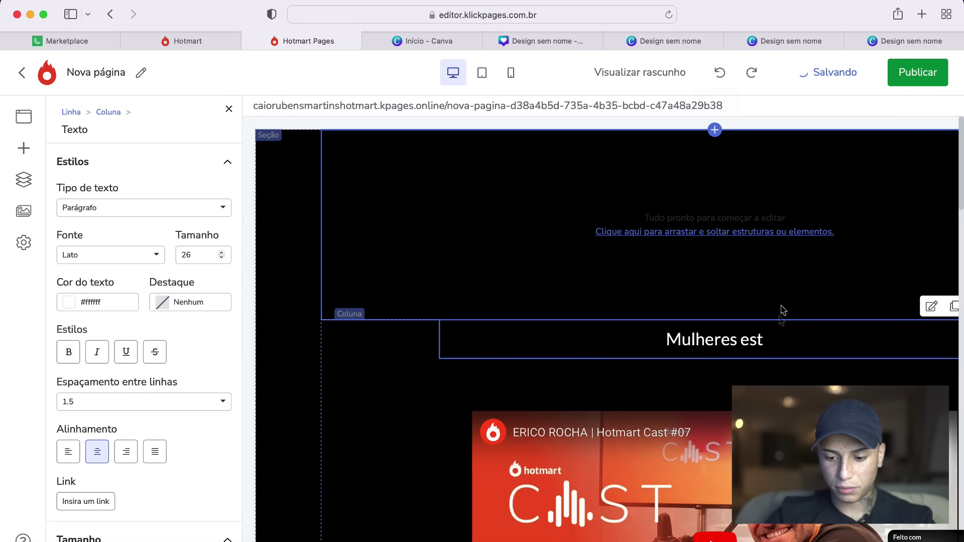
text(a)
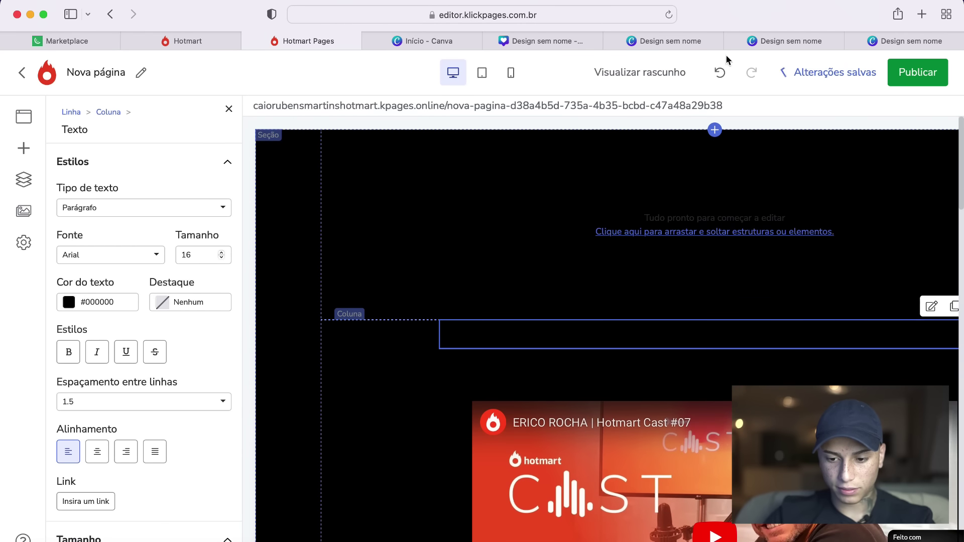
click(720, 73)
Step: Try to complete the headline as "Mulheres estão", and cut it back to "Mulheres"
click(771, 339)
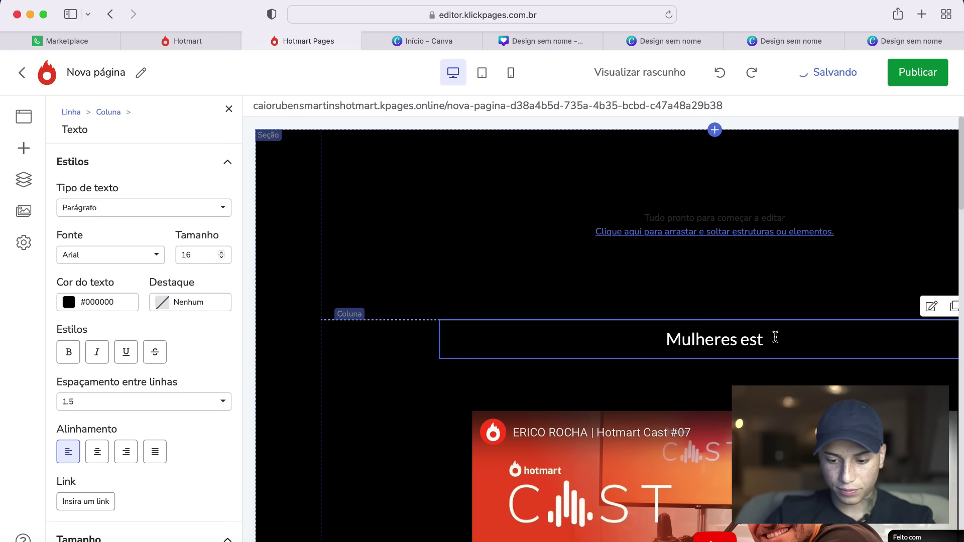
text(ão)
key(BackSpace)
key(BackSpace)
key(BackSpace)
key(BackSpace)
key(BackSpace)
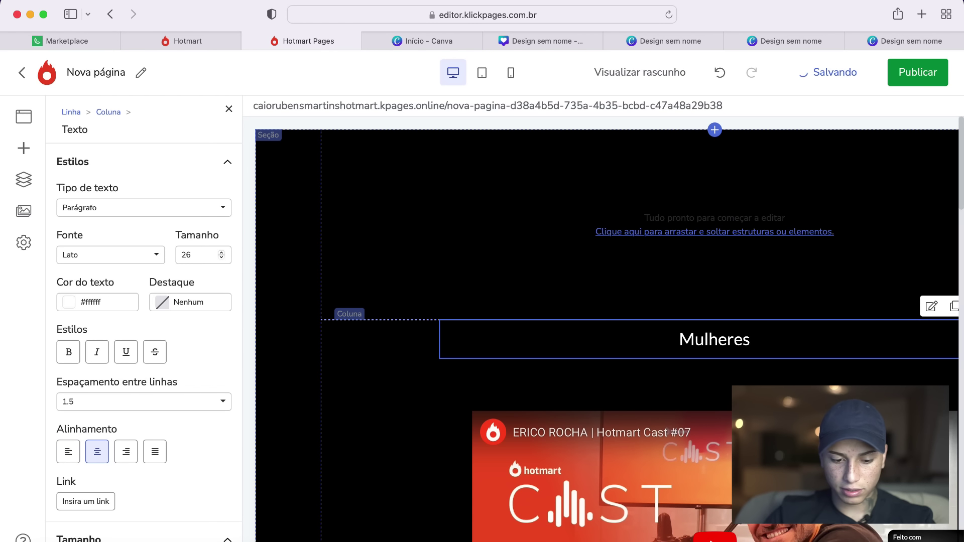
Step: Try to retype the headline above the video, and clear its text
triple_click(742, 340)
text(MUlhes)
key(BackSpace)
key(BackSpace)
key(BackSpace)
key(BackSpace)
key(BackSpace)
key(BackSpace)
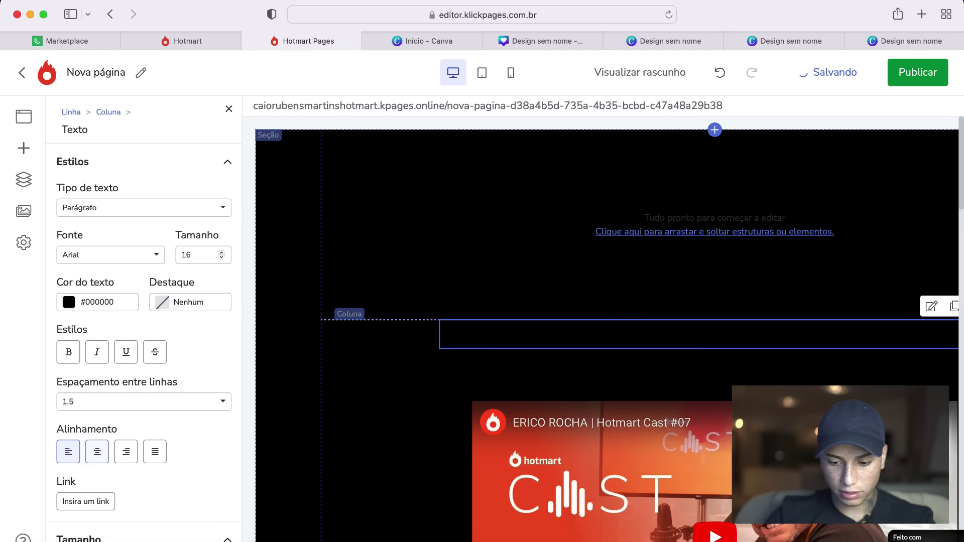
key(BackSpace)
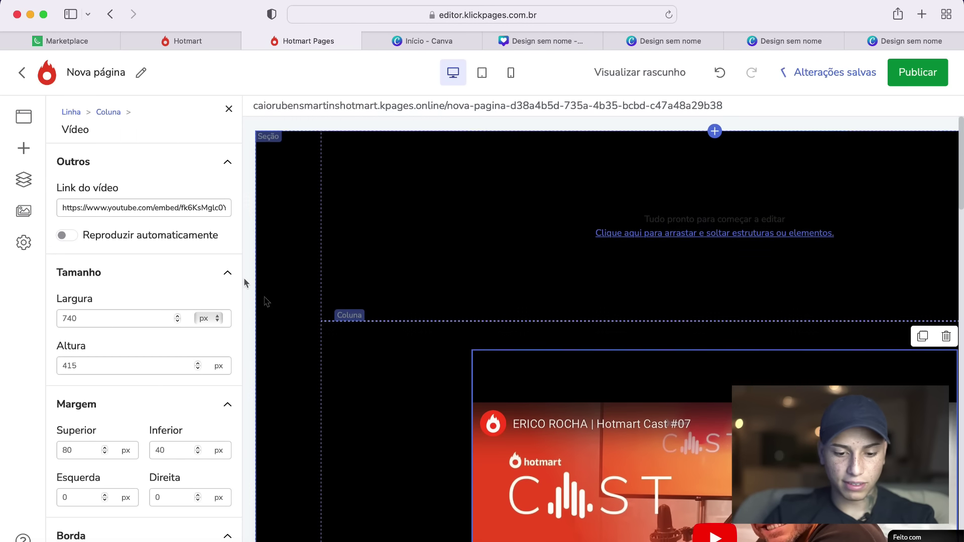
Step: Undo the last two headline edits and reselect the headline above the video
click(294, 276)
click(583, 239)
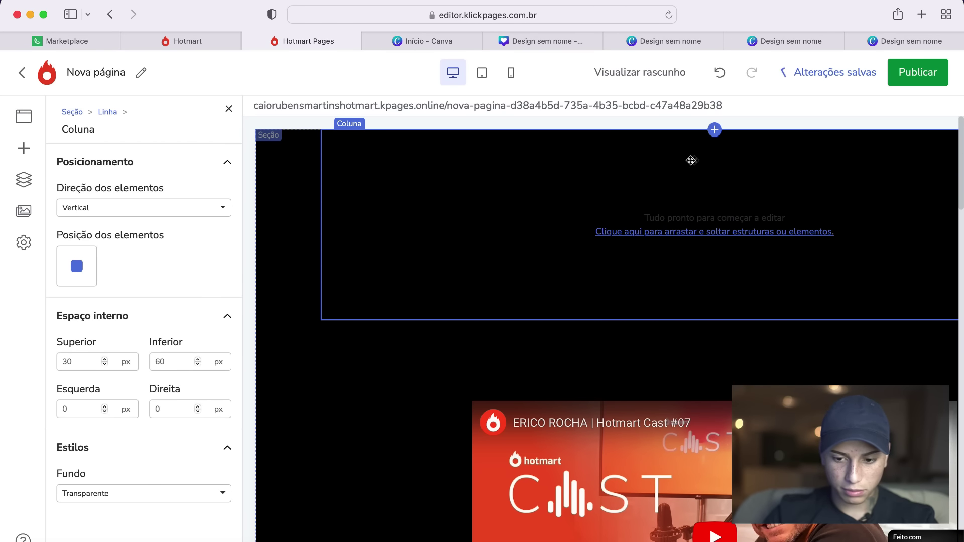
click(723, 75)
click(725, 78)
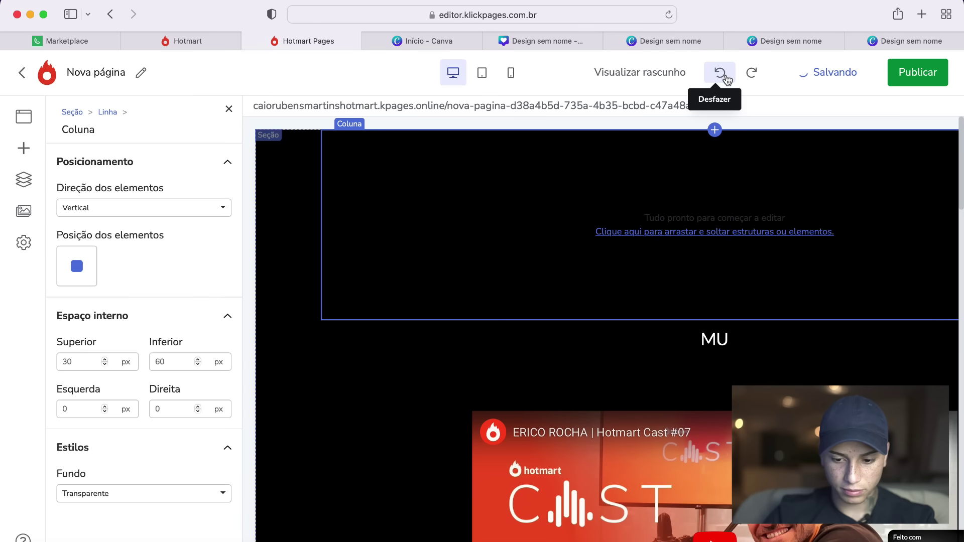
click(730, 335)
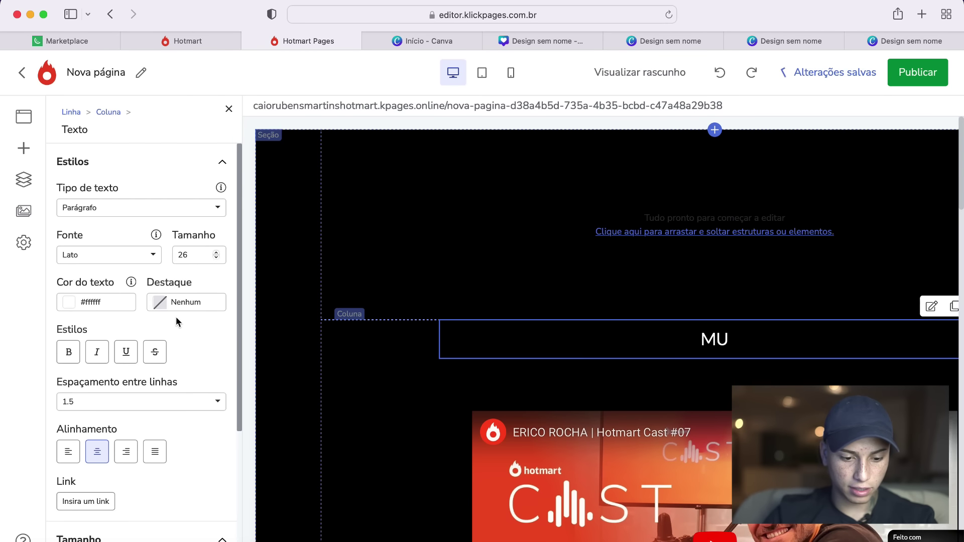
scroll(176, 318, down, 4)
scroll(175, 317, up, 4)
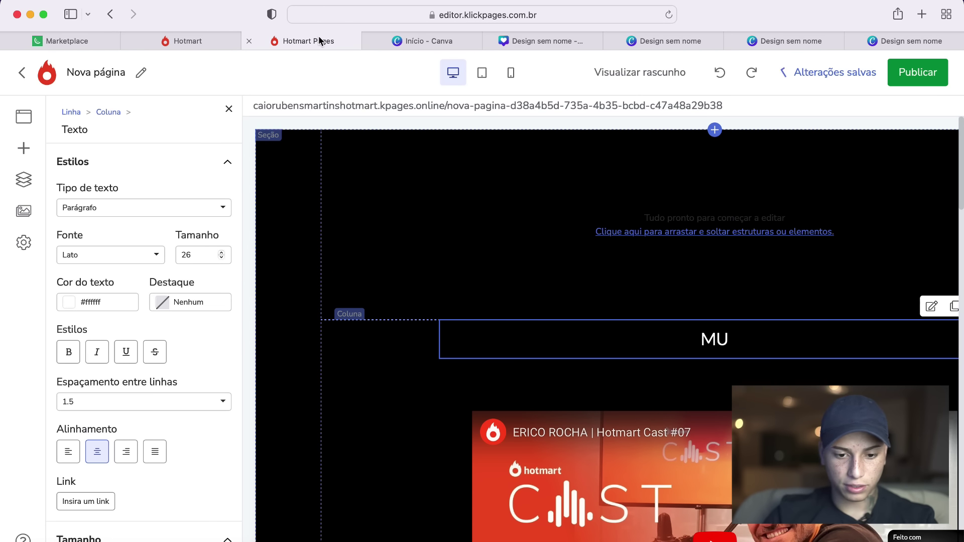
click(397, 42)
click(321, 42)
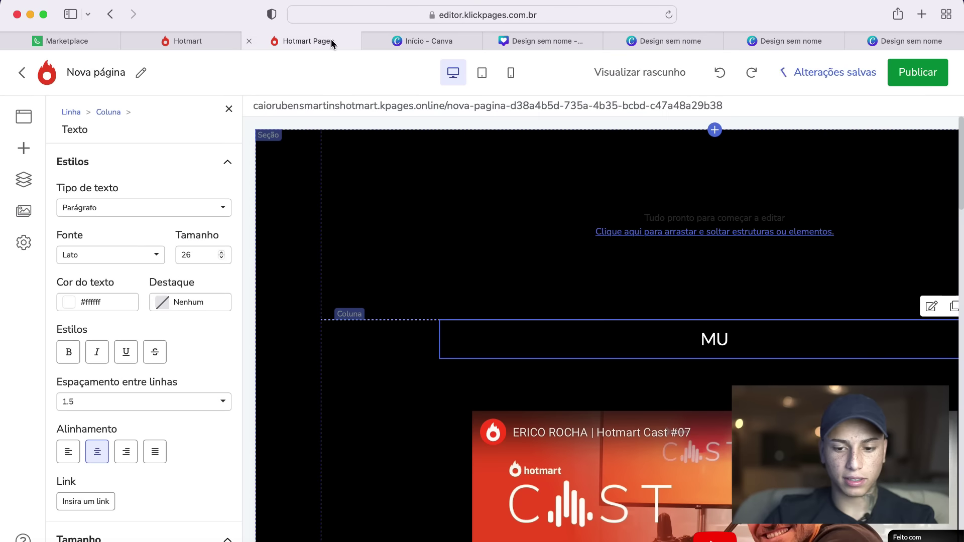
Step: Write "Mulheres estao ganhando de 300 a 600 reais por dia com apenas o celular" in a new browser tab's address field and copy it
click(923, 14)
text(Mulhe)
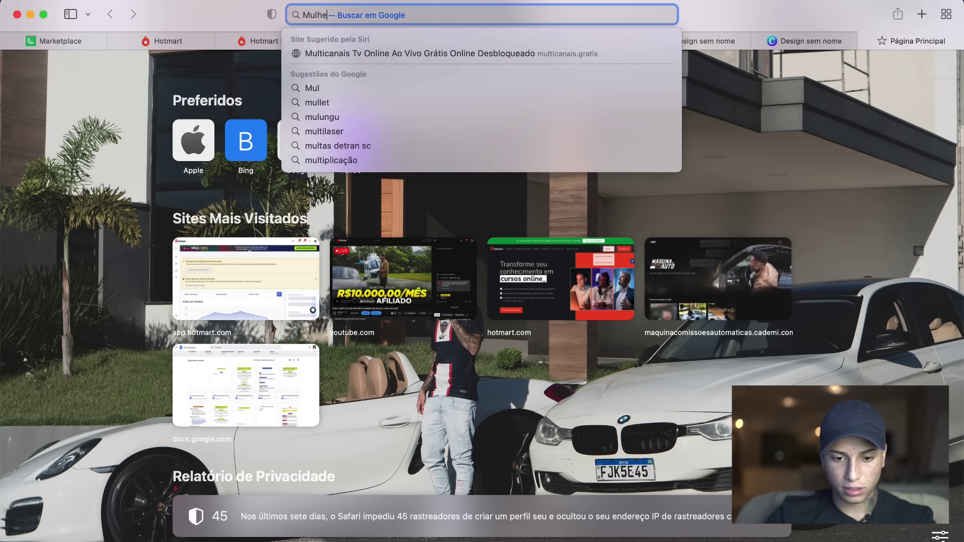
text(res esta)
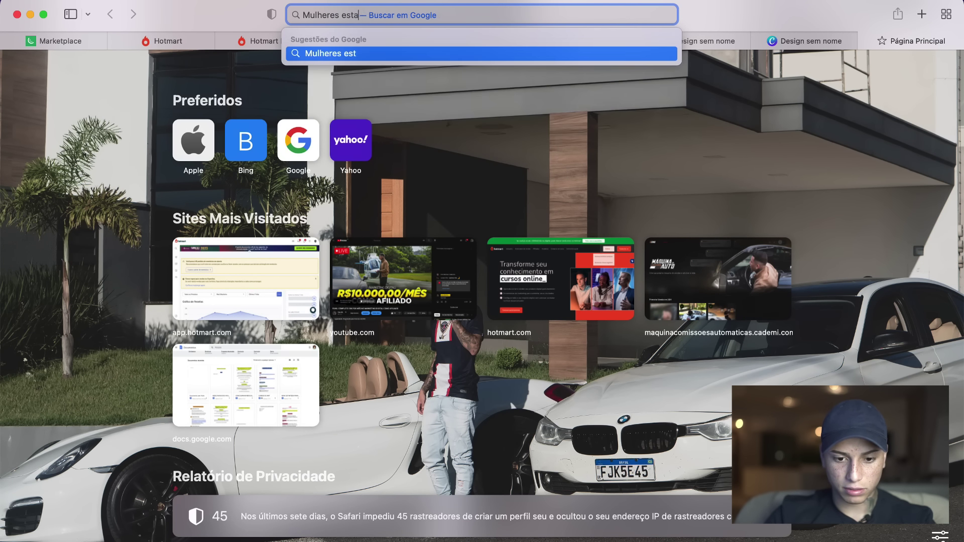
text(o ganhando de 300 a 600 reais por dia co)
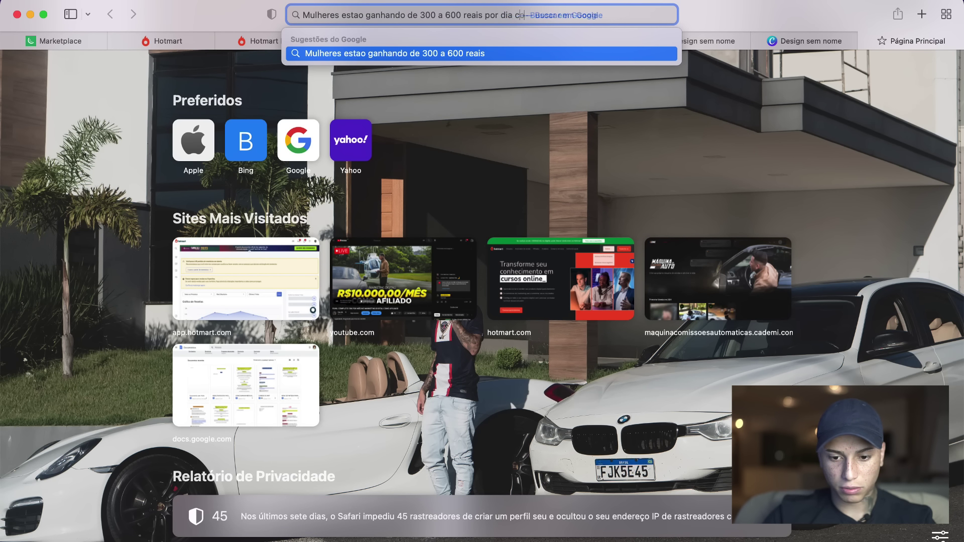
text(m apenas)
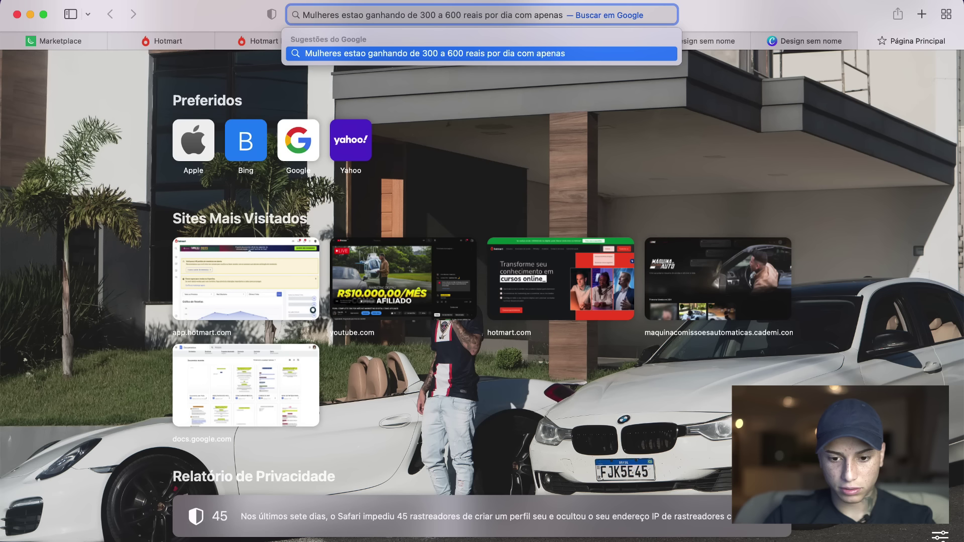
text( o celular)
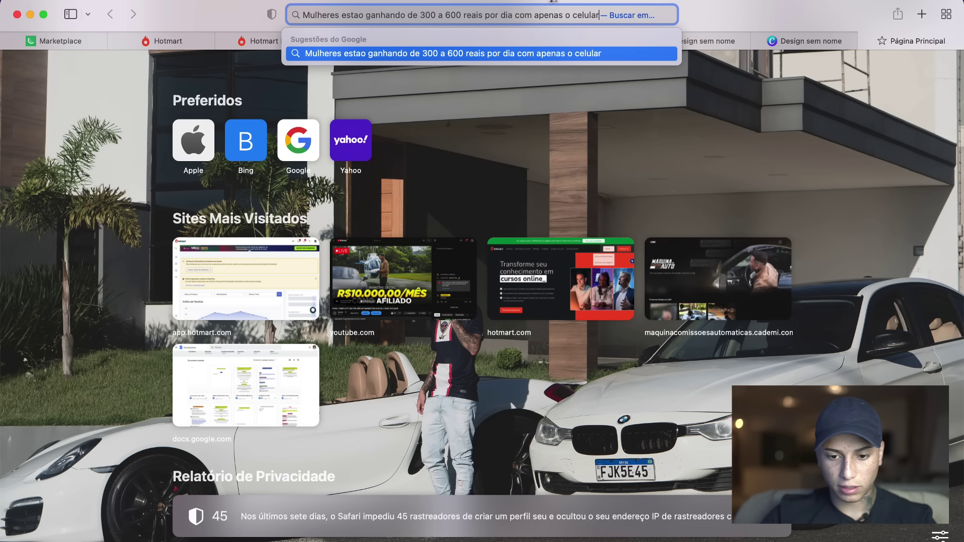
key(super+a)
key(super+c)
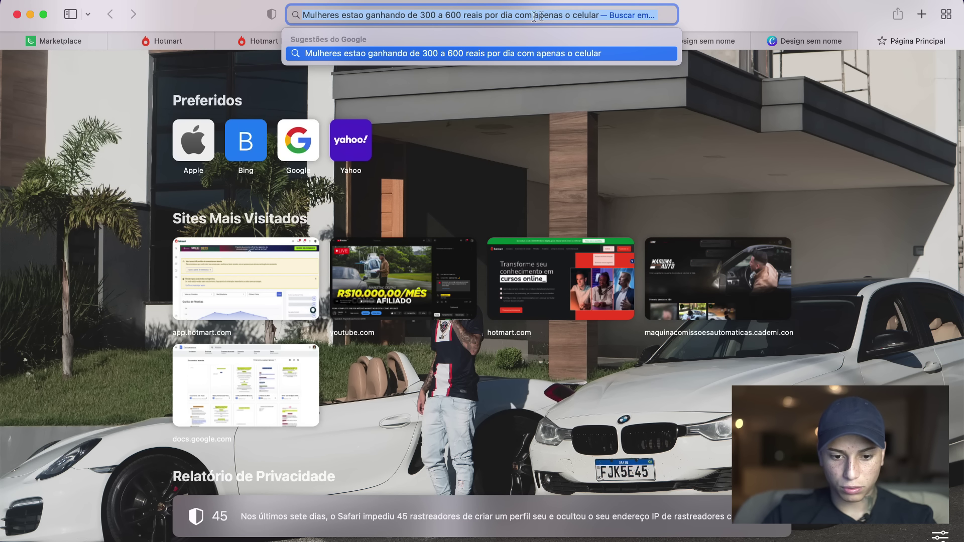
Step: Replace the headline above the video in the Hotmart page editor with the copied sentence
click(715, 44)
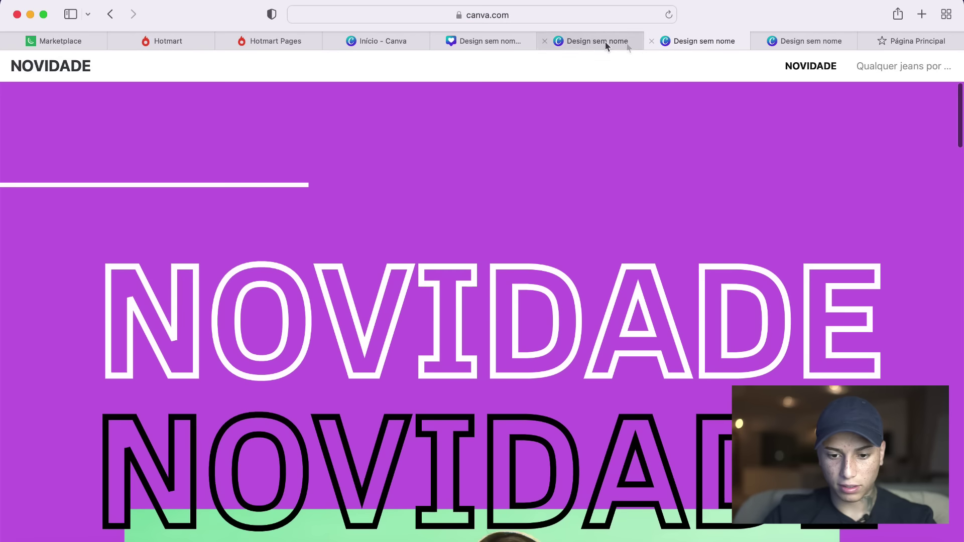
click(240, 40)
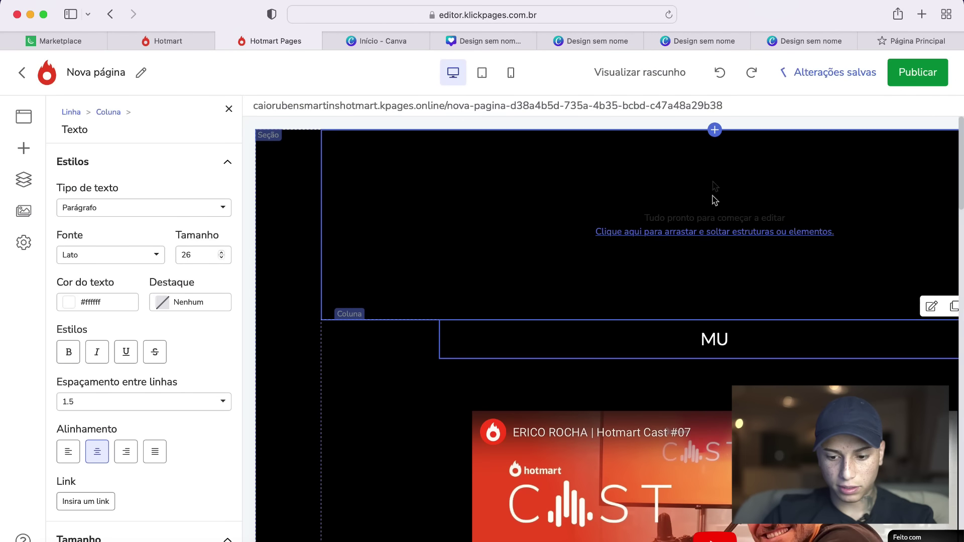
key(BackSpace)
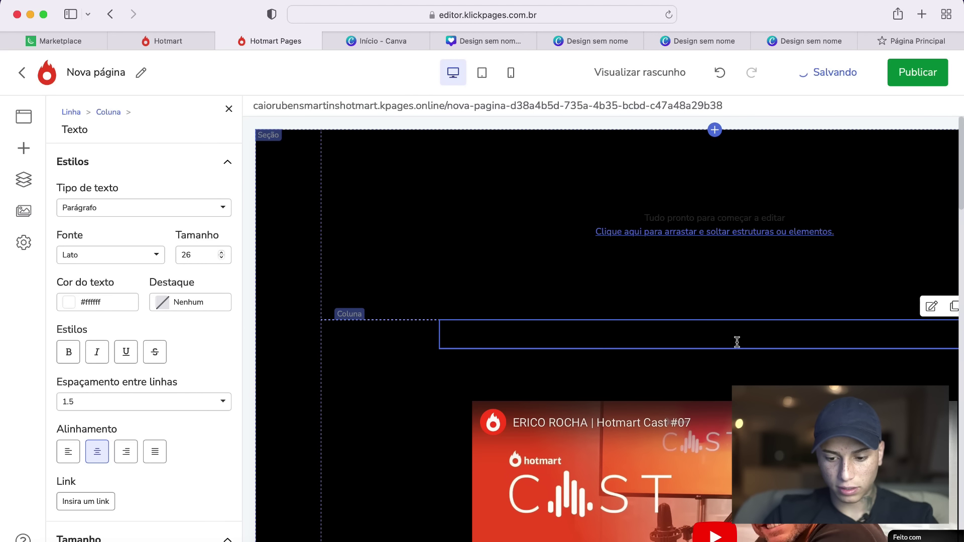
key(super+v)
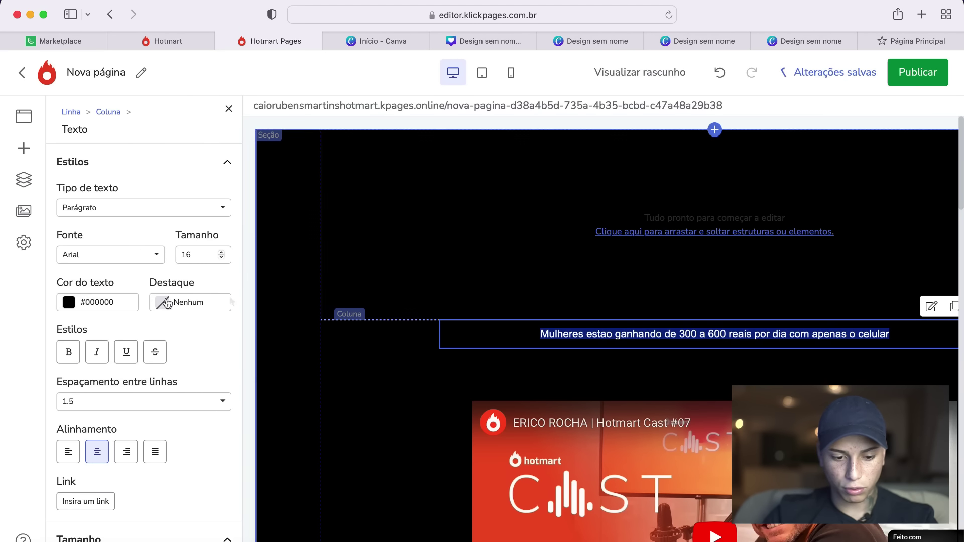
Step: Set the headline's text colour to white, #FFFFFF, and select the whole sentence
click(73, 305)
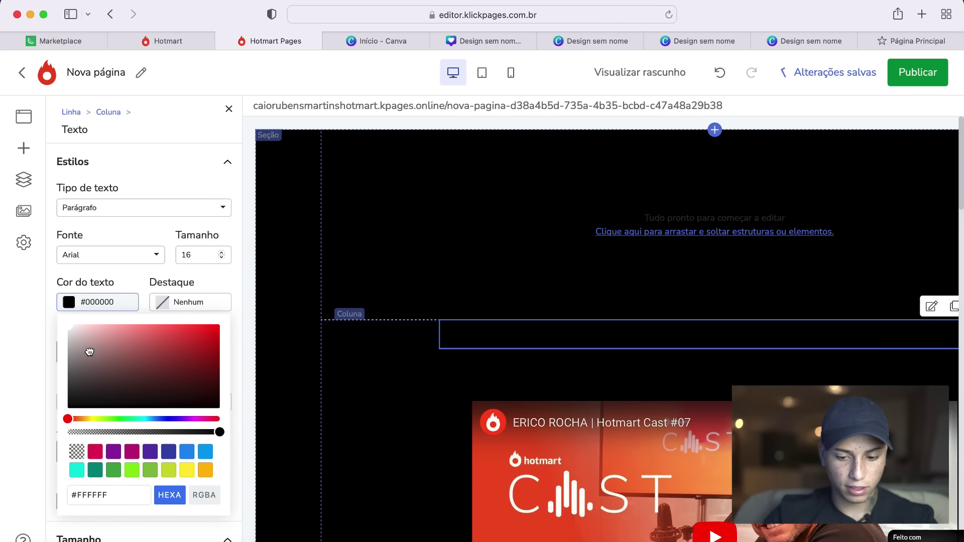
click(69, 325)
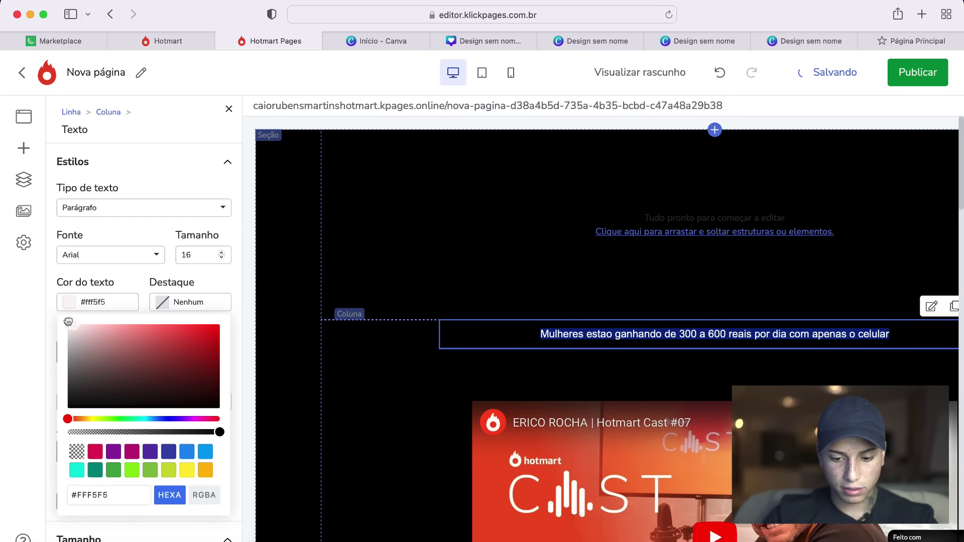
click(557, 331)
drag(897, 333, 532, 335)
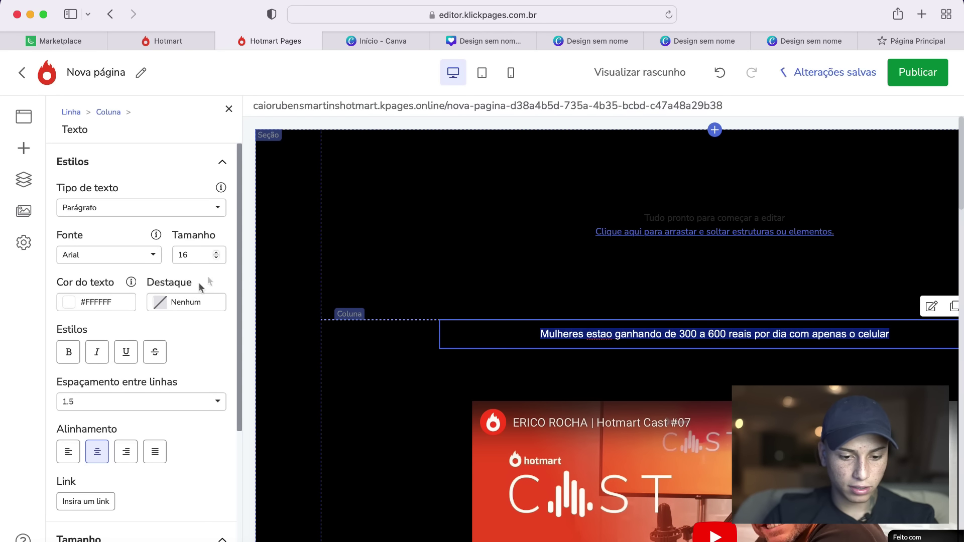
Step: Increase the headline's font size to 28 and deselect the text
click(216, 252)
click(217, 252)
click(216, 253)
click(216, 252)
click(216, 252)
click(216, 253)
click(216, 253)
click(216, 253)
click(216, 252)
click(216, 252)
click(216, 252)
click(217, 252)
click(217, 253)
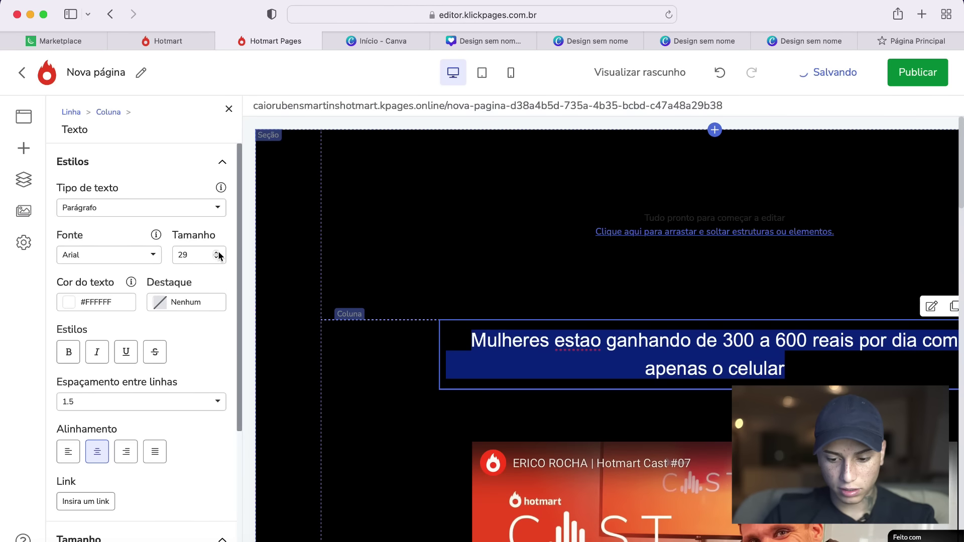
click(216, 252)
click(217, 253)
click(217, 253)
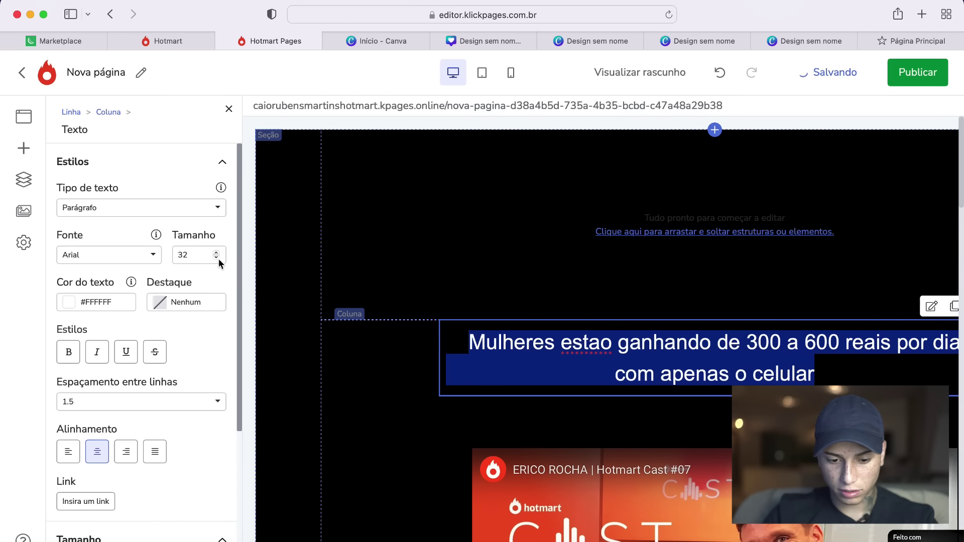
click(218, 258)
click(218, 258)
click(218, 258)
click(218, 258)
click(287, 373)
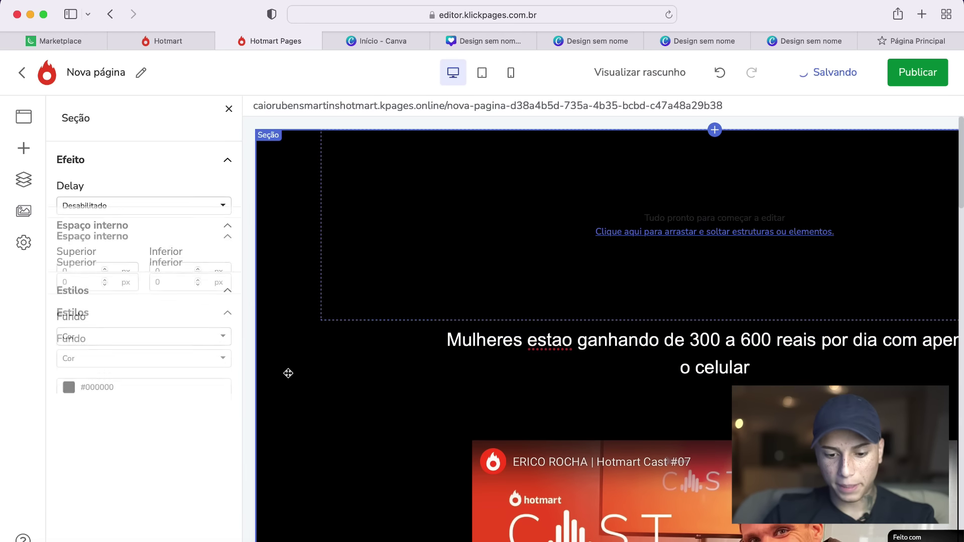
Step: Review the headline and video area, and inspect the video block's link setting
scroll(288, 373, down, 5)
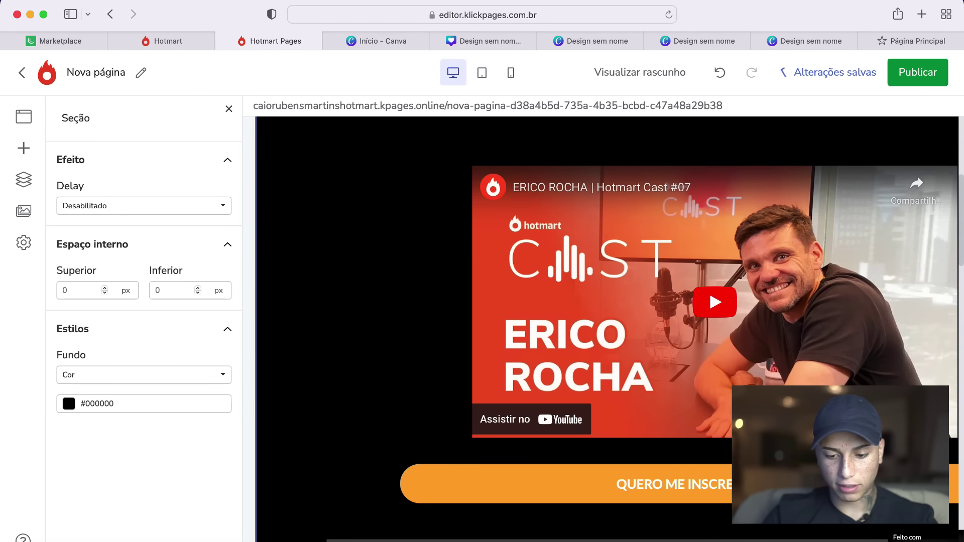
scroll(600, 329, right, 1)
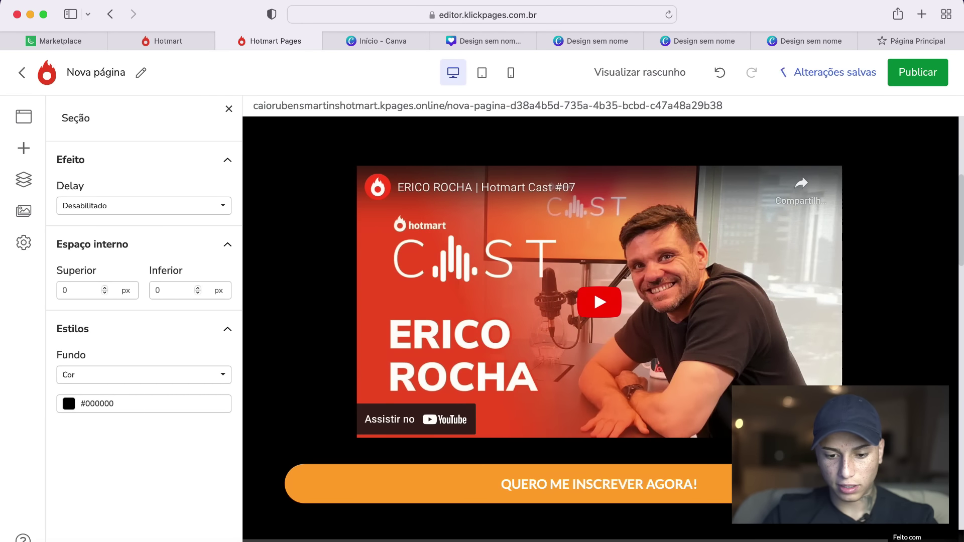
scroll(476, 344, up, 5)
scroll(645, 338, down, 5)
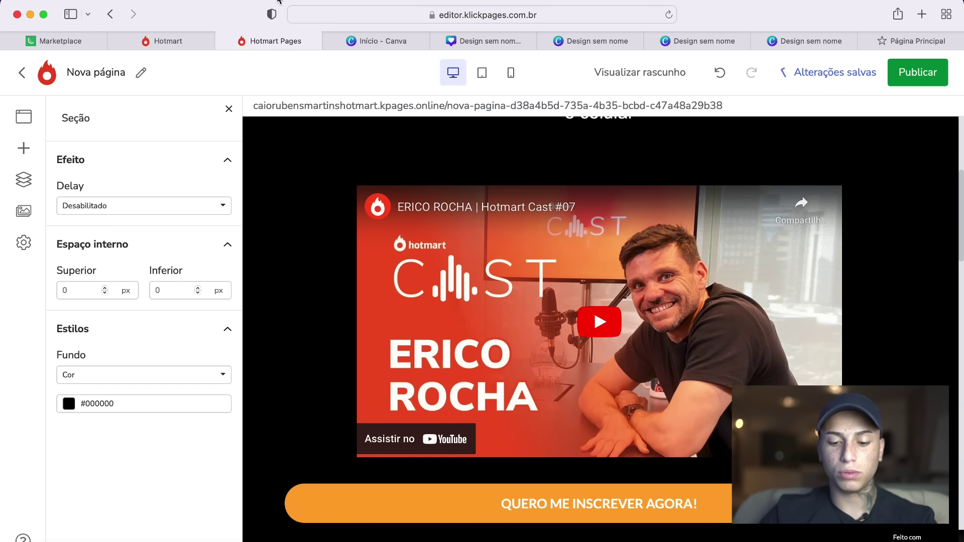
click(759, 299)
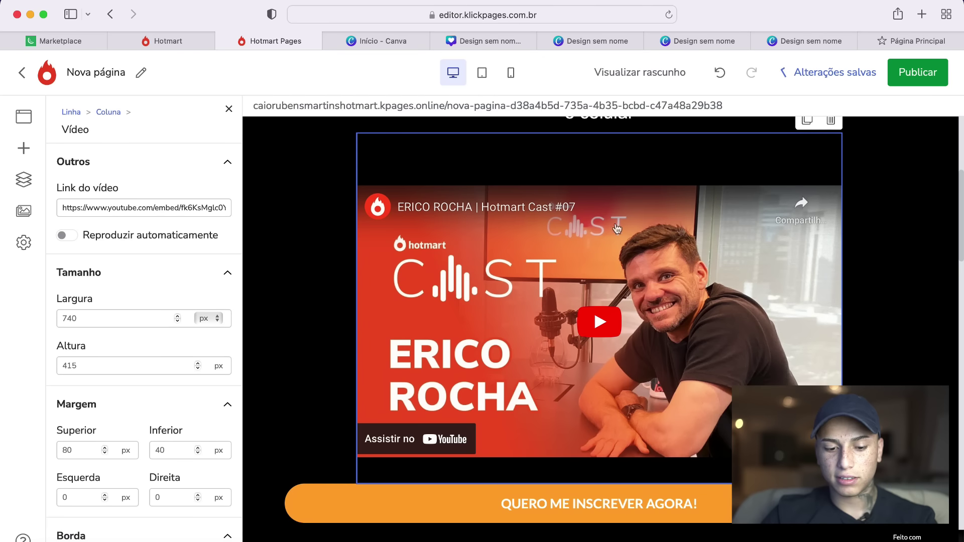
triple_click(179, 209)
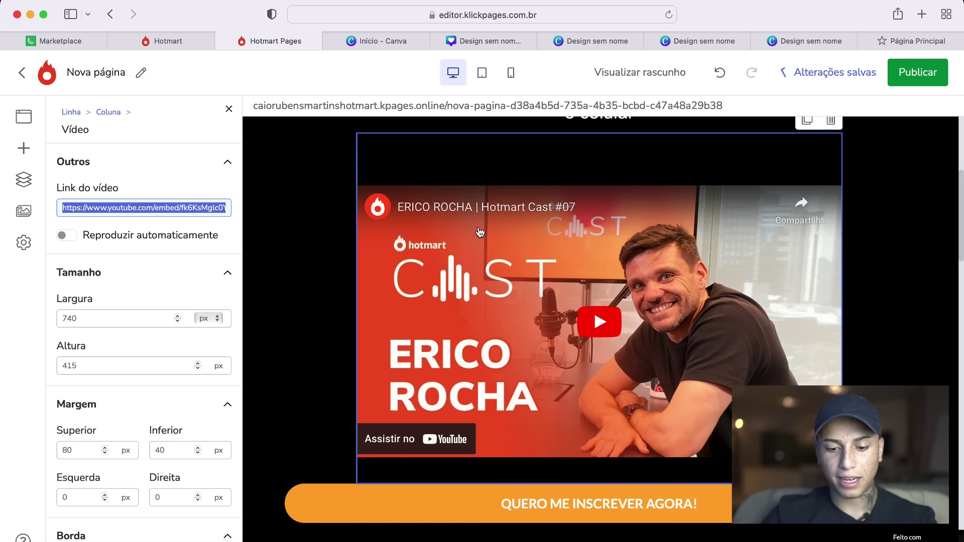
click(295, 254)
Step: Open the settings of the orange "QUERO ME INSCREVER AGORA!" button below the video
scroll(294, 254, down, 5)
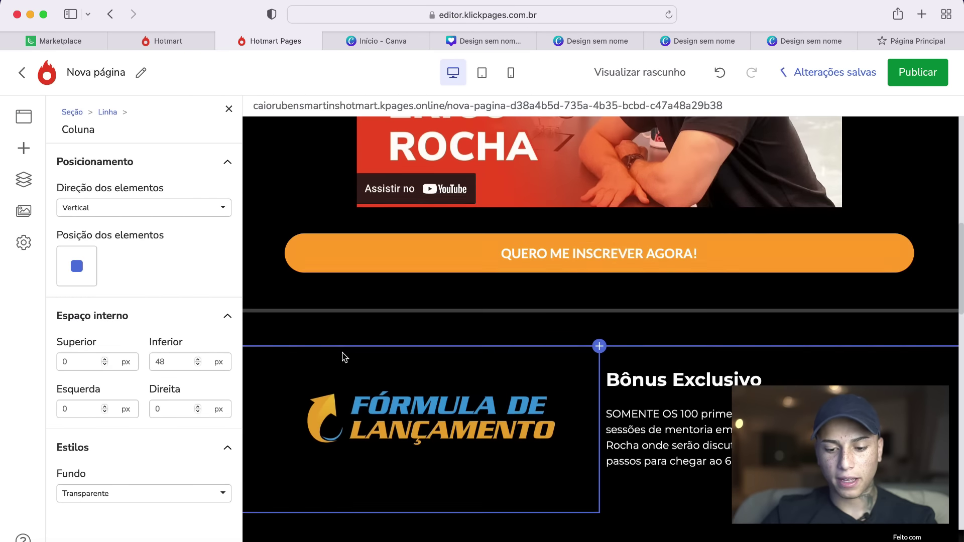
scroll(452, 359, up, 2)
click(618, 333)
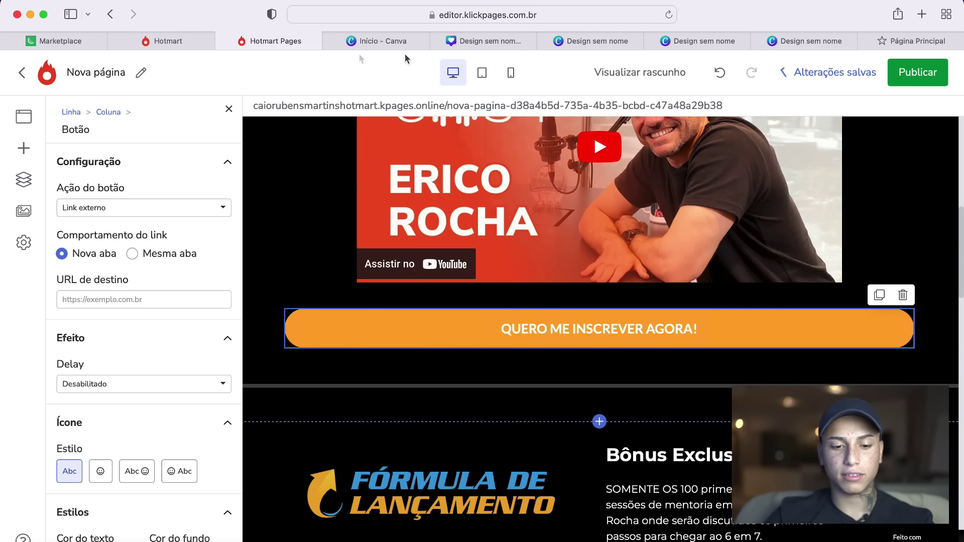
Step: Copy the sales page link of Mulher Empreendedora Digital from the Kiwify marketplace, close its details, and return to the Hotmart page editor
click(65, 42)
click(330, 343)
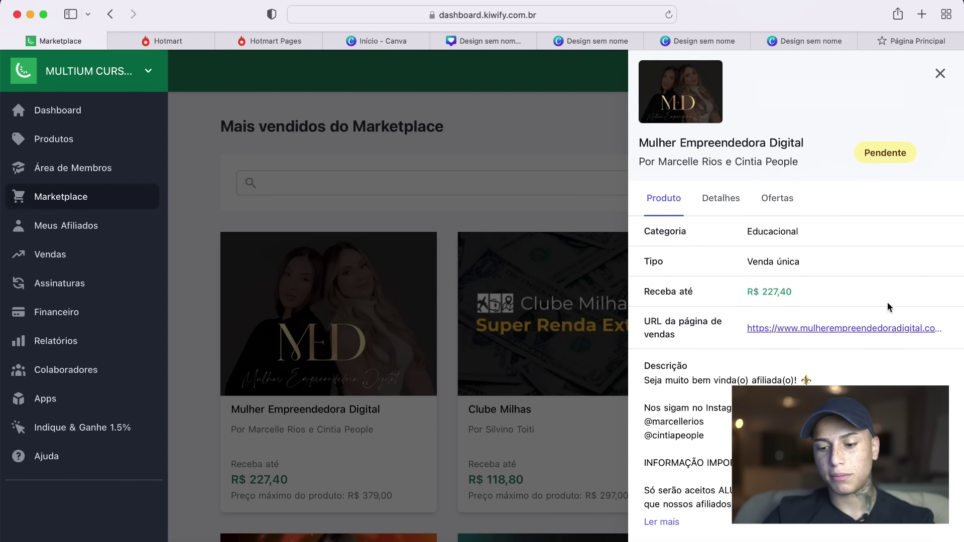
right_click(863, 332)
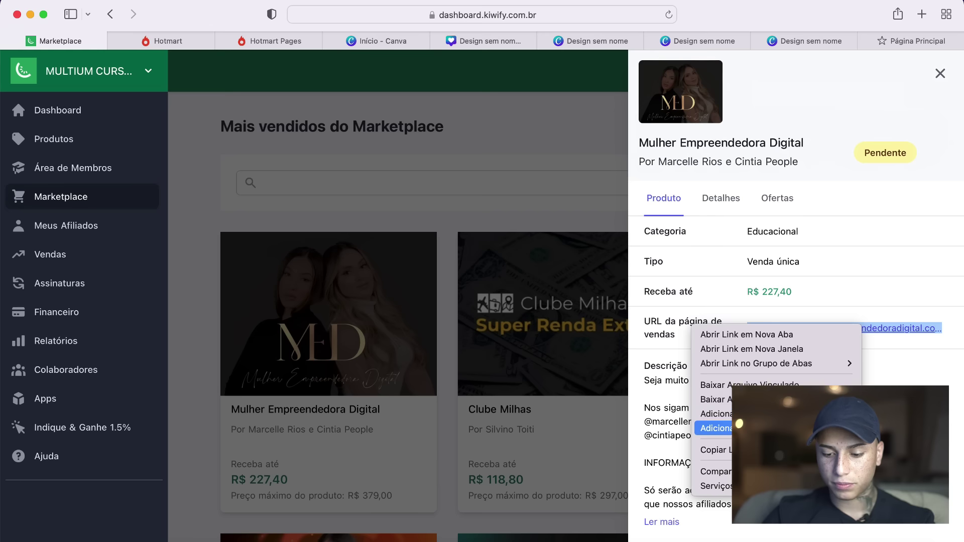
click(743, 450)
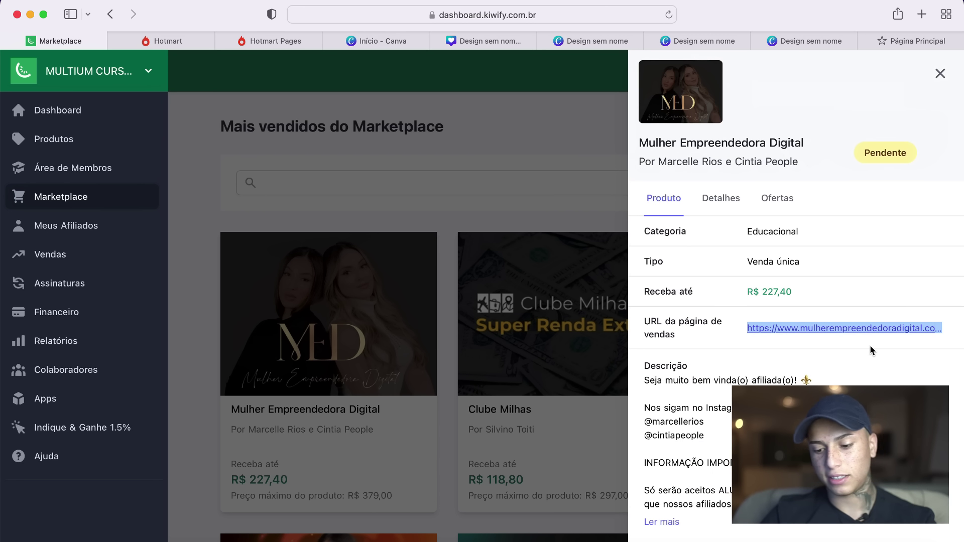
click(870, 152)
click(323, 214)
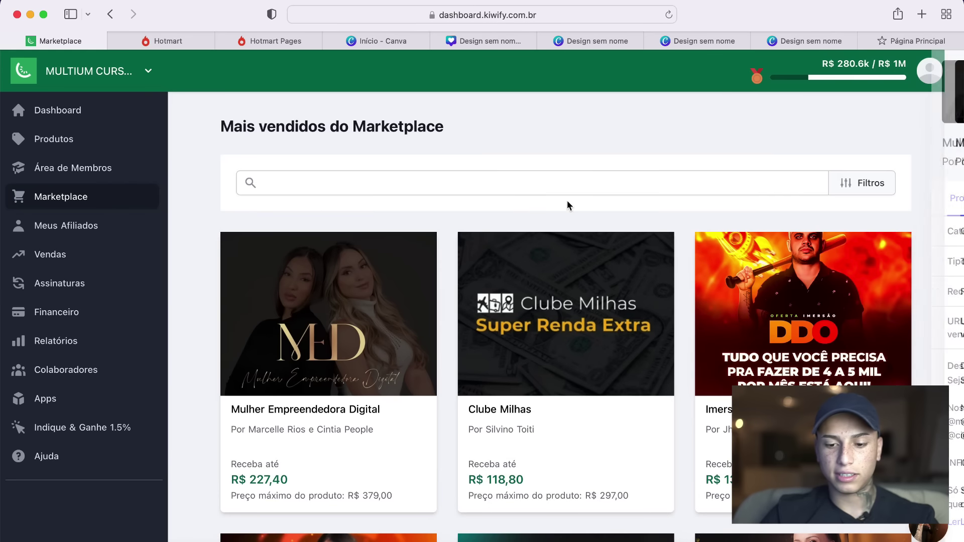
click(275, 46)
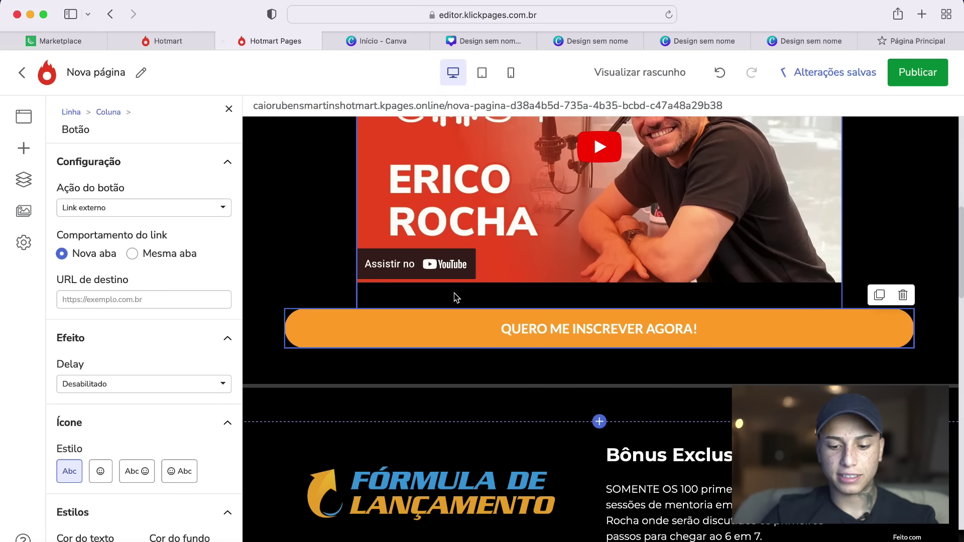
click(131, 208)
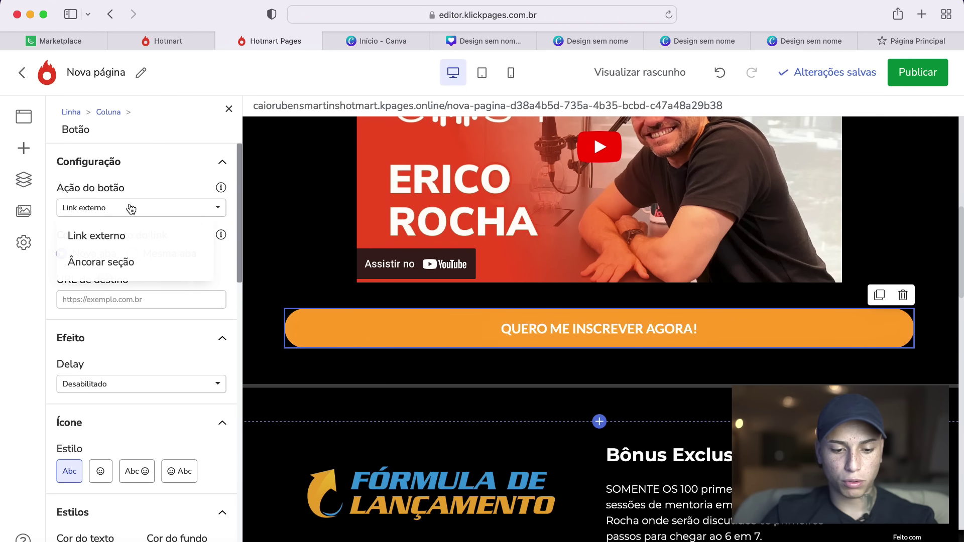
click(130, 300)
key(super+v)
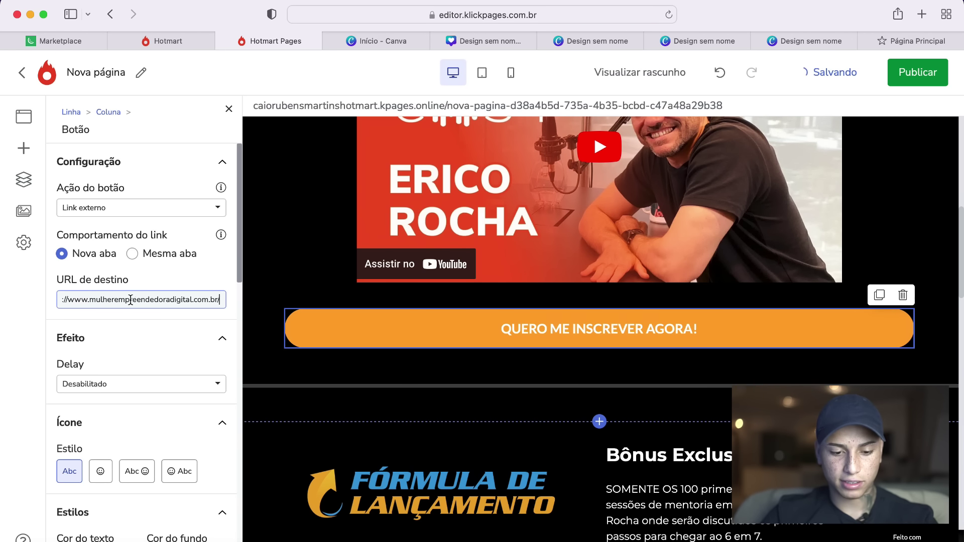
click(182, 346)
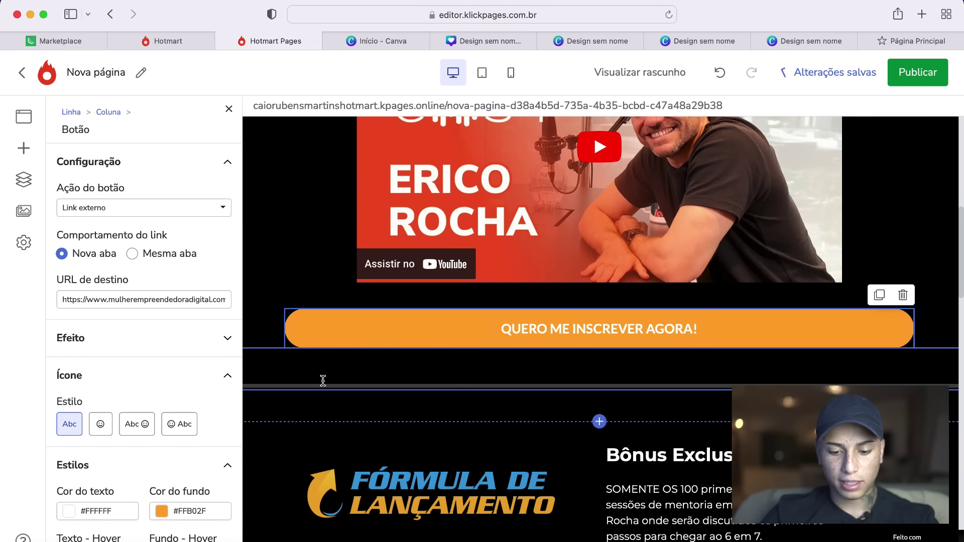
Step: Review the bonus, 30-day guarantee and presenter sections below the linked button, and inspect the column settings of the bonus and guarantee sections
click(434, 413)
click(440, 414)
scroll(440, 414, down, 5)
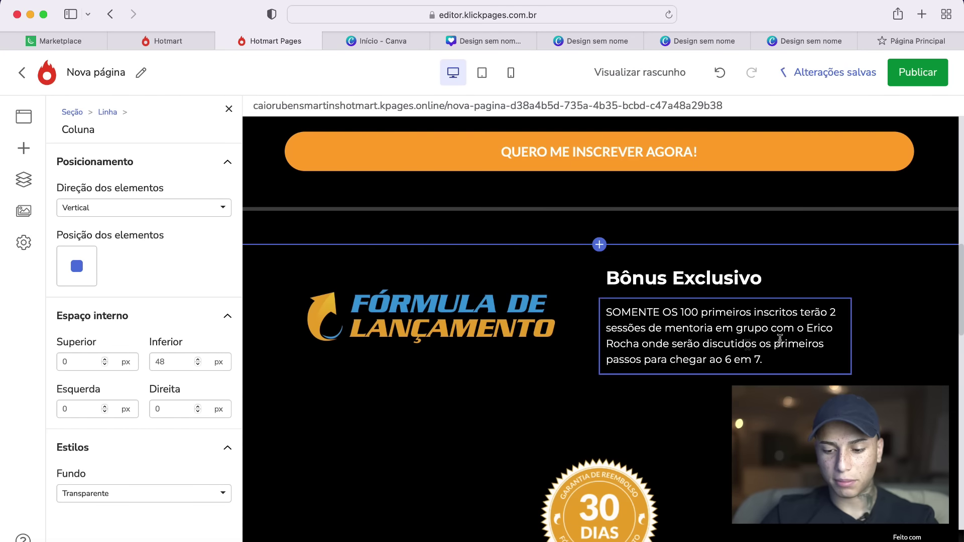
click(913, 281)
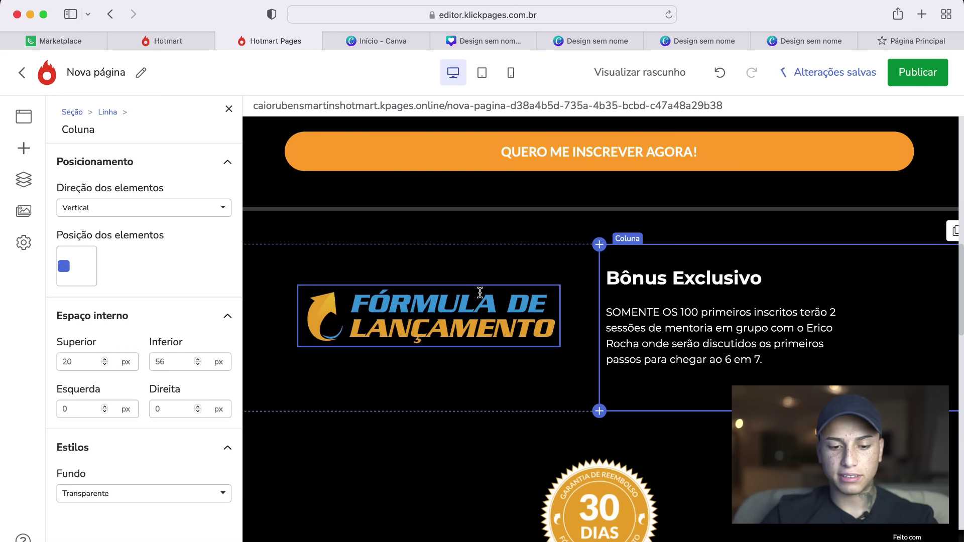
scroll(480, 292, up, 8)
scroll(480, 293, down, 20)
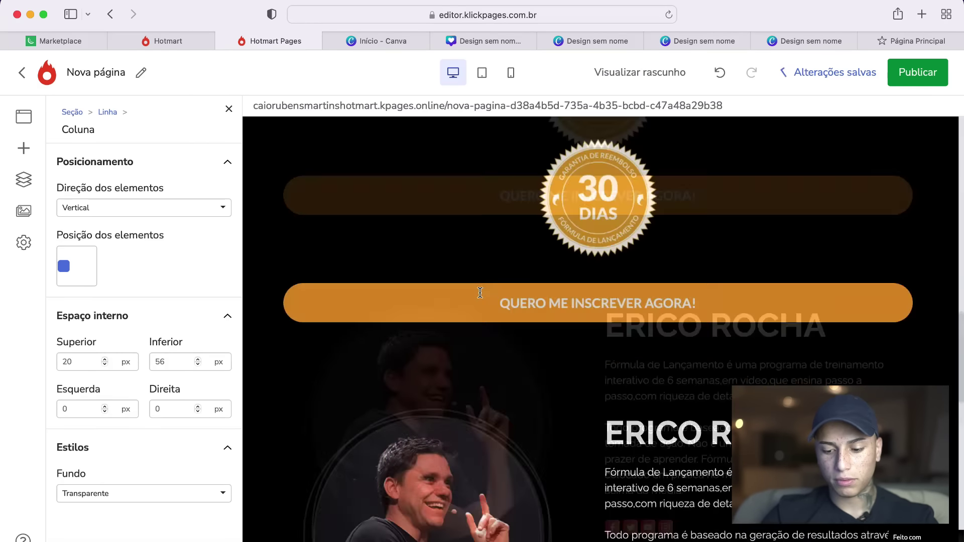
scroll(480, 293, up, 20)
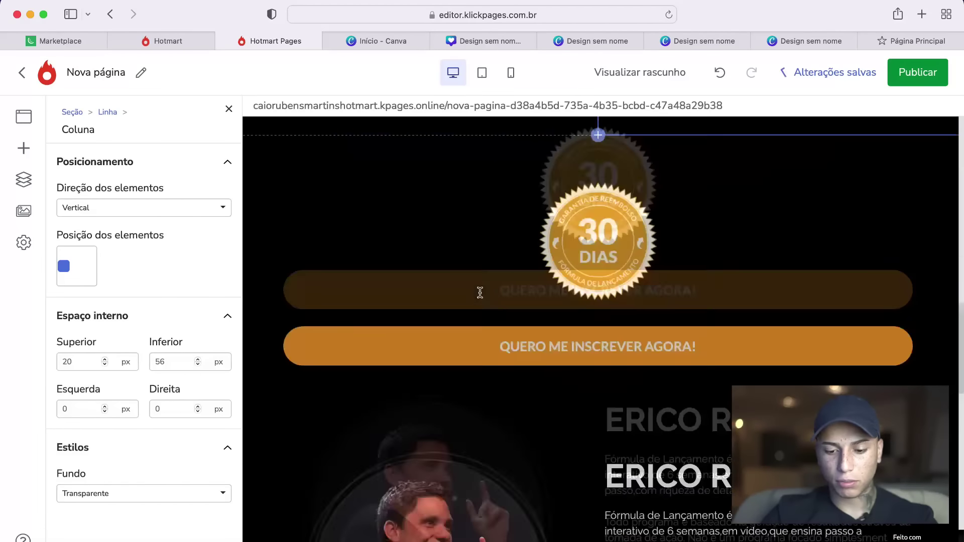
click(479, 292)
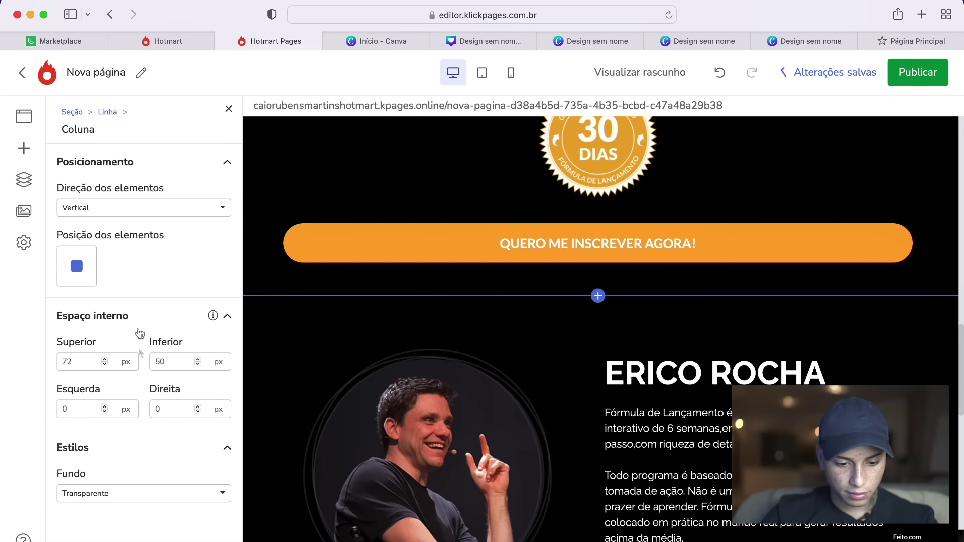
scroll(439, 308, up, 4)
right_click(437, 307)
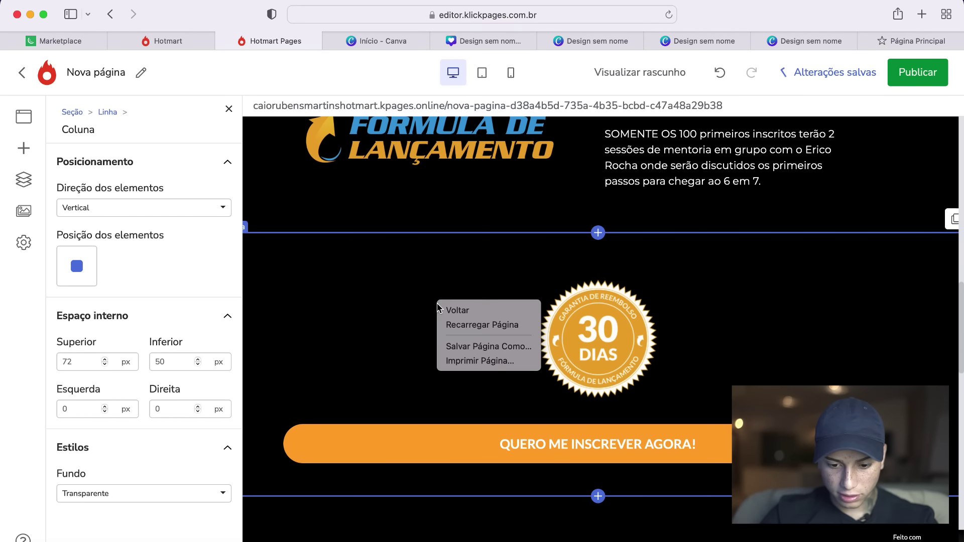
right_click(374, 293)
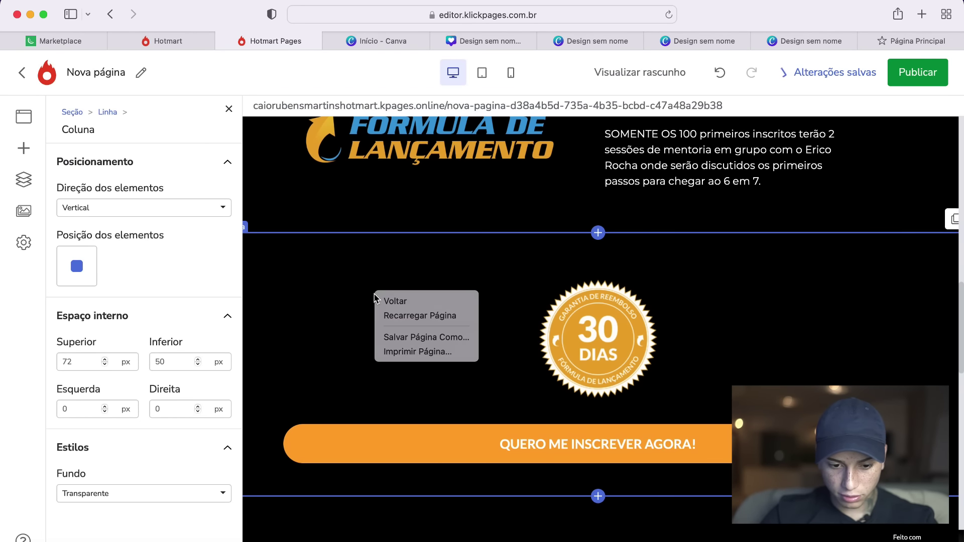
click(598, 233)
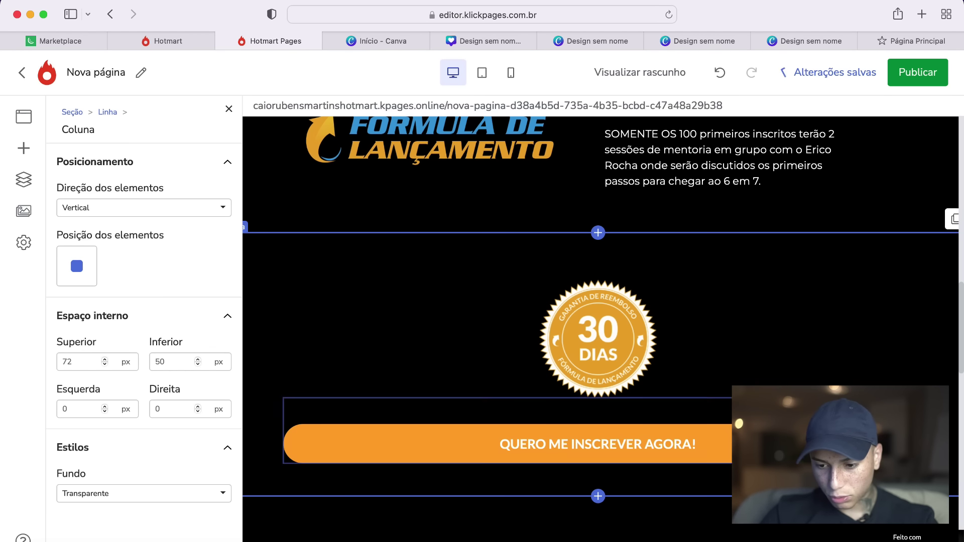
Step: Check the page from the guarantee section back up to the headline and publish it
scroll(652, 441, up, 5)
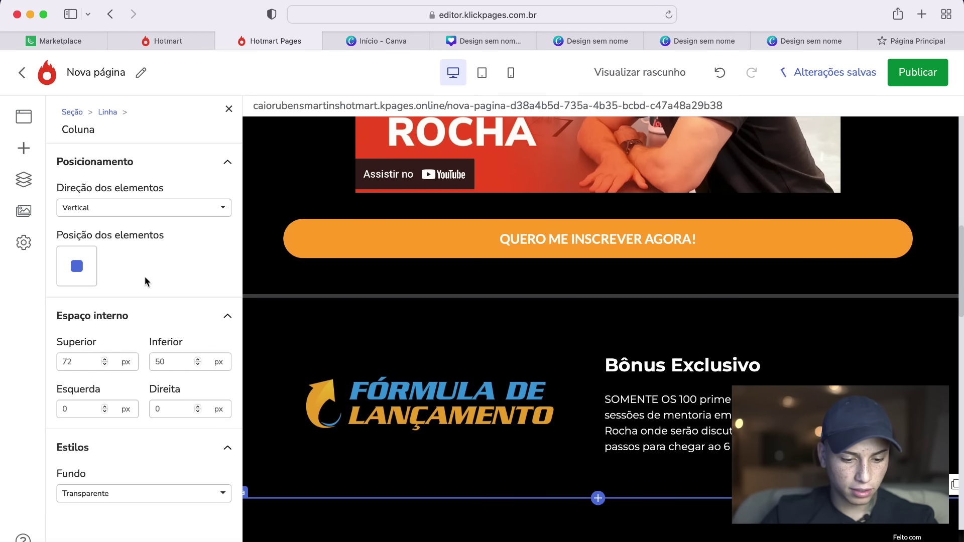
scroll(604, 413, up, 10)
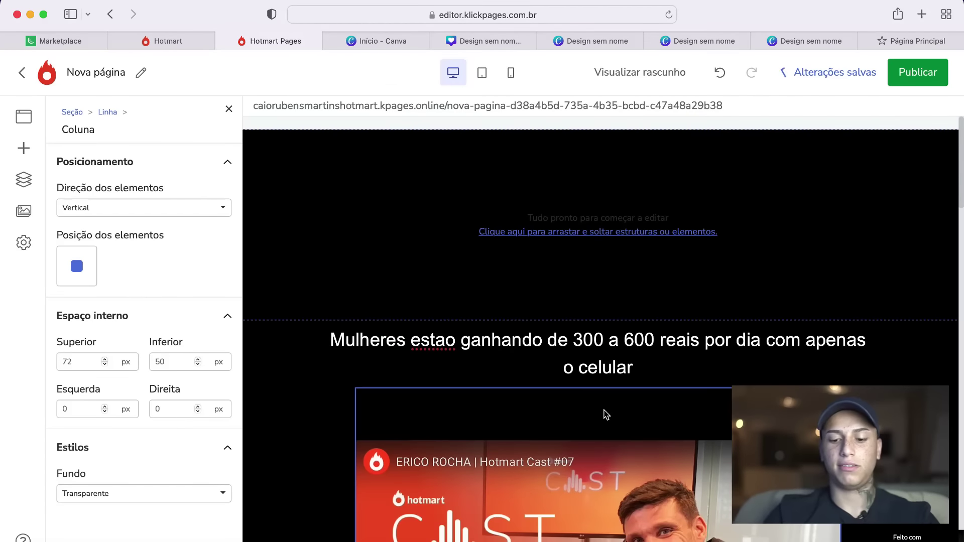
scroll(604, 413, down, 9)
scroll(603, 413, up, 4)
scroll(605, 414, up, 5)
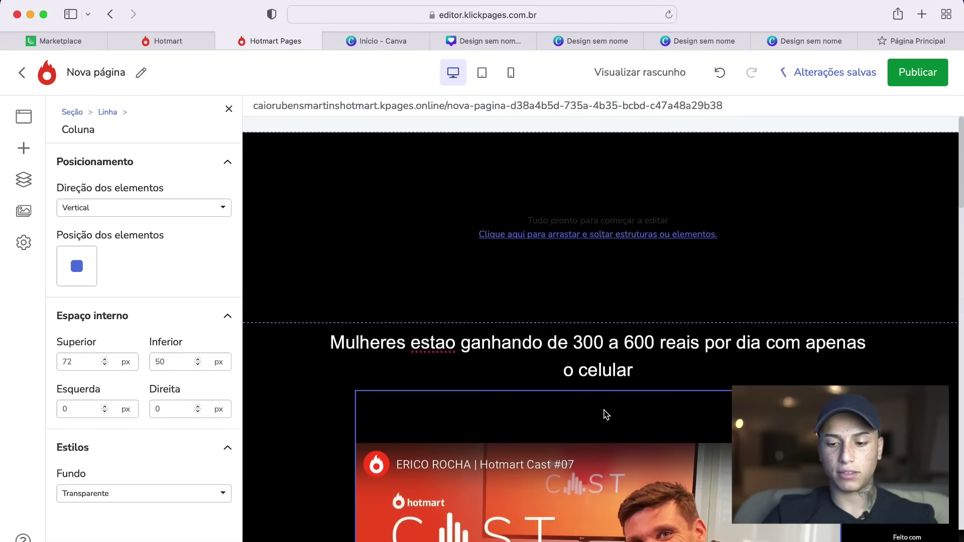
click(927, 78)
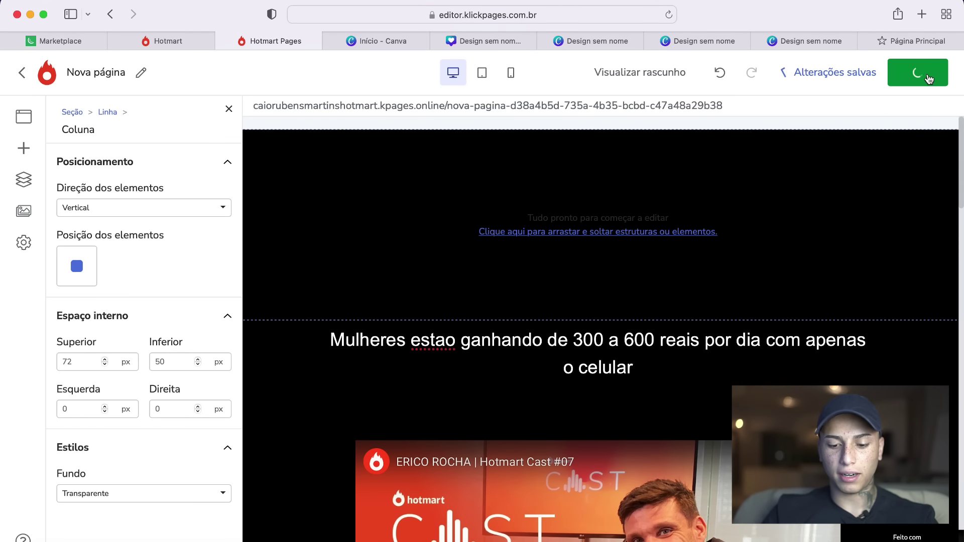